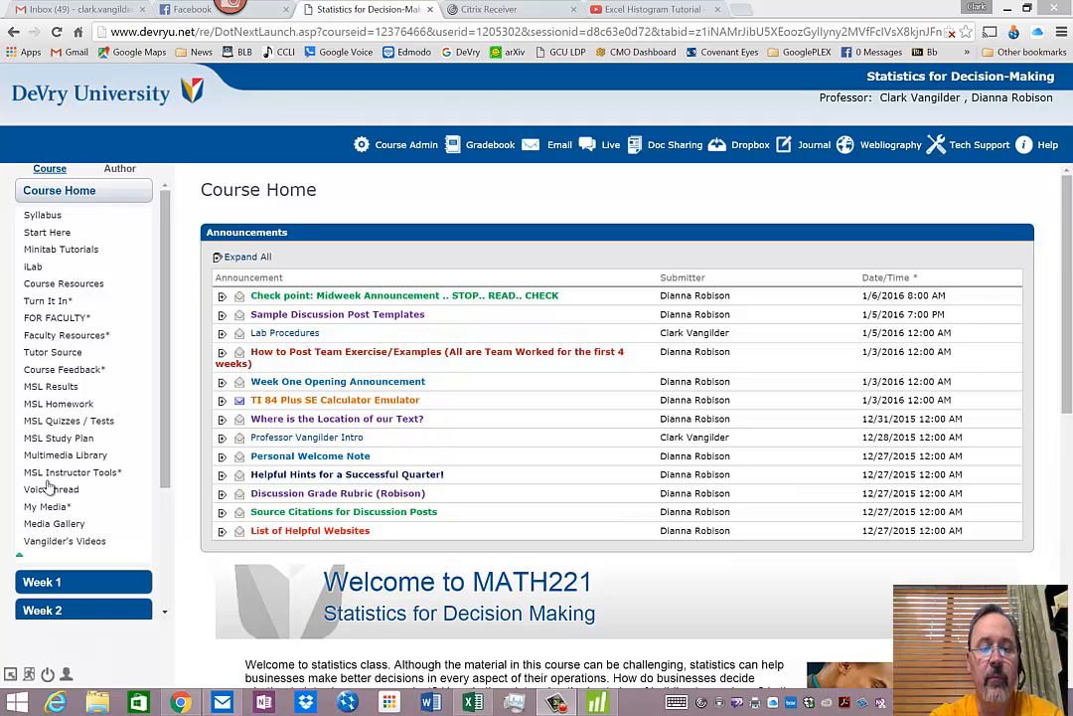
Step: Open the class Multimedia Library and find all media types for chapter 2, Descriptive Statistics
{"action": "left_click", "coordinate": [69, 457]}
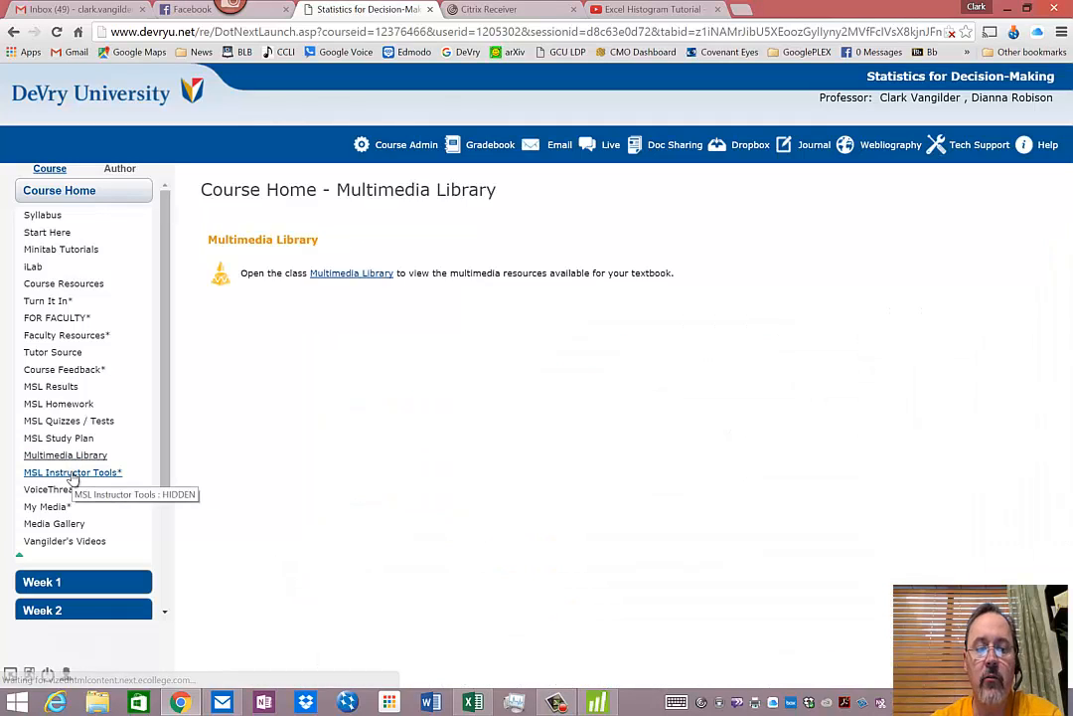
{"action": "left_click", "coordinate": [350, 274]}
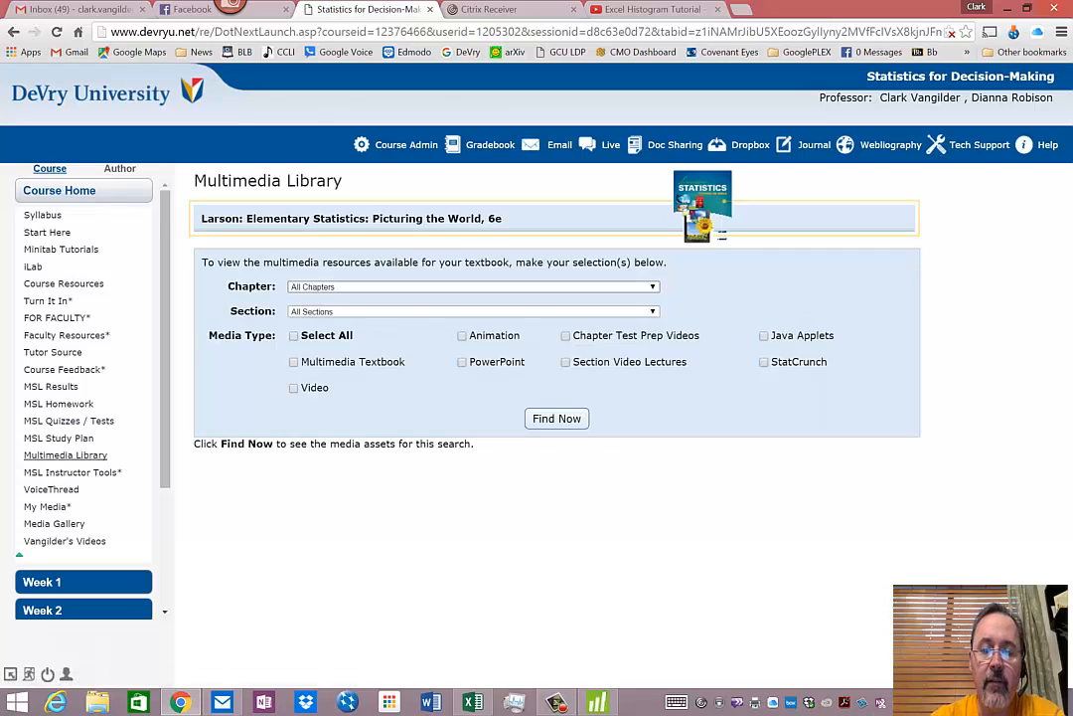
{"action": "left_click", "coordinate": [474, 286]}
{"action": "key", "text": "Down"}
{"action": "key", "text": "Down"}
{"action": "key", "text": "Down"}
{"action": "key", "text": "Down"}
{"action": "key", "text": "Down"}
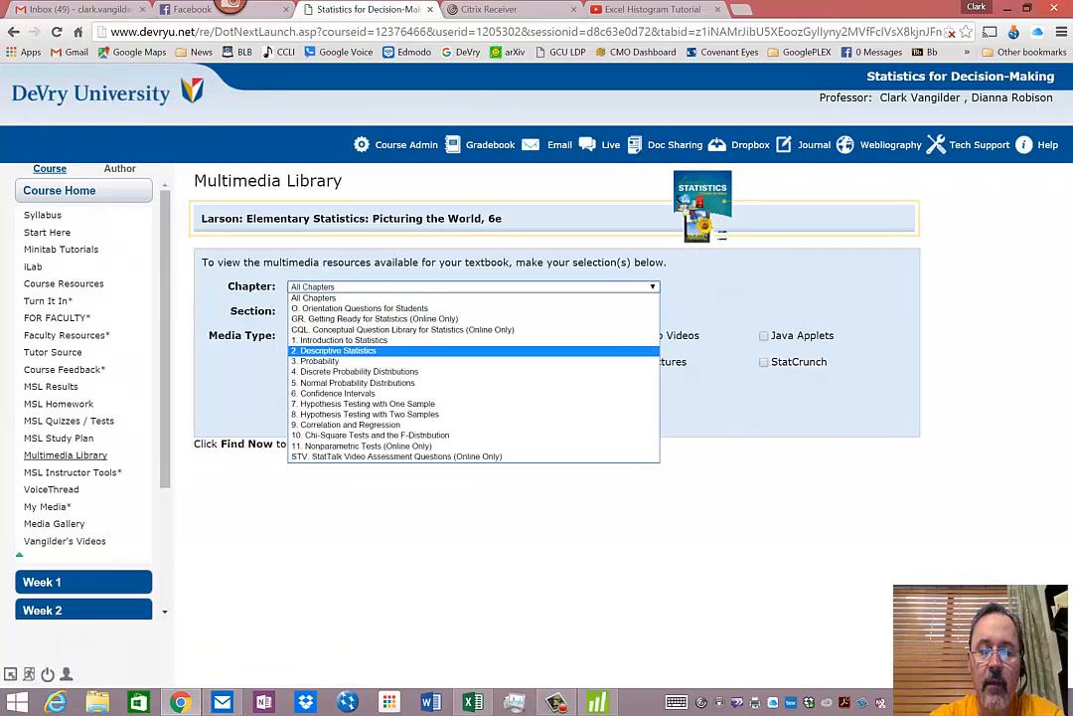
{"action": "key", "text": "Return"}
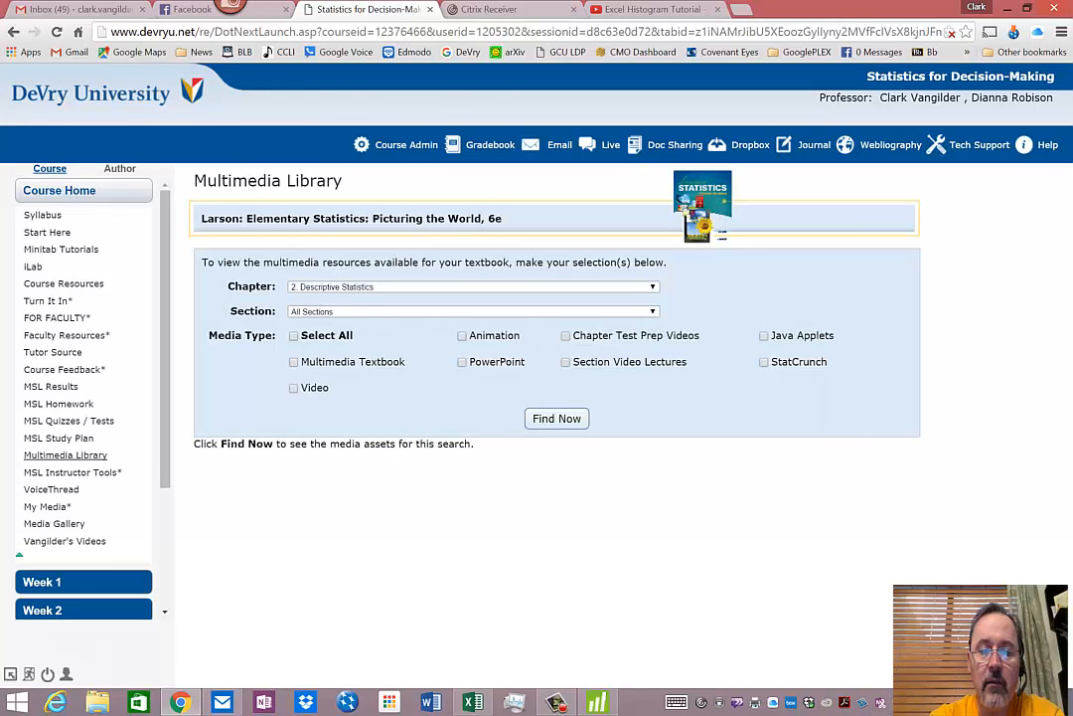
{"action": "left_click", "coordinate": [293, 335]}
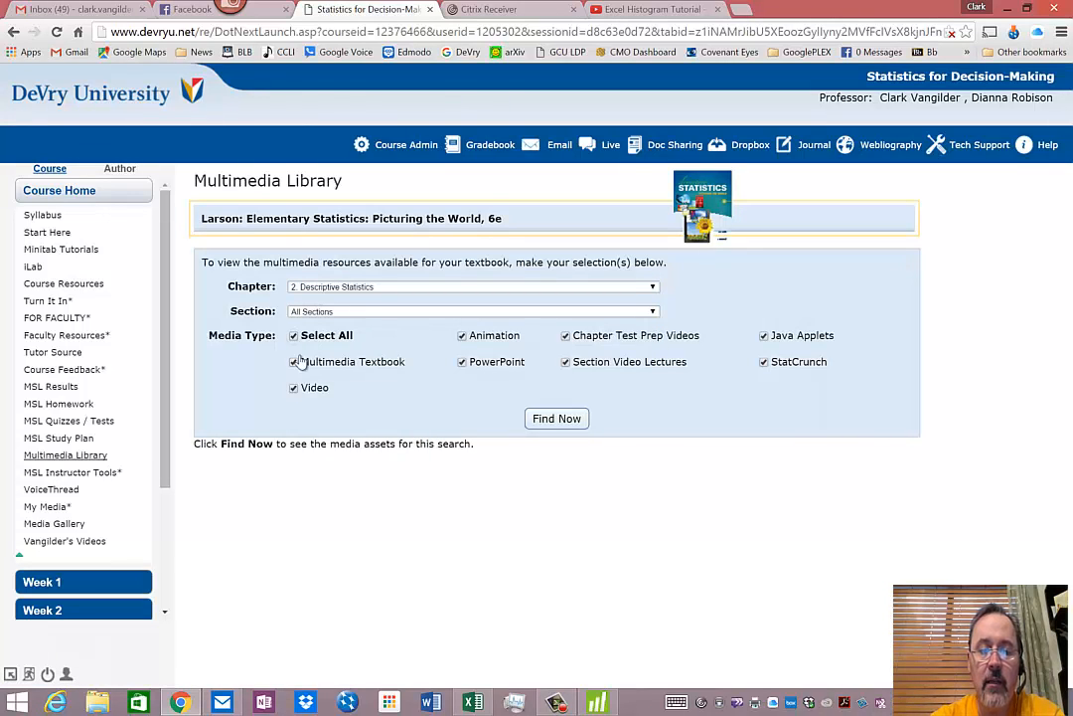
{"action": "left_click", "coordinate": [558, 418]}
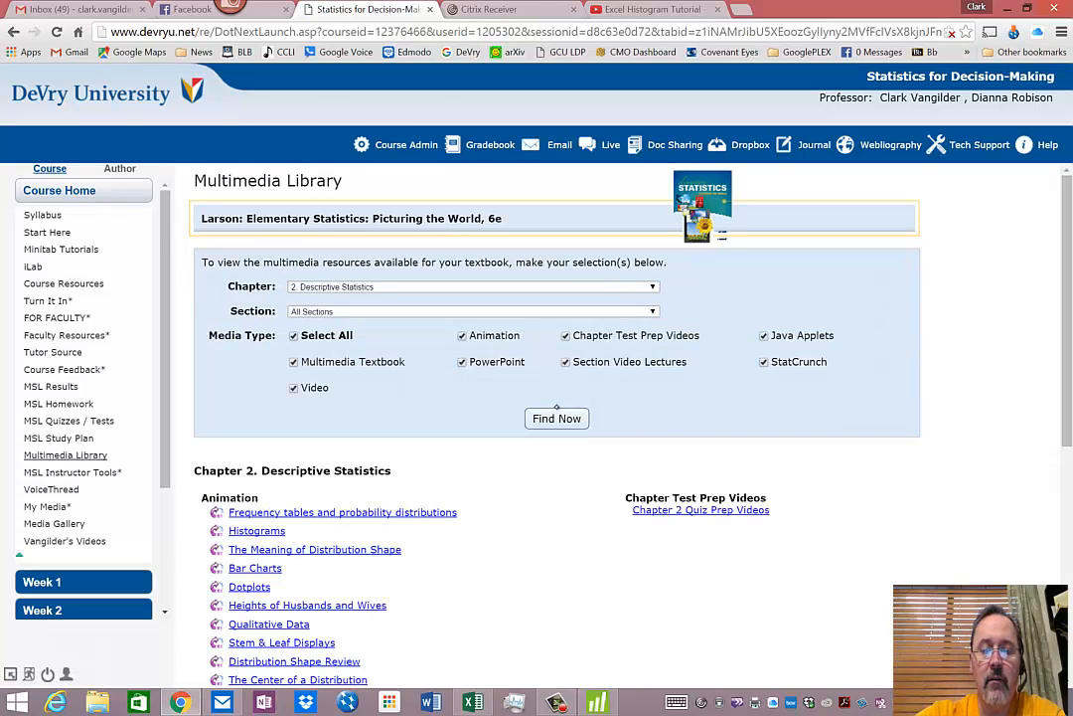
Step: Open the Chapter 2 StatCrunch data sets and load the 2.1 Example 1 data set
{"action": "scroll", "coordinate": [556, 406], "scroll_direction": "down", "scroll_amount": 3}
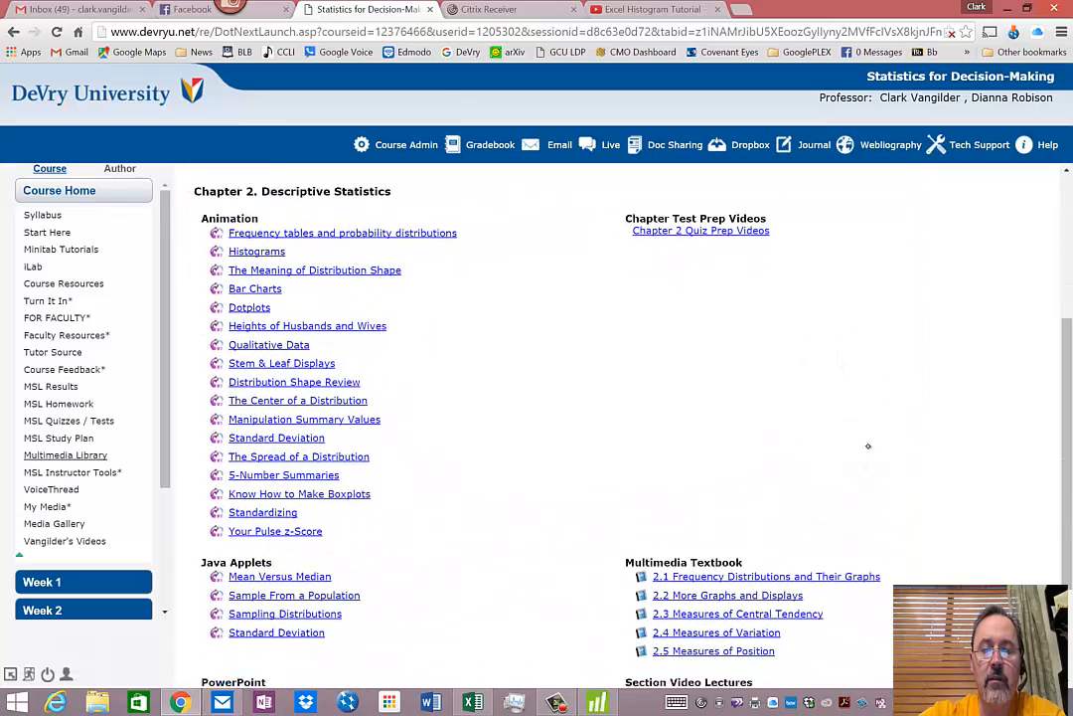
{"action": "scroll", "coordinate": [868, 447], "scroll_direction": "down", "scroll_amount": 2}
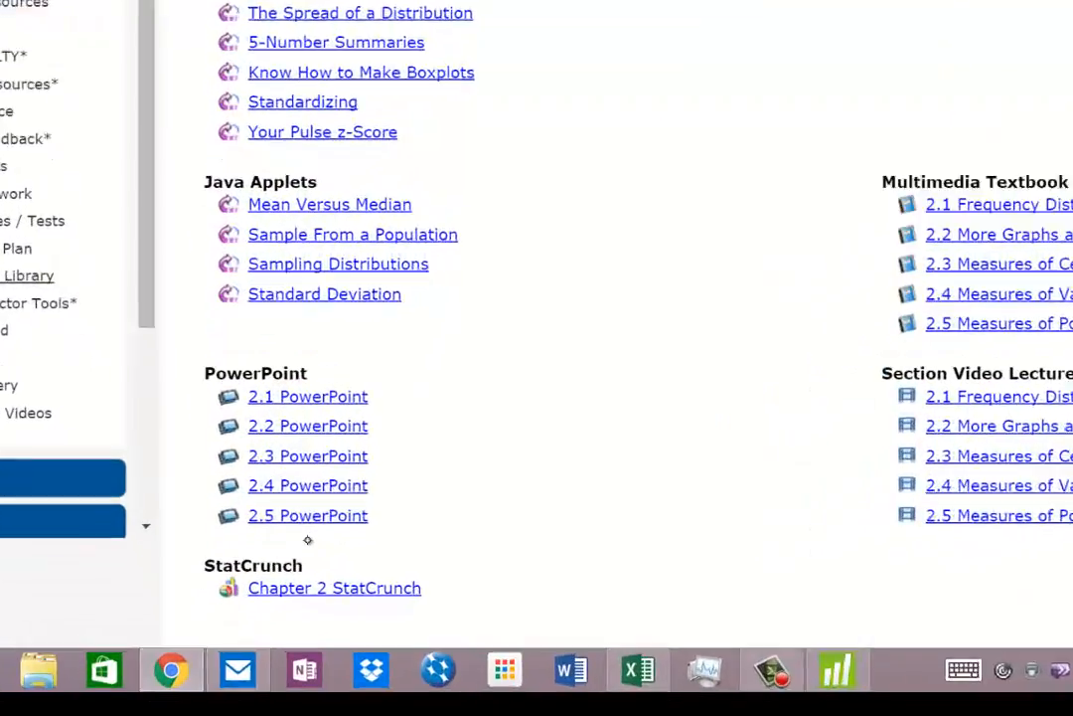
{"action": "left_click", "coordinate": [324, 588]}
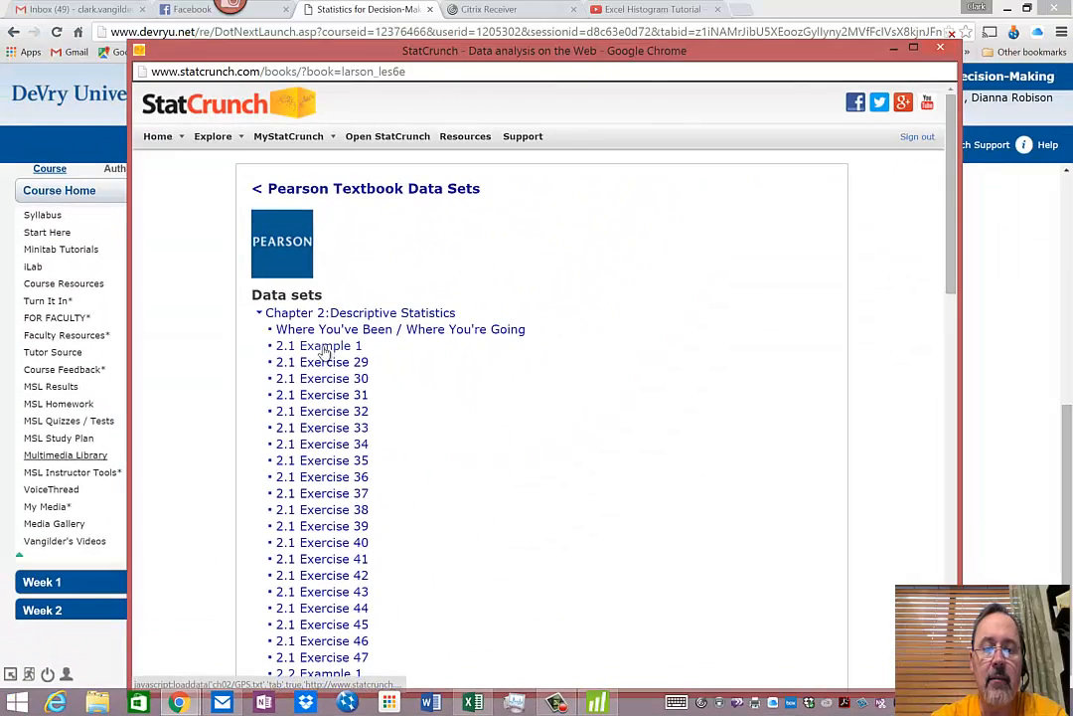
{"action": "left_click", "coordinate": [324, 347]}
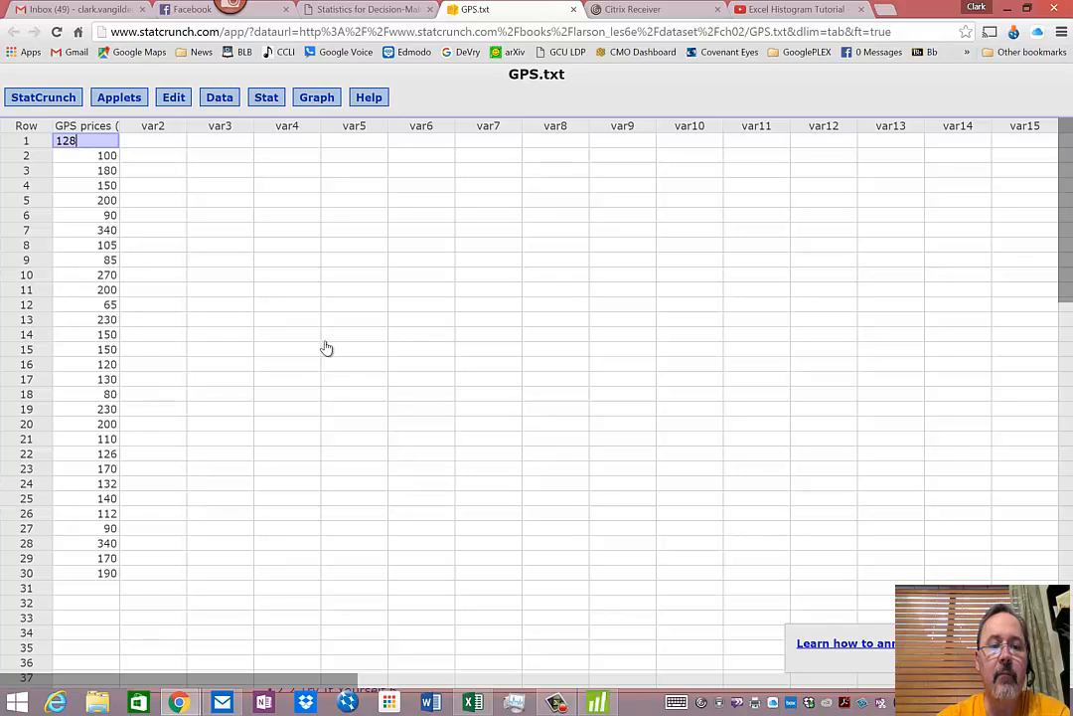
{"action": "left_click_drag", "start_coordinate": [74, 140], "coordinate": [88, 577]}
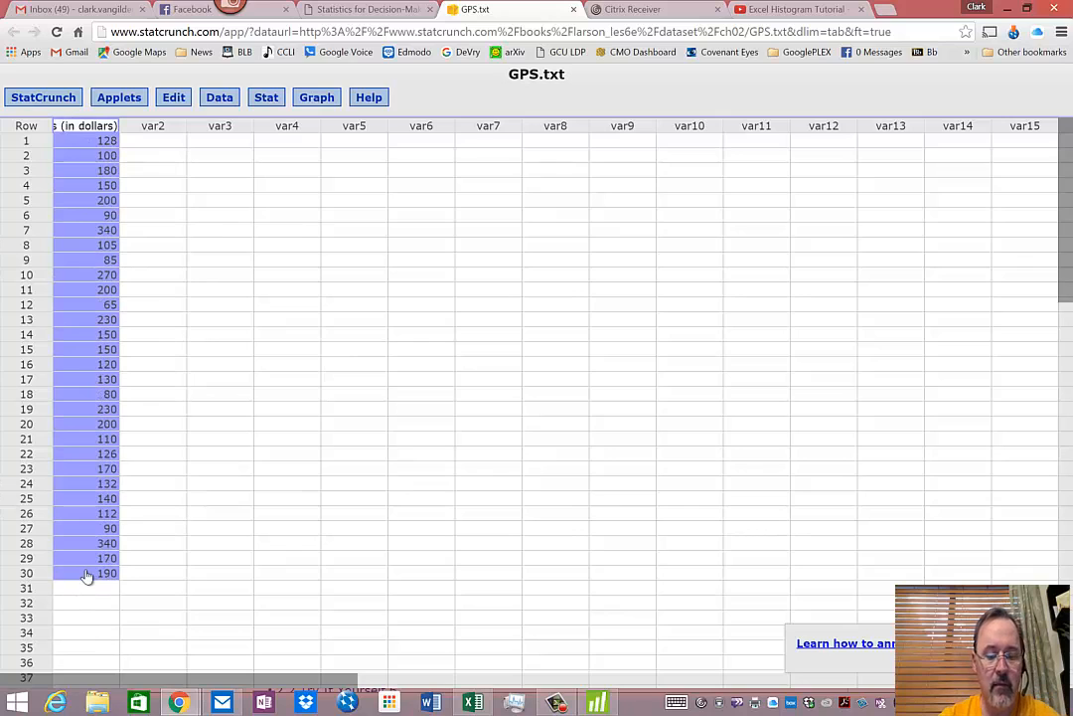
{"action": "left_click", "coordinate": [246, 246]}
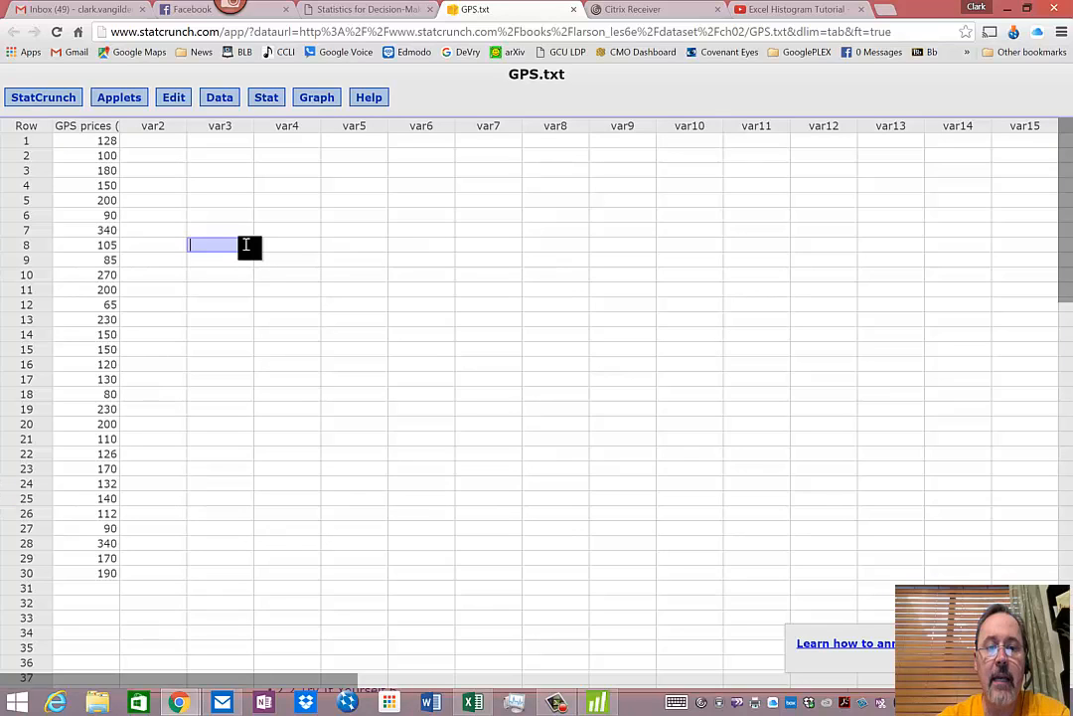
Step: Compute column summary statistics for GPS prices (in dollars), keeping the default set of statistics
{"action": "left_click", "coordinate": [264, 98]}
{"action": "mouse_move", "coordinate": [321, 139]}
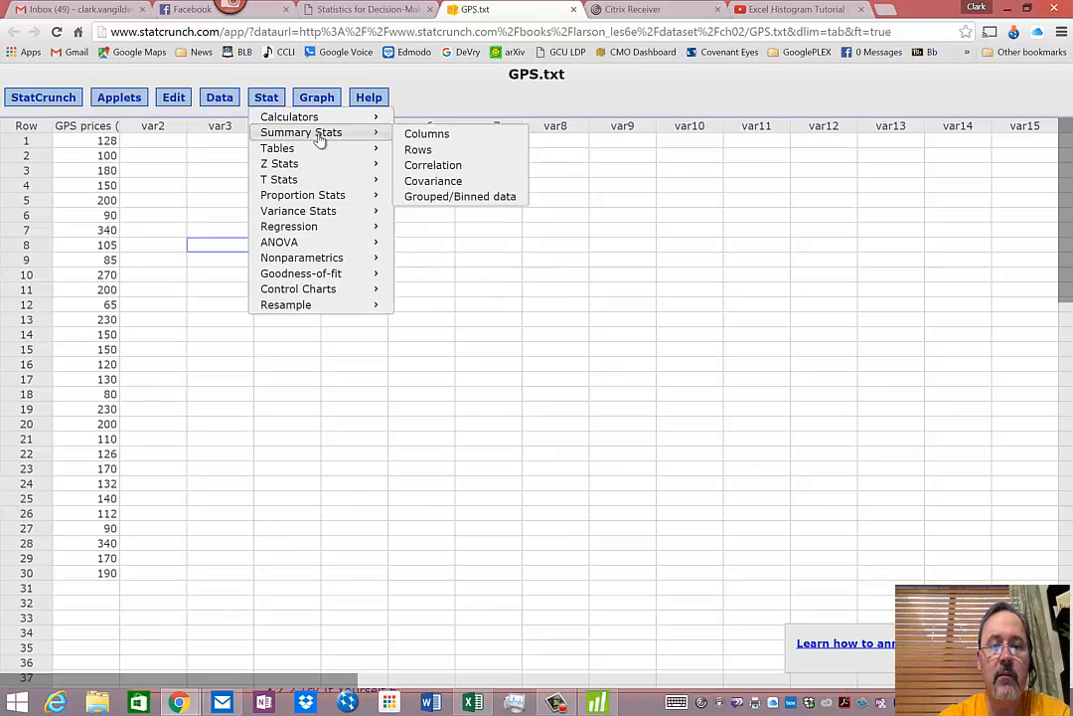
{"action": "left_click", "coordinate": [454, 137]}
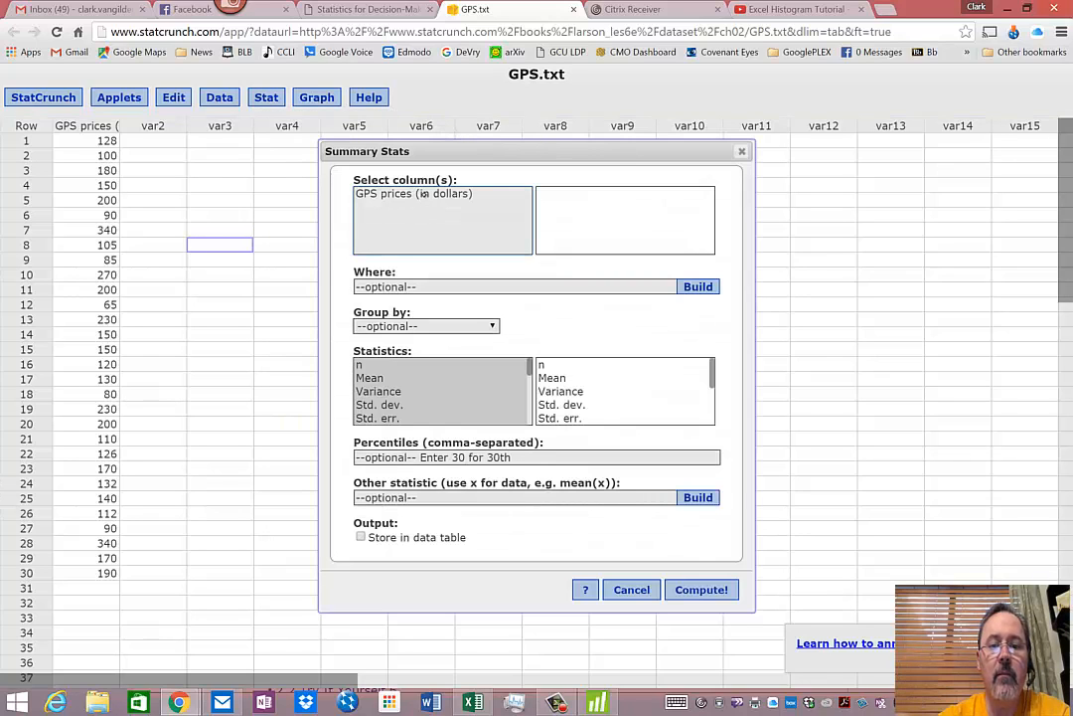
{"action": "left_click", "coordinate": [423, 194]}
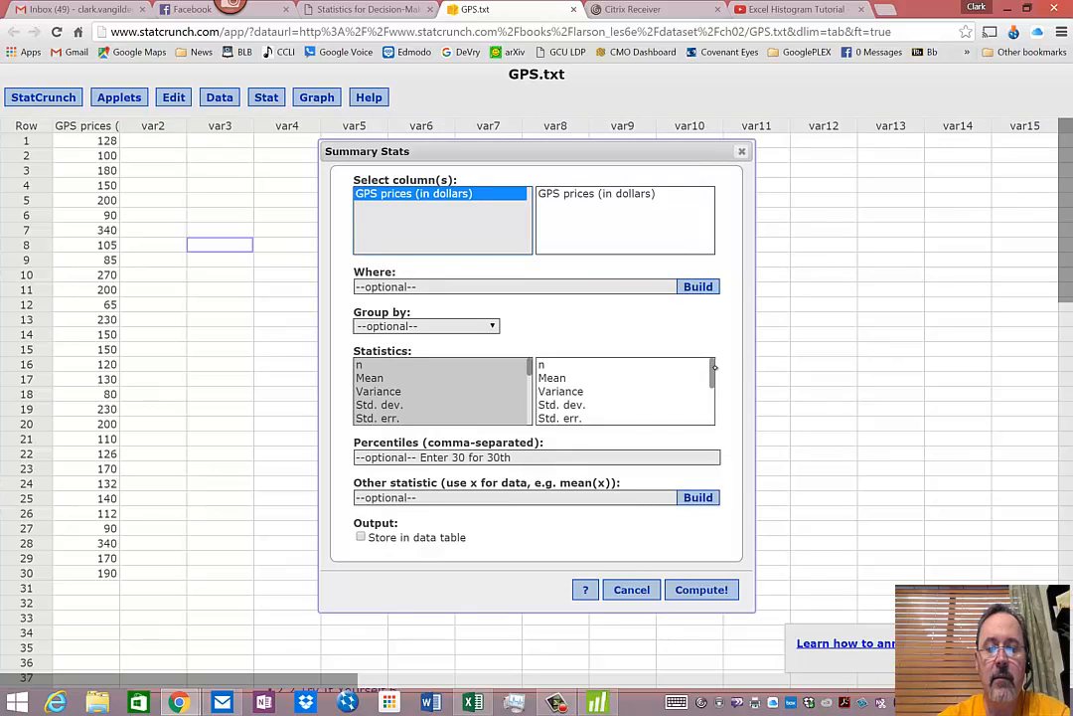
{"action": "left_click_drag", "start_coordinate": [710, 376], "coordinate": [715, 422]}
{"action": "left_click_drag", "start_coordinate": [529, 369], "coordinate": [530, 334]}
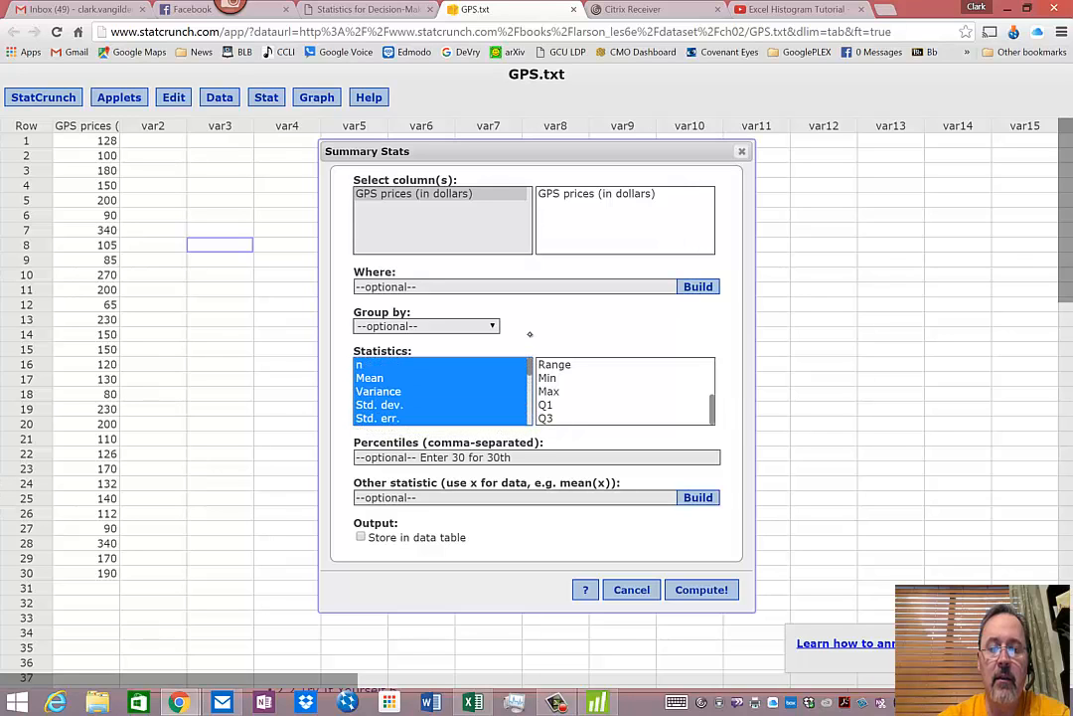
{"action": "left_click", "coordinate": [696, 589]}
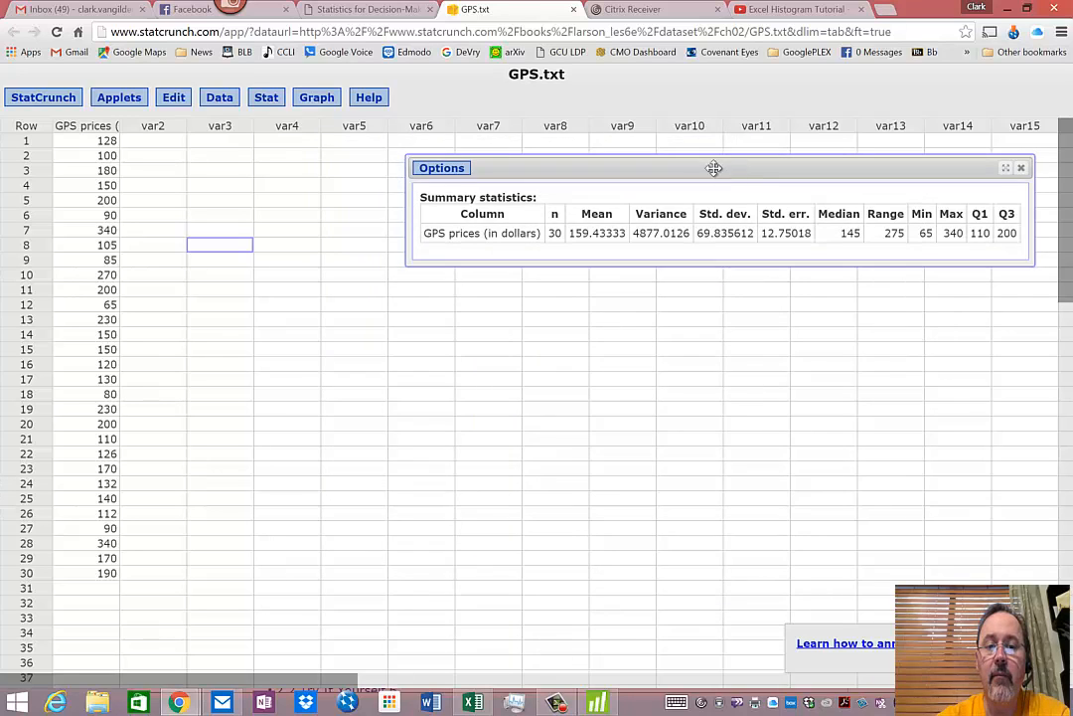
Step: Move the summary statistics window closer to the data column and examine the mean, variance, standard deviation, standard error, range and quartiles
{"action": "left_click_drag", "start_coordinate": [713, 168], "coordinate": [459, 140]}
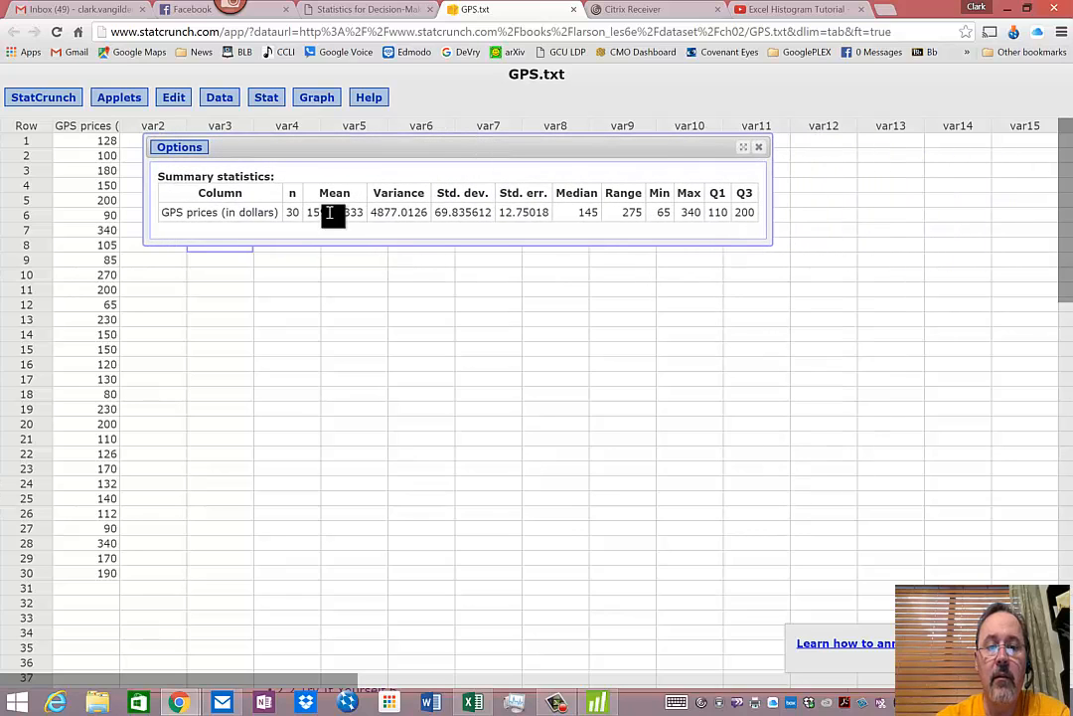
{"action": "left_click_drag", "start_coordinate": [308, 213], "coordinate": [476, 215]}
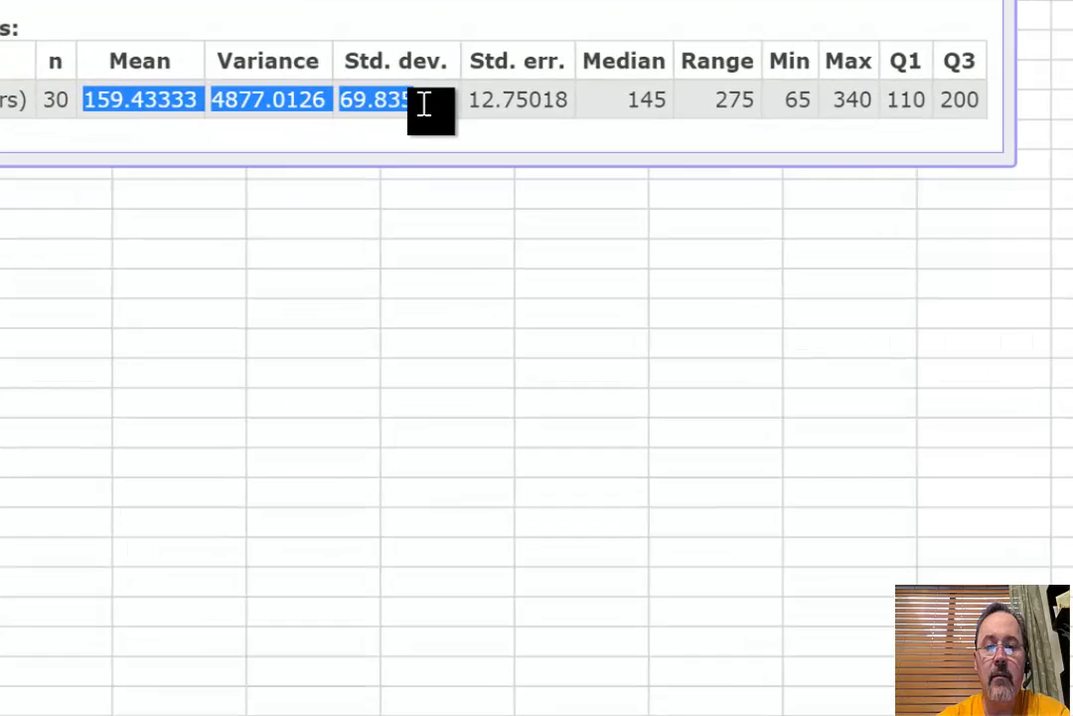
{"action": "left_click_drag", "start_coordinate": [423, 104], "coordinate": [577, 92]}
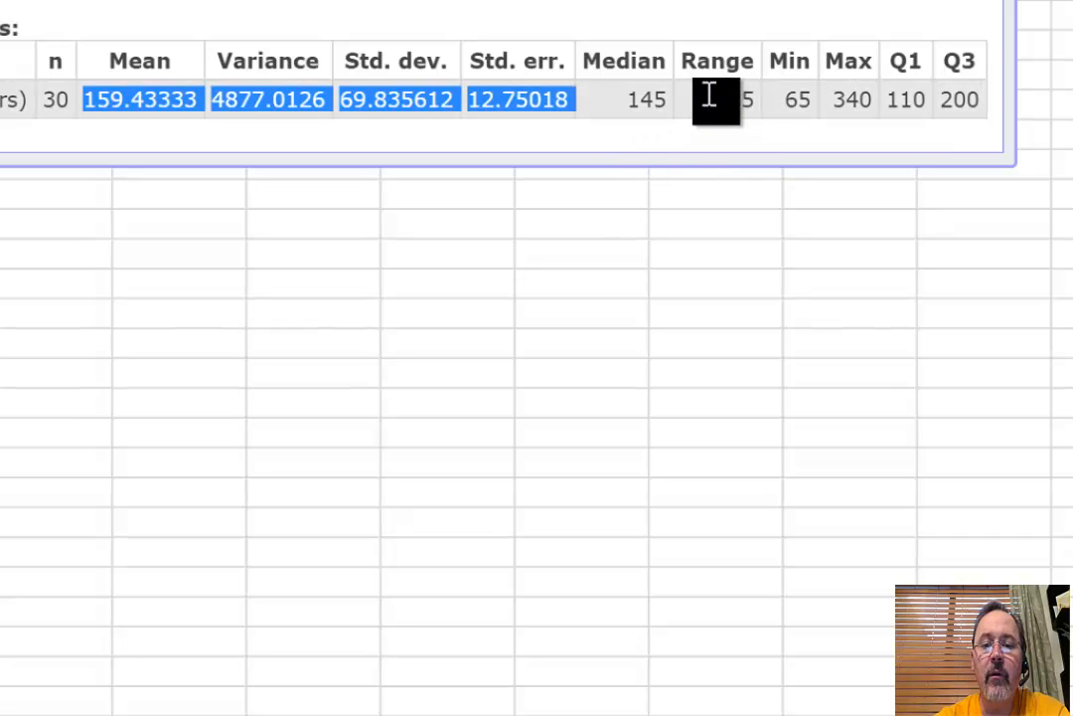
{"action": "left_click_drag", "start_coordinate": [710, 101], "coordinate": [755, 102]}
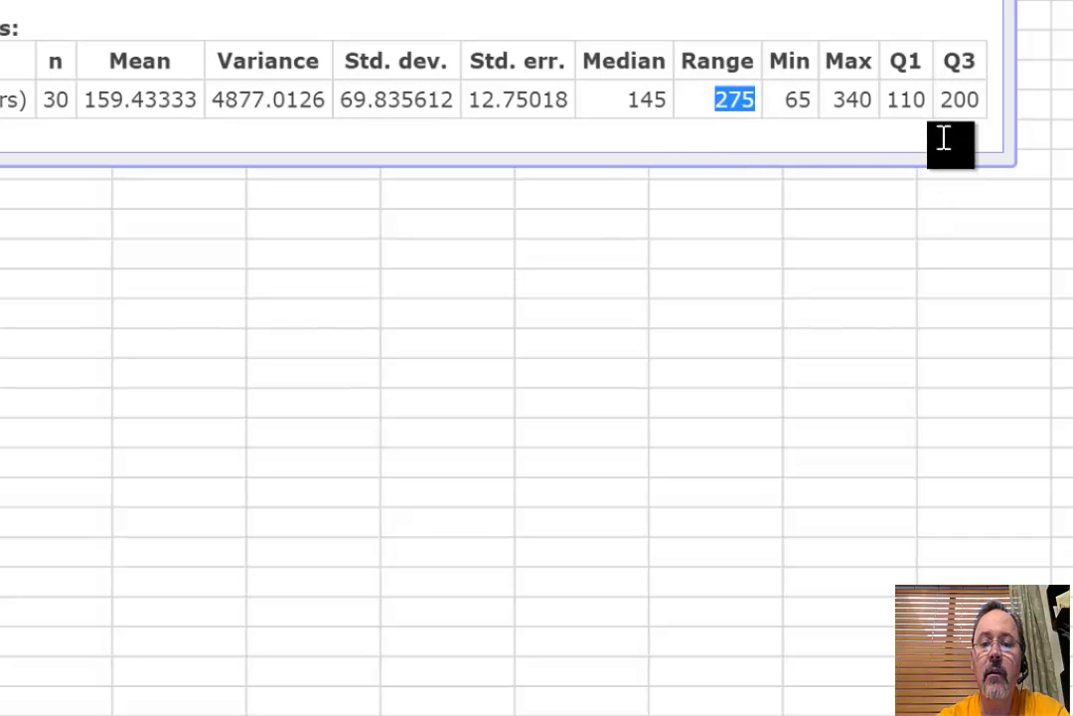
{"action": "left_click_drag", "start_coordinate": [888, 99], "coordinate": [980, 99]}
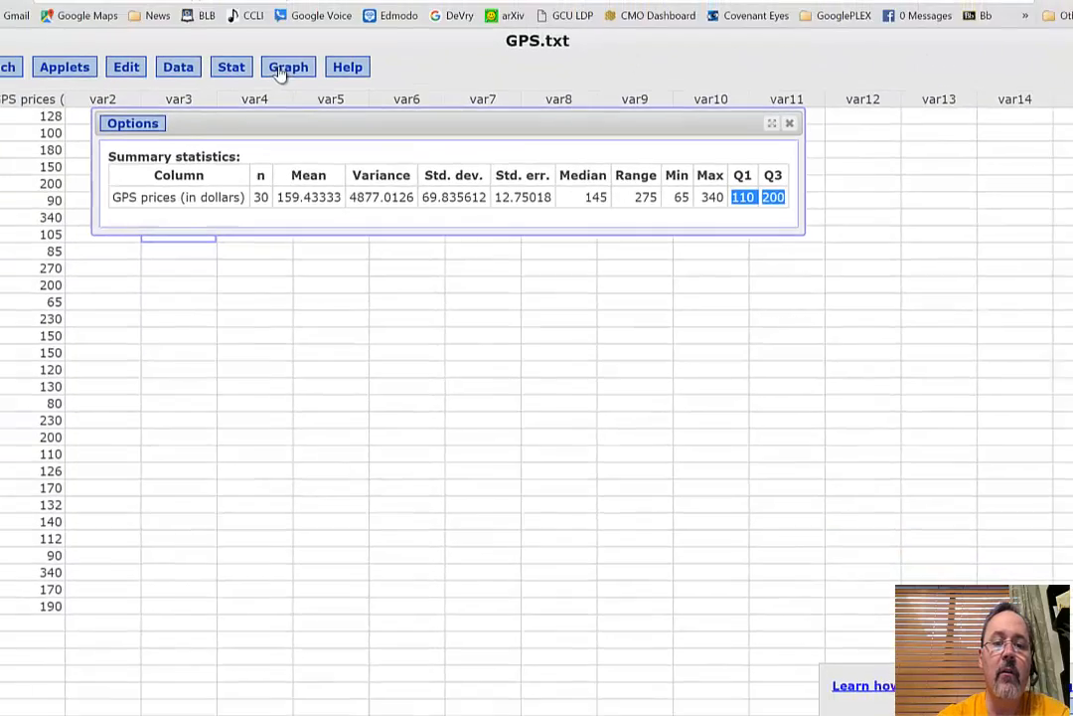
Step: Start a histogram of the GPS prices (in dollars) column and move its dialog aside from the summary statistics
{"action": "left_click", "coordinate": [283, 70]}
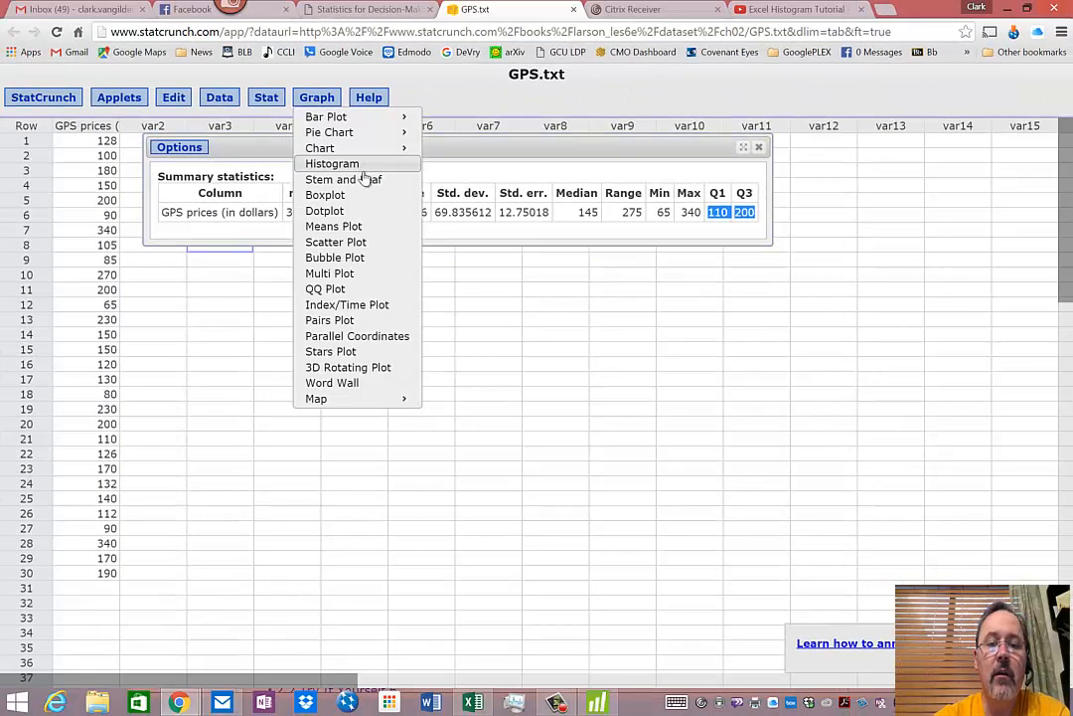
{"action": "left_click", "coordinate": [366, 167]}
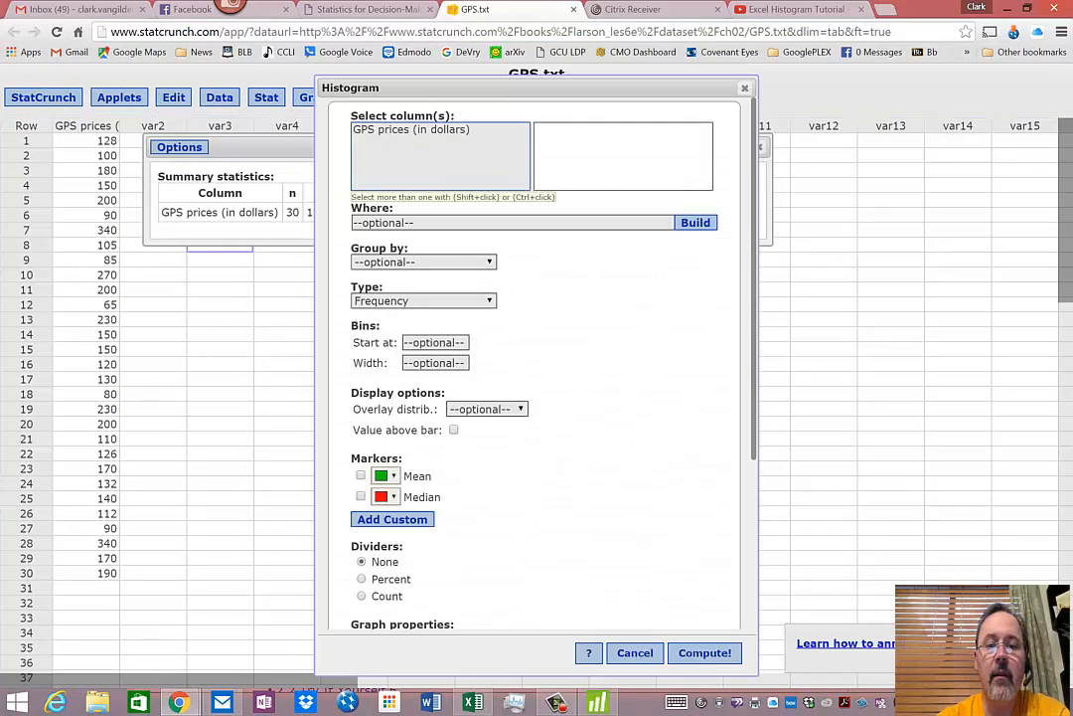
{"action": "left_click", "coordinate": [411, 130]}
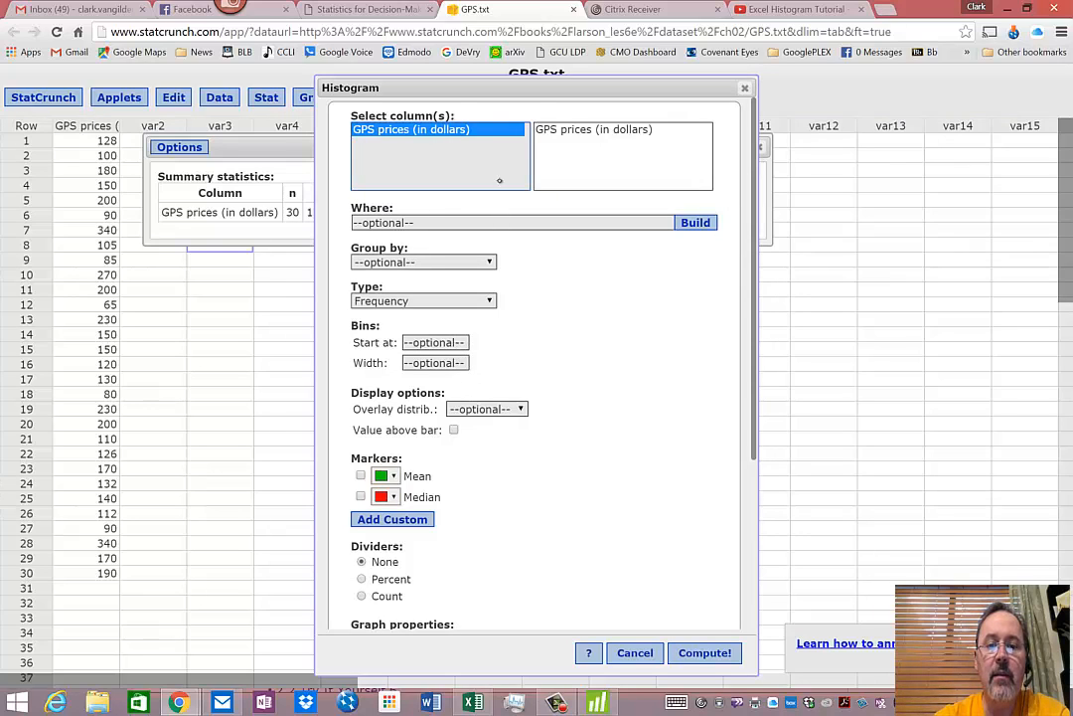
{"action": "left_click_drag", "start_coordinate": [602, 96], "coordinate": [948, 176]}
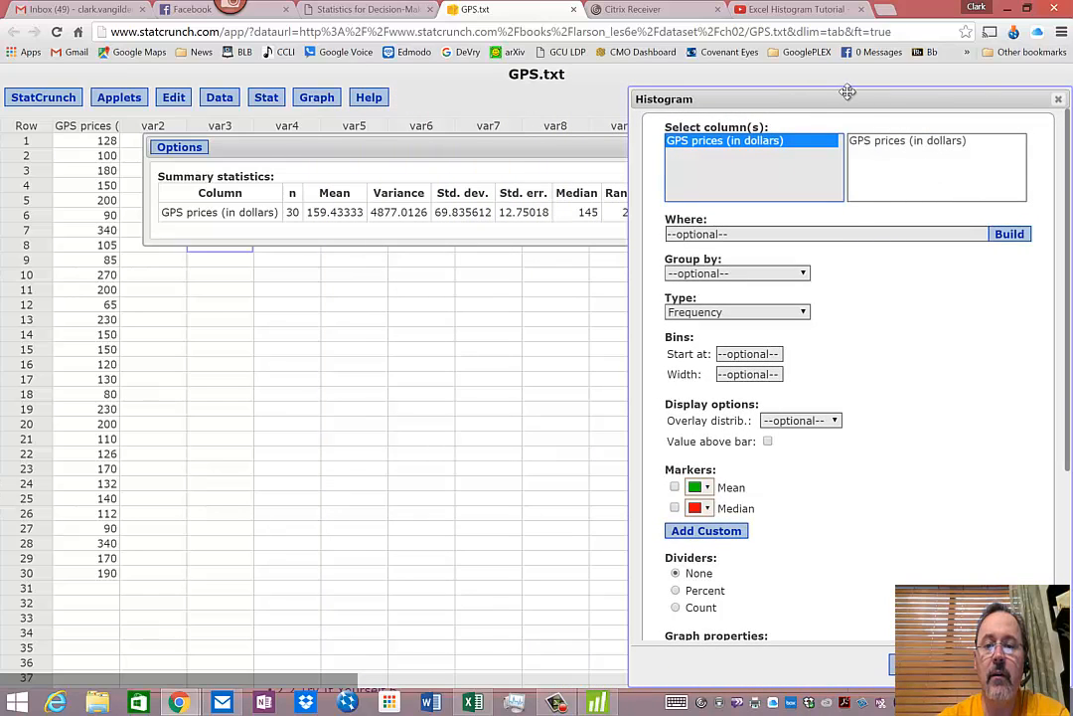
Step: Set the histogram bins to start at 65 with a width of 40, consulting the minimum and range in the summary statistics
{"action": "left_click", "coordinate": [534, 169]}
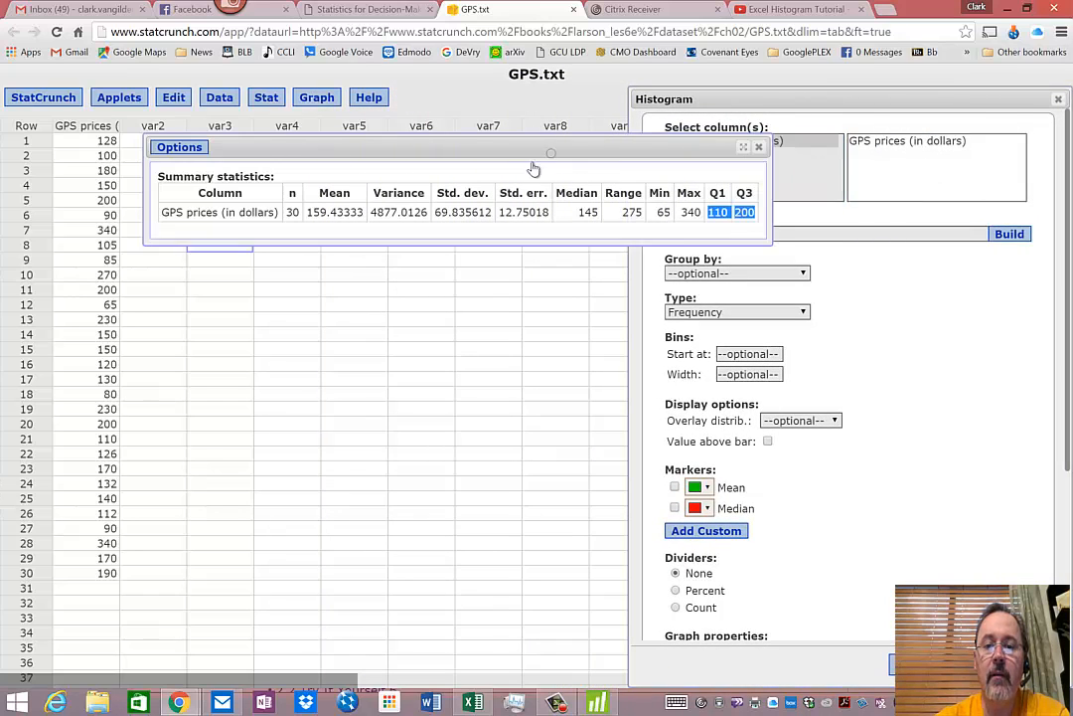
{"action": "double_click", "coordinate": [663, 211]}
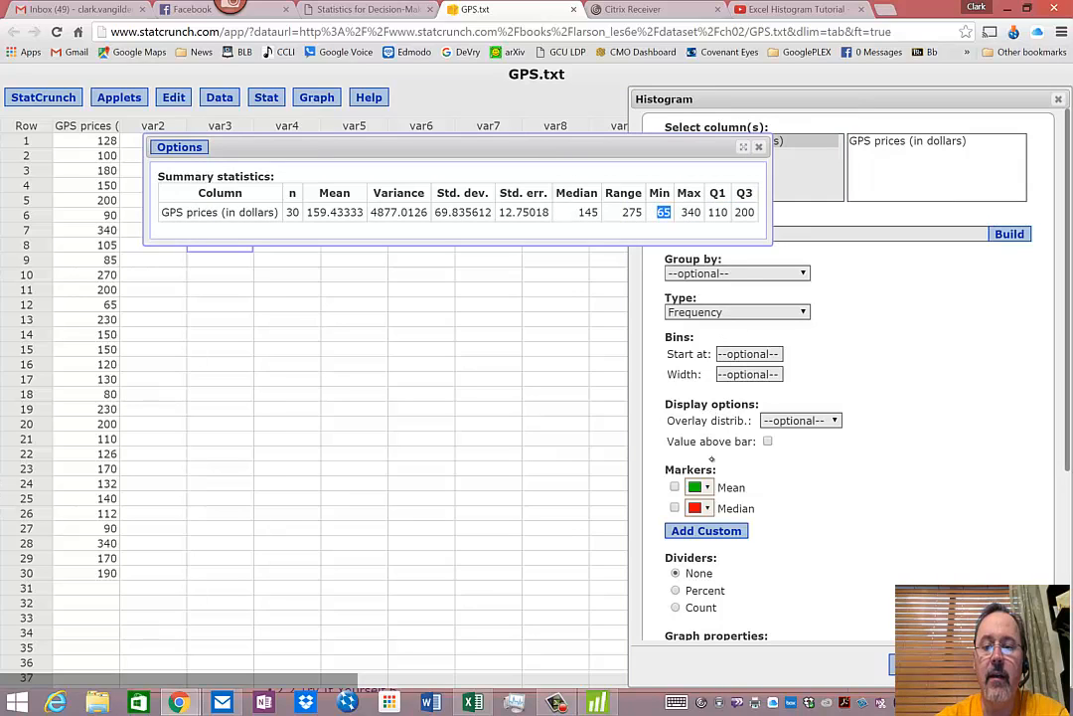
{"action": "left_click", "coordinate": [753, 350]}
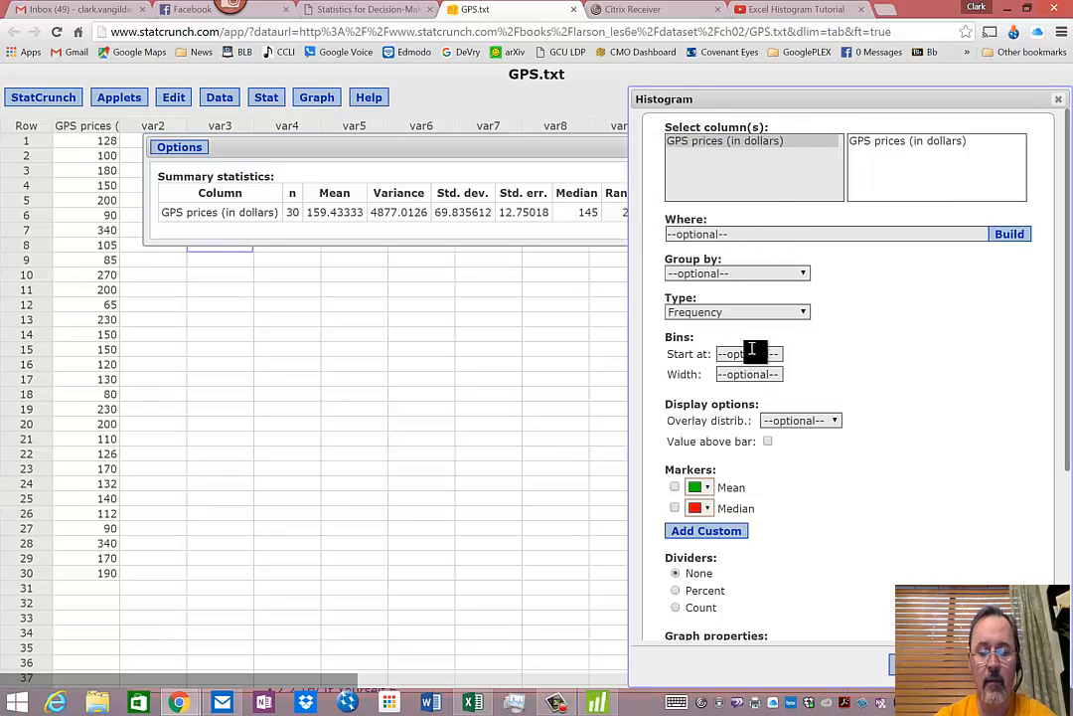
{"action": "type", "text": "65"}
{"action": "left_click", "coordinate": [738, 372]}
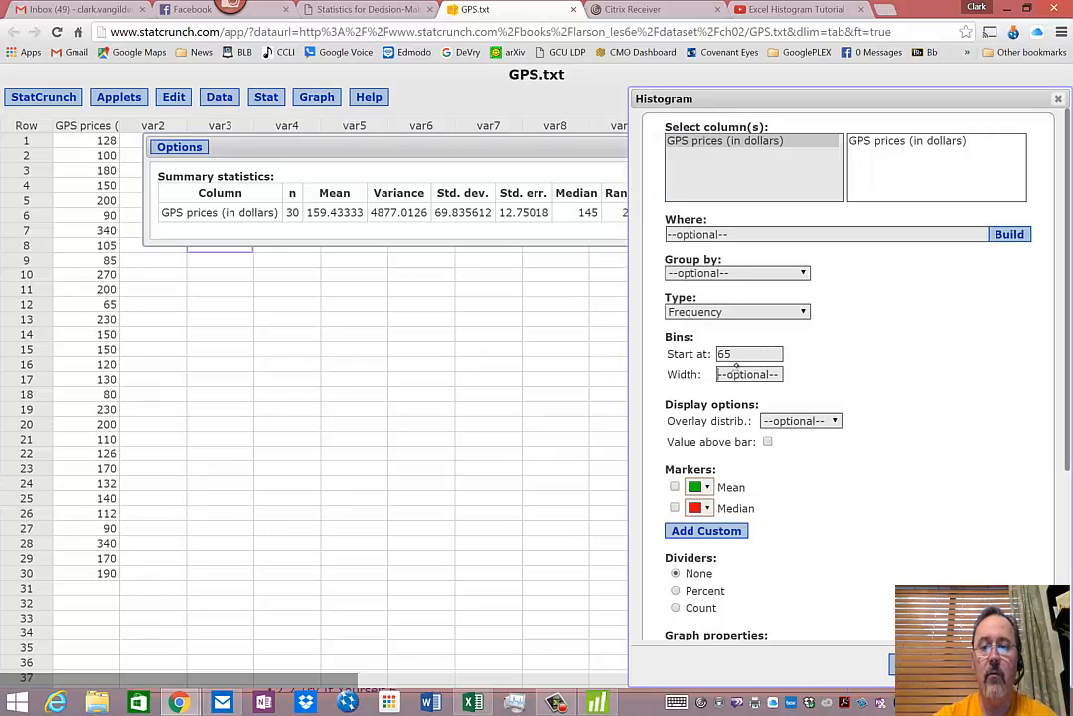
{"action": "left_click", "coordinate": [585, 145]}
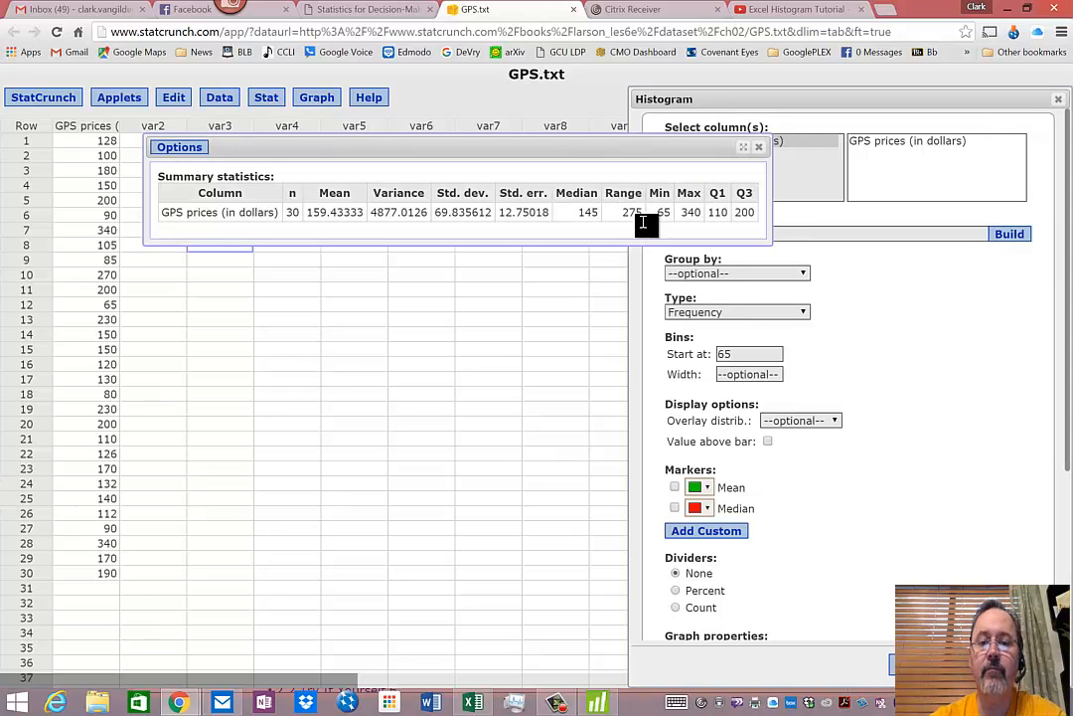
{"action": "left_click", "coordinate": [826, 94]}
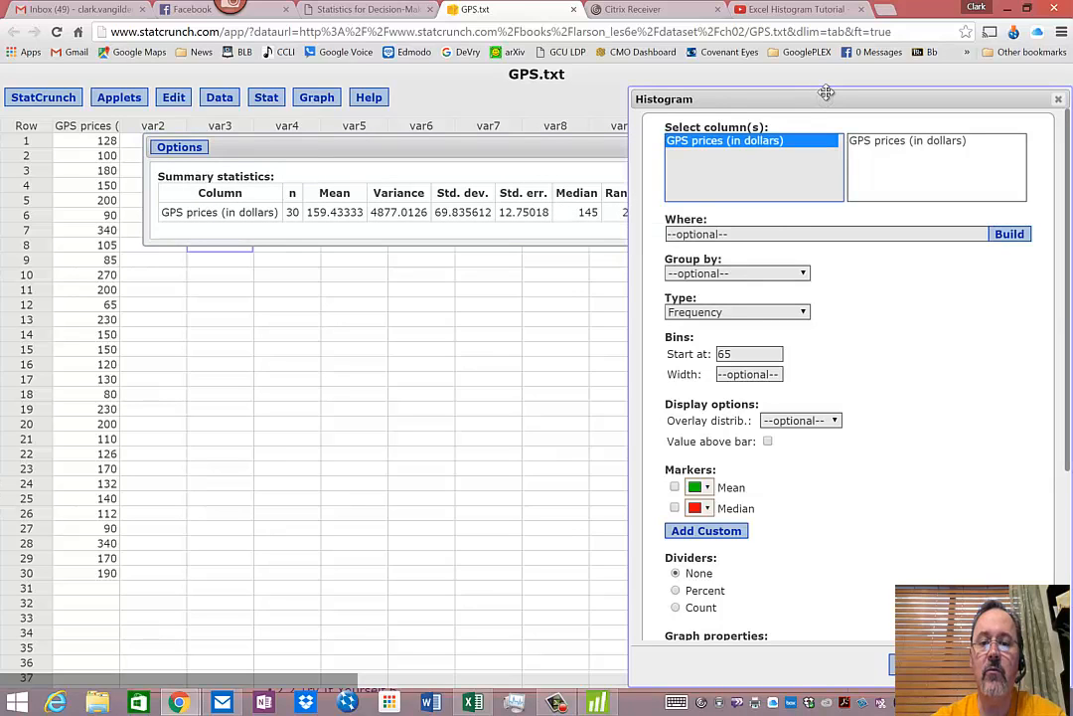
{"action": "left_click", "coordinate": [754, 373]}
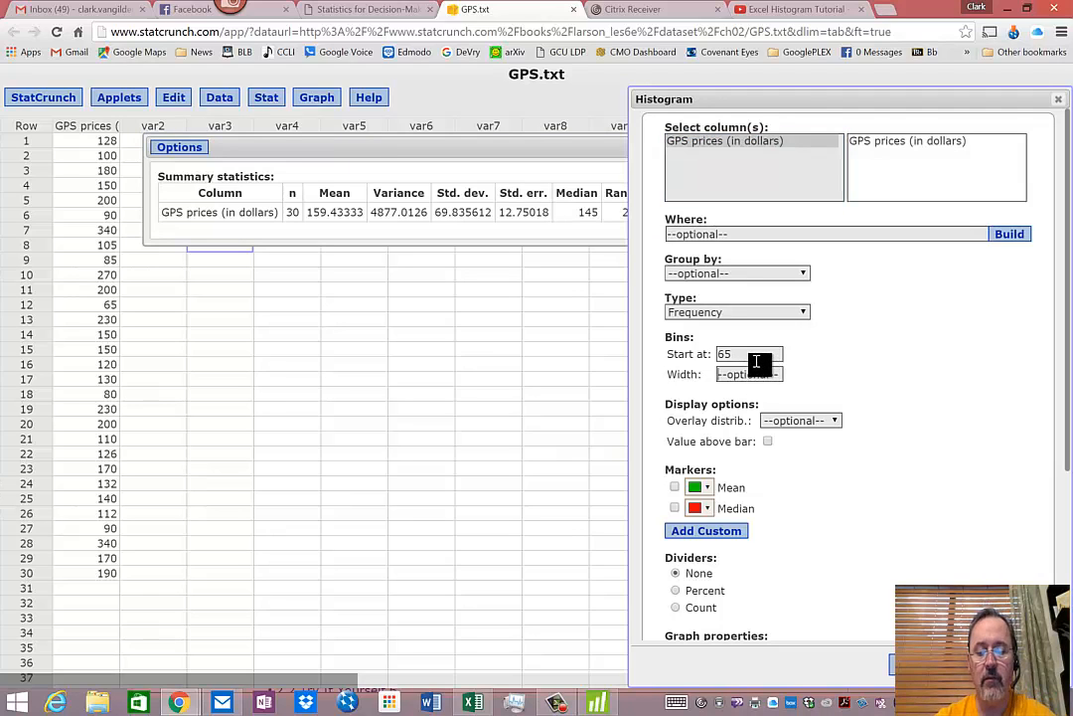
{"action": "type", "text": "40"}
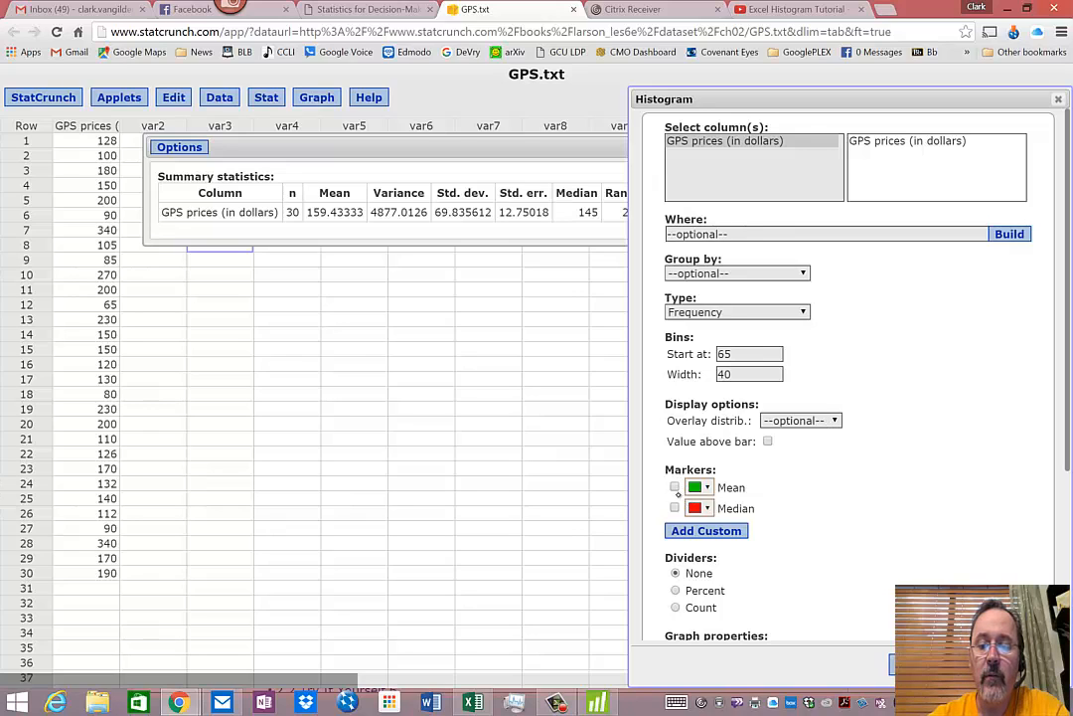
Step: Add mean and median markers, compute the histogram, and check the frequencies of its first two bars
{"action": "left_click", "coordinate": [674, 487]}
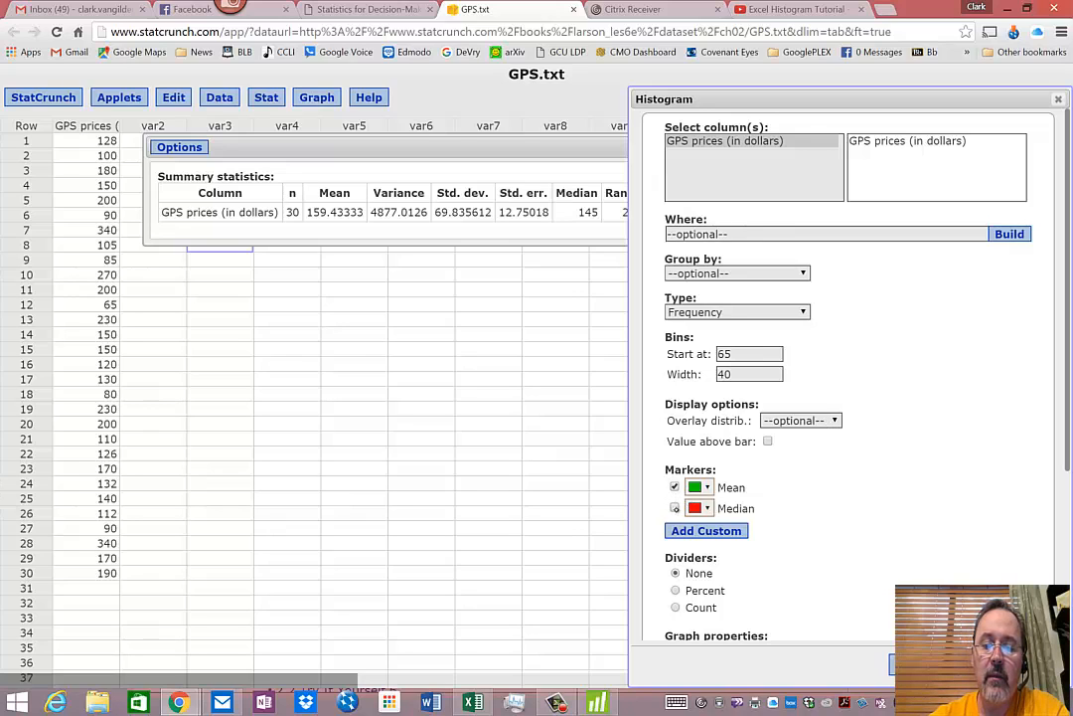
{"action": "mouse_move", "coordinate": [1067, 456]}
{"action": "left_mouse_down"}
{"action": "mouse_move", "coordinate": [1068, 608]}
{"action": "mouse_move", "coordinate": [1054, 464]}
{"action": "left_mouse_up"}
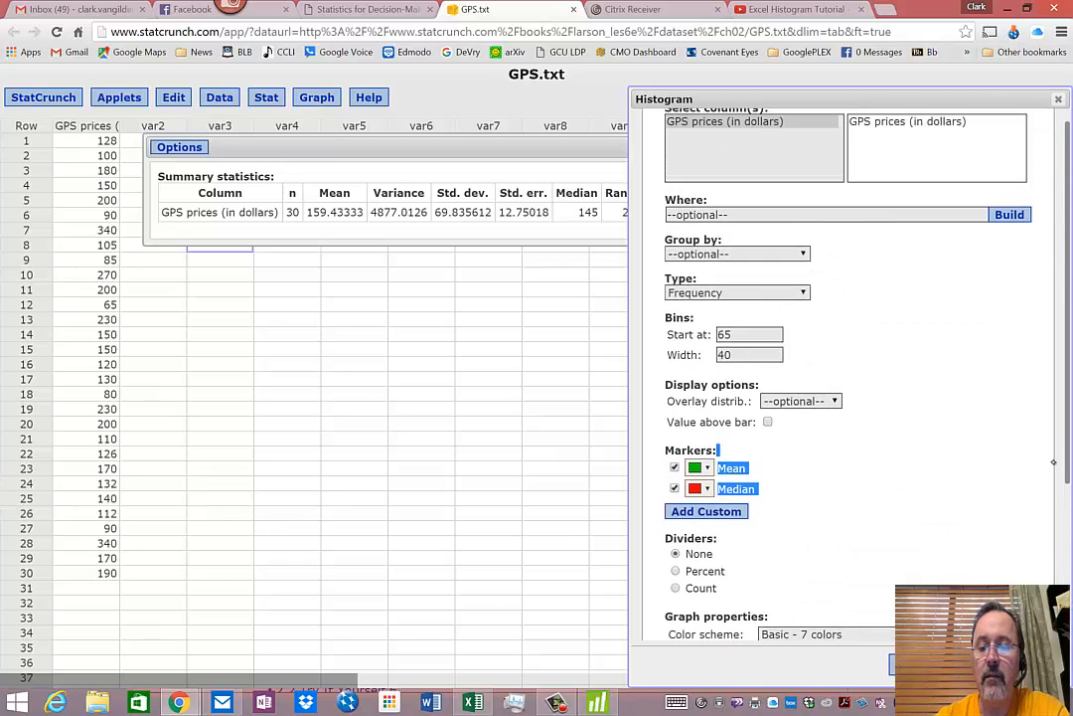
{"action": "left_click", "coordinate": [1020, 664]}
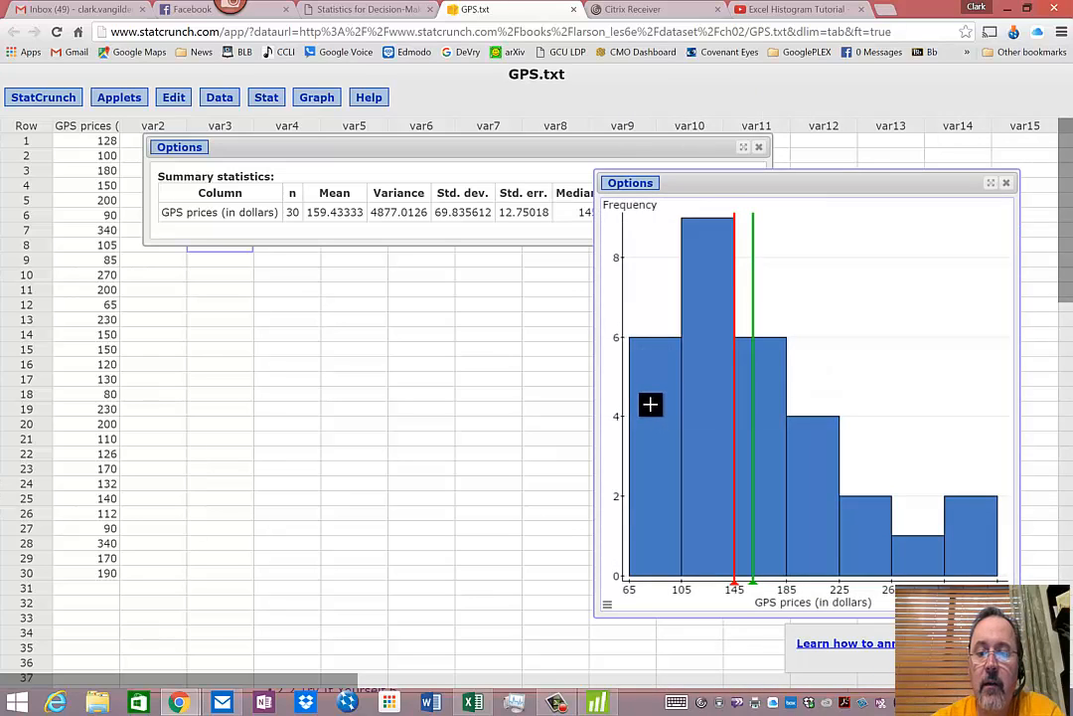
{"action": "mouse_move", "coordinate": [648, 413]}
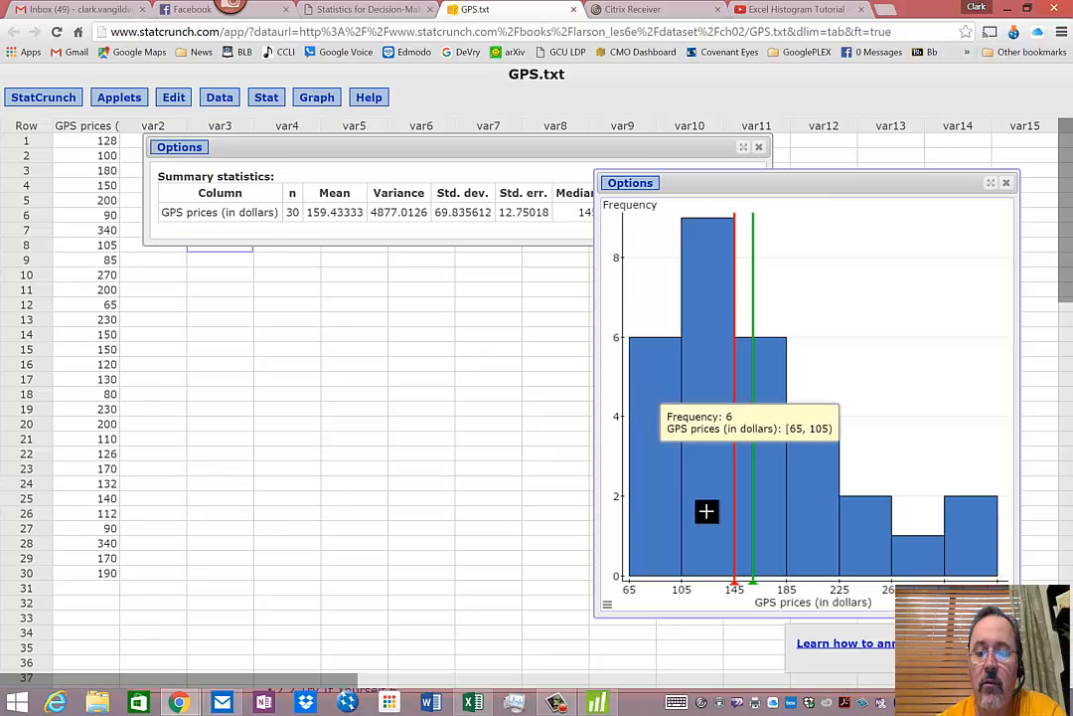
{"action": "mouse_move", "coordinate": [705, 478]}
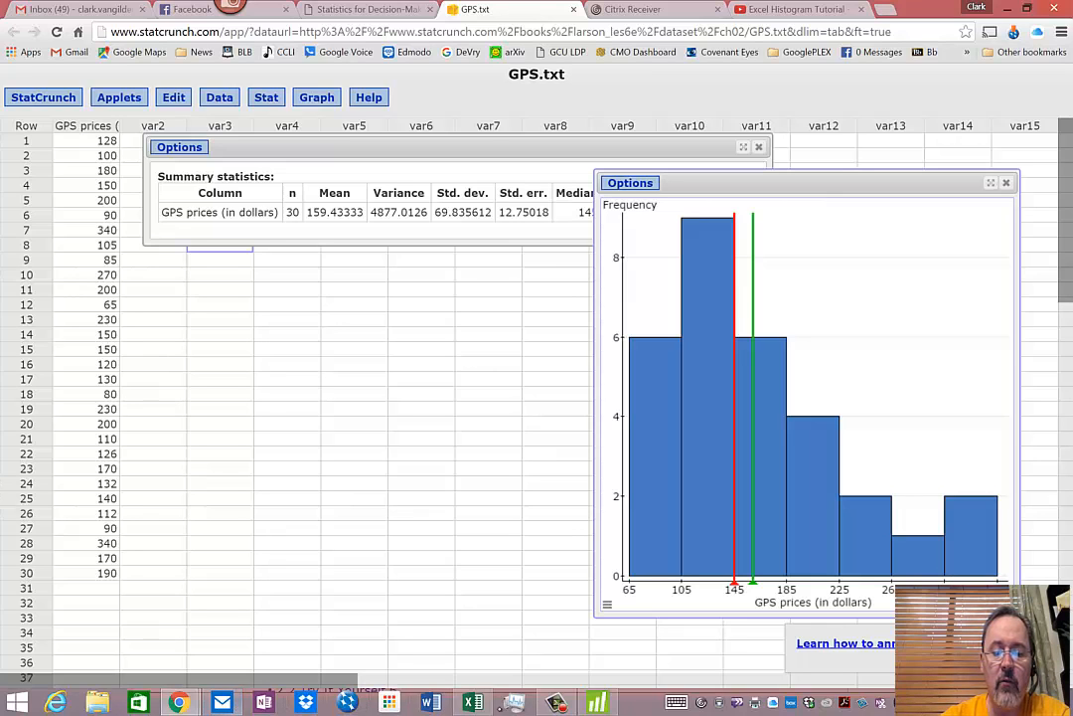
Step: Switch to Minitab and paste the copied GPS prices data into the worksheet from C1's name cell as a single column
{"action": "left_click", "coordinate": [596, 703]}
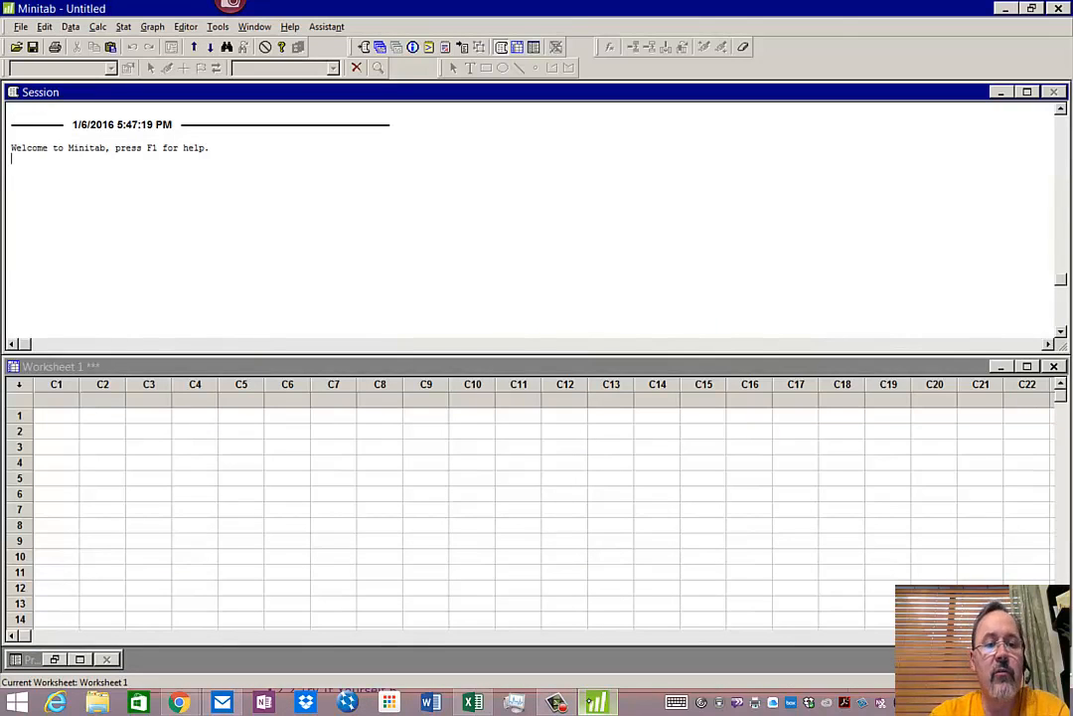
{"action": "left_click", "coordinate": [51, 398]}
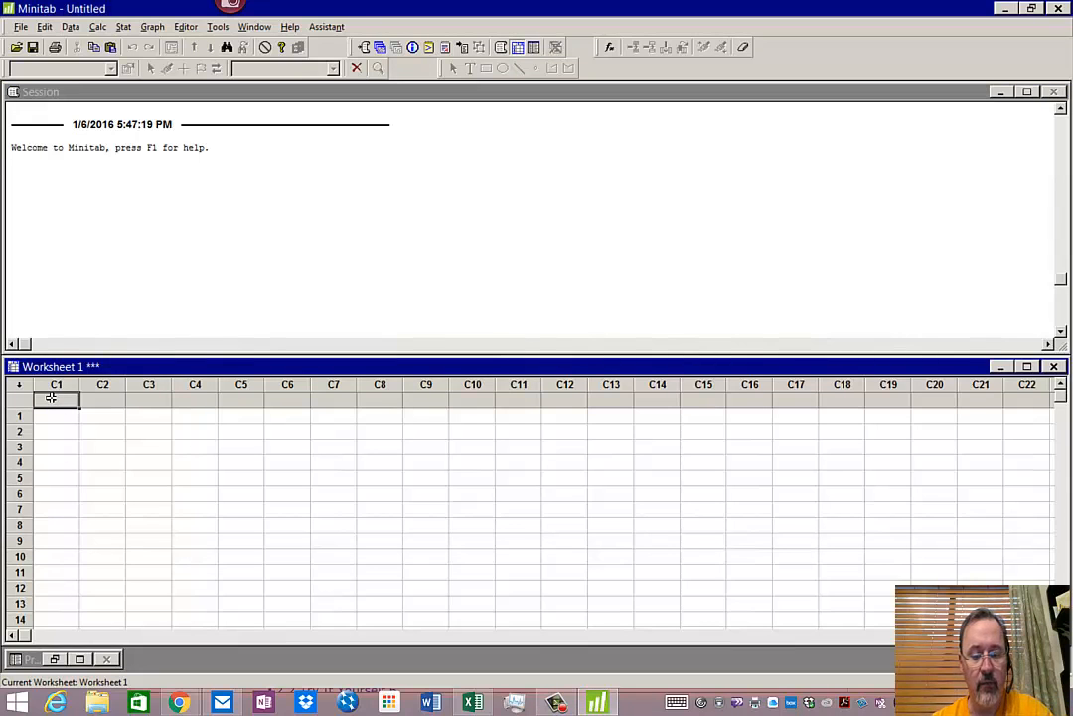
{"action": "key", "text": "ctrl+v"}
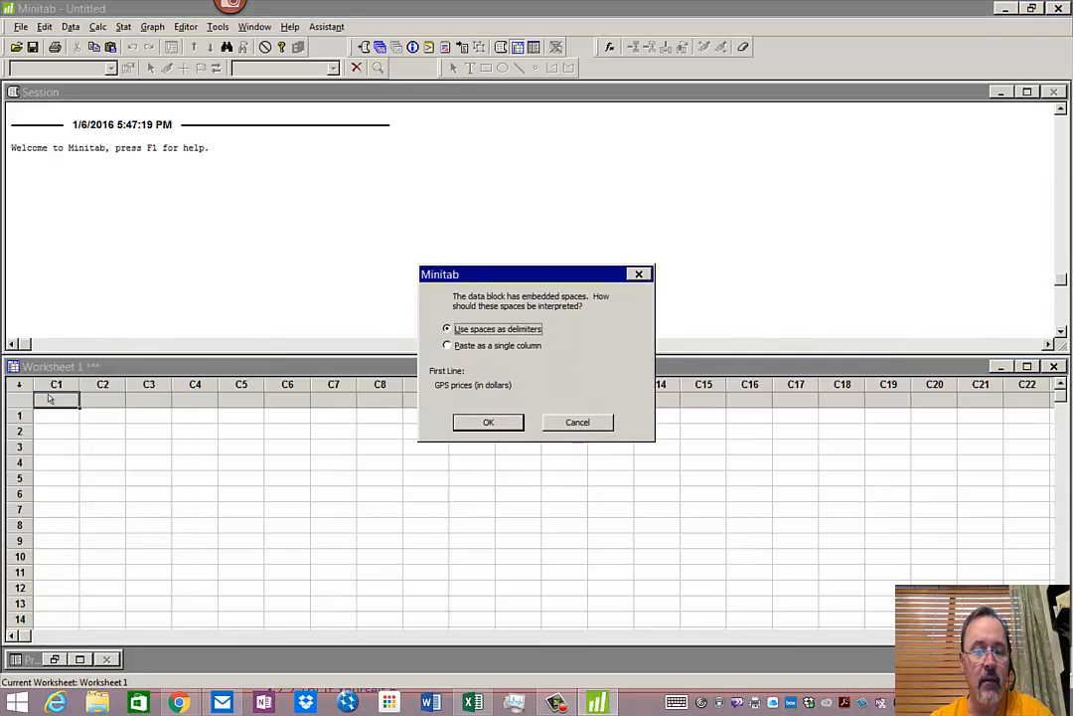
{"action": "left_click", "coordinate": [484, 346]}
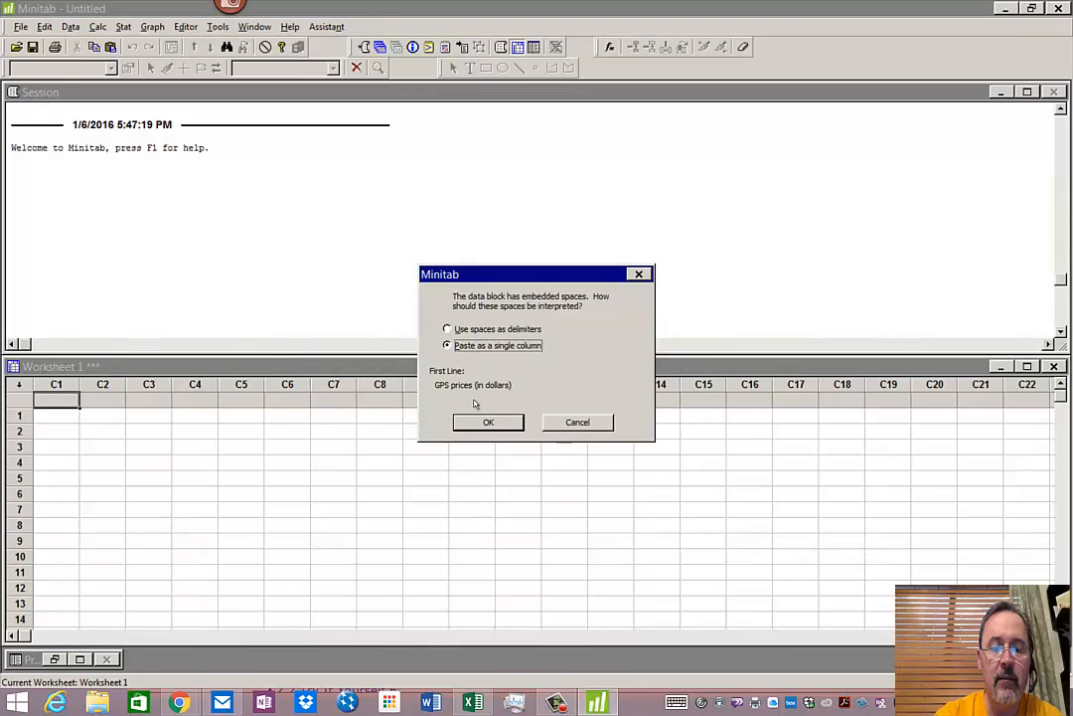
{"action": "left_click", "coordinate": [484, 421]}
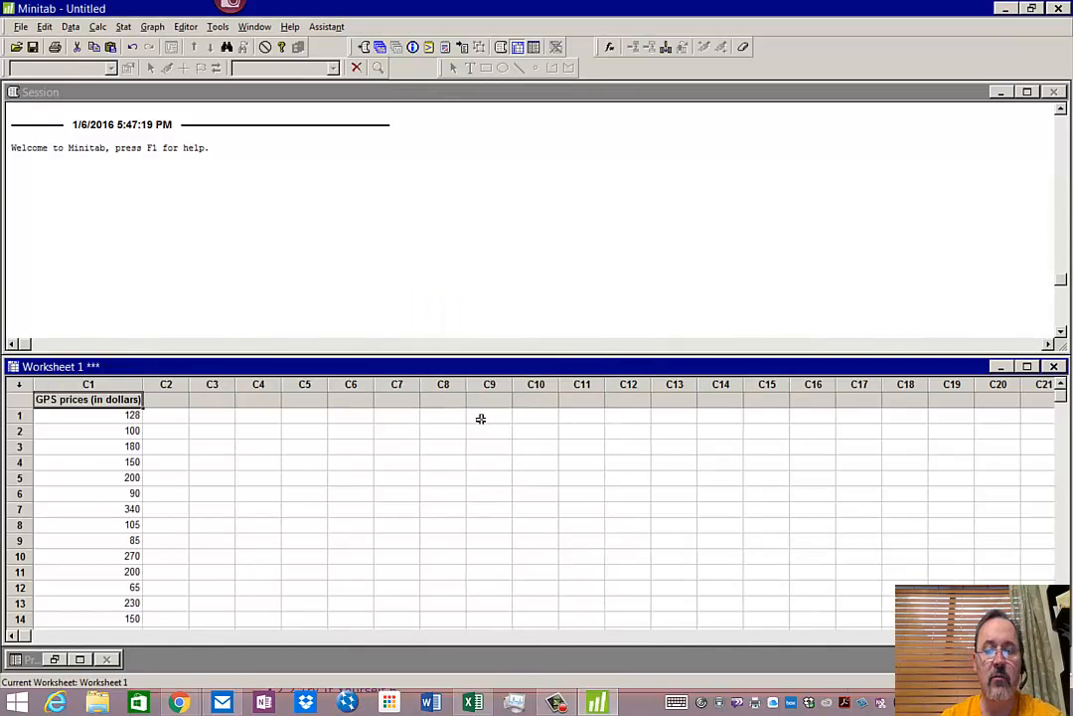
Step: Display descriptive statistics for GPS prices (in dollars), leaving out SE of mean, N nonmissing and N missing
{"action": "left_click", "coordinate": [121, 28]}
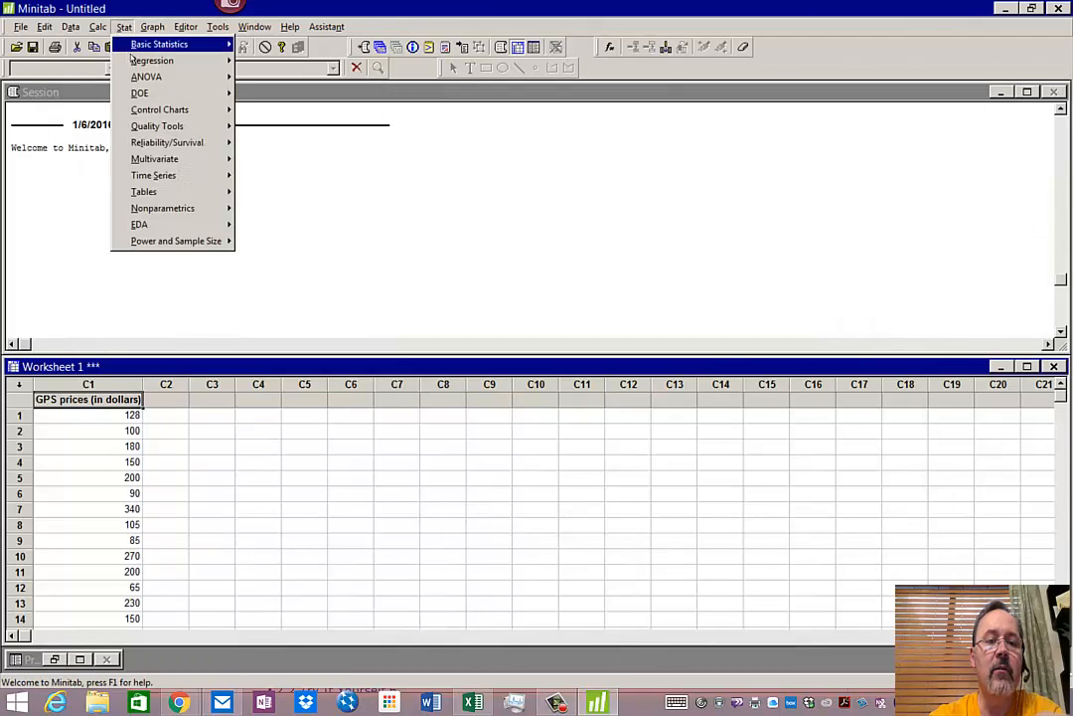
{"action": "mouse_move", "coordinate": [139, 44]}
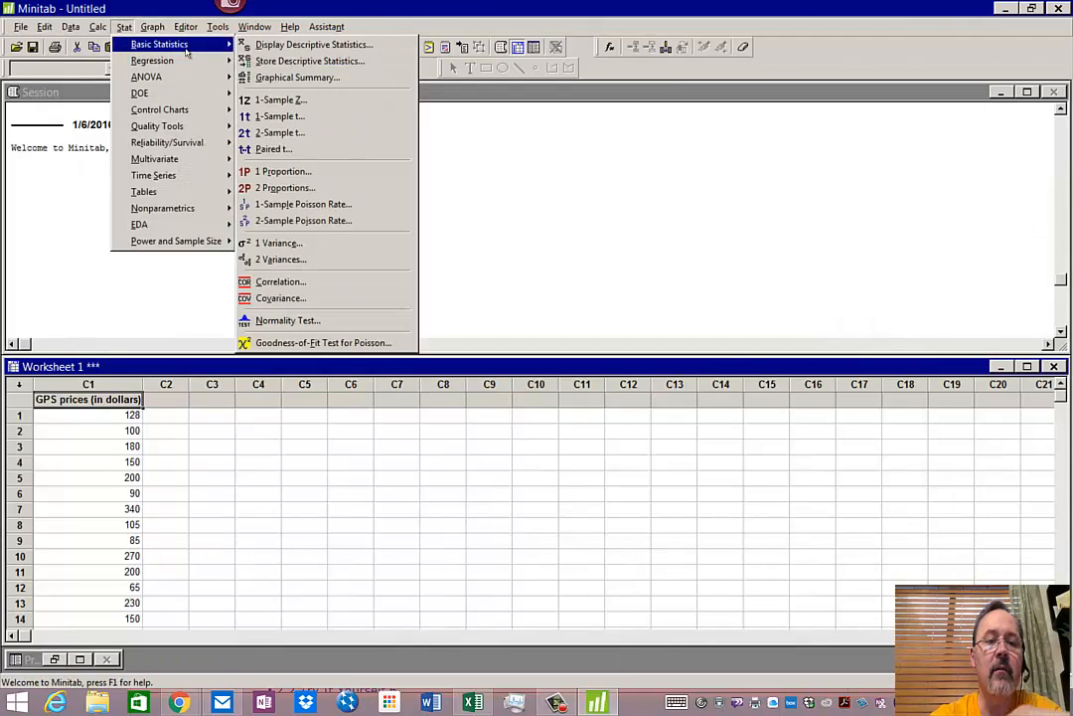
{"action": "left_click", "coordinate": [369, 49]}
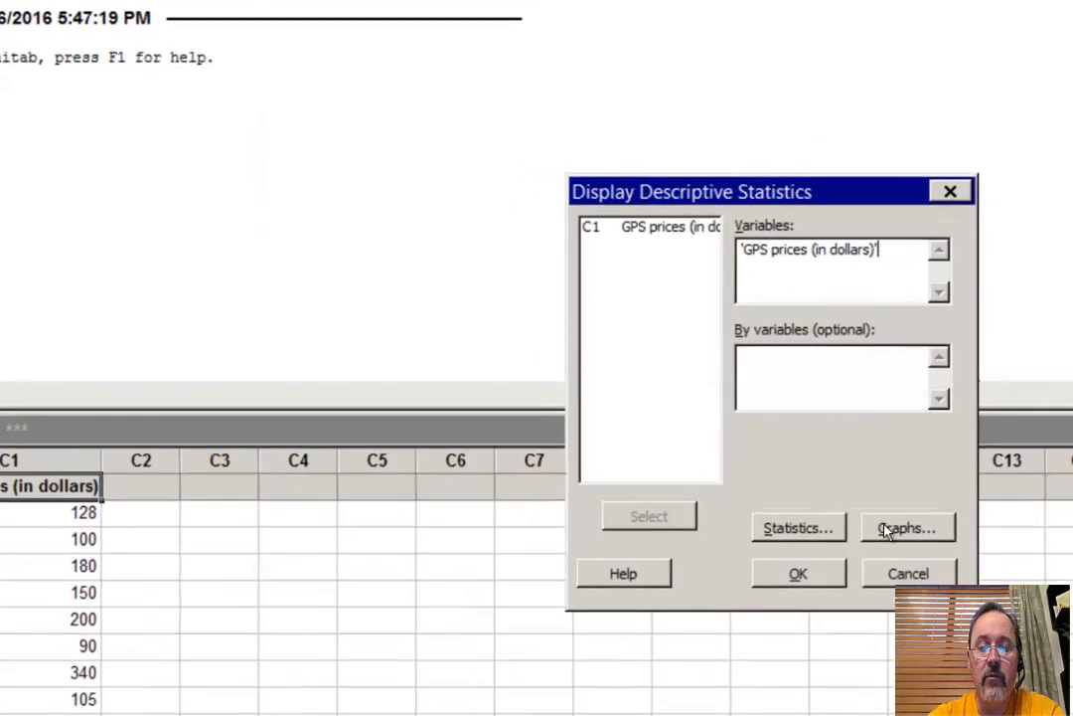
{"action": "left_click", "coordinate": [827, 540]}
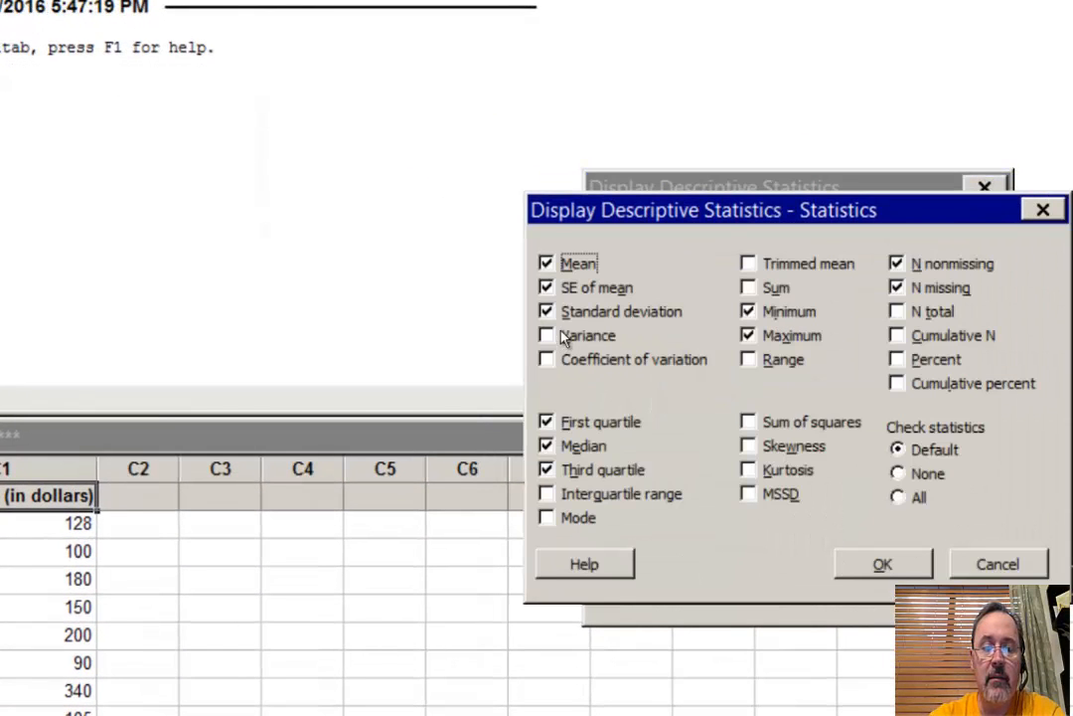
{"action": "left_click", "coordinate": [546, 288]}
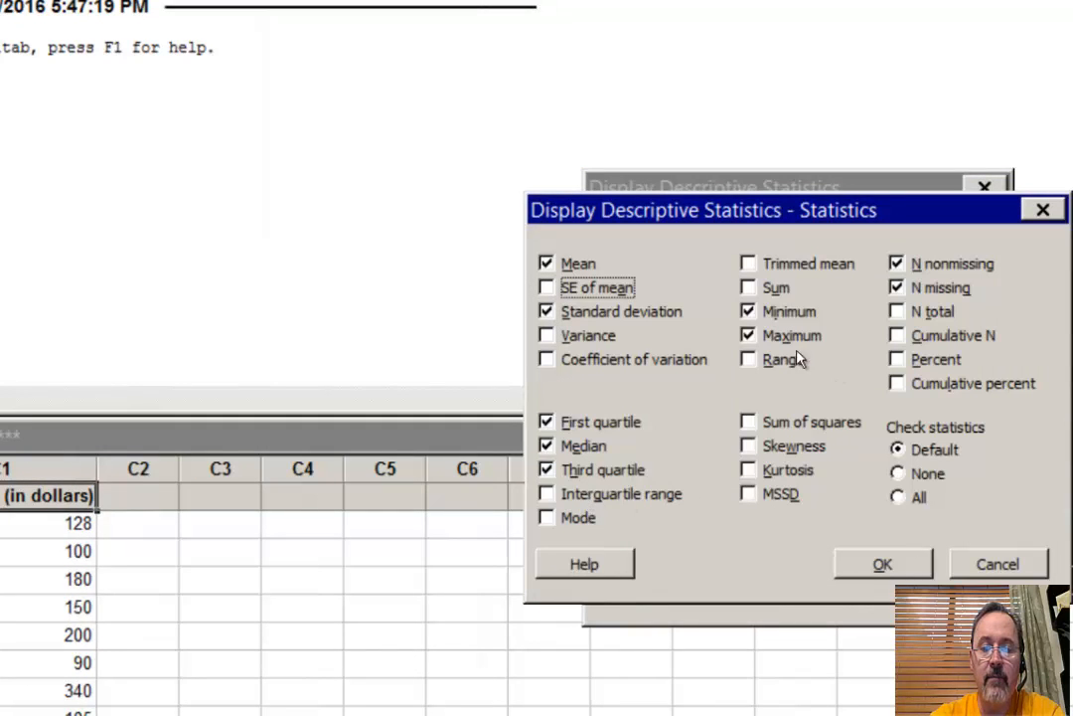
{"action": "left_click", "coordinate": [897, 263]}
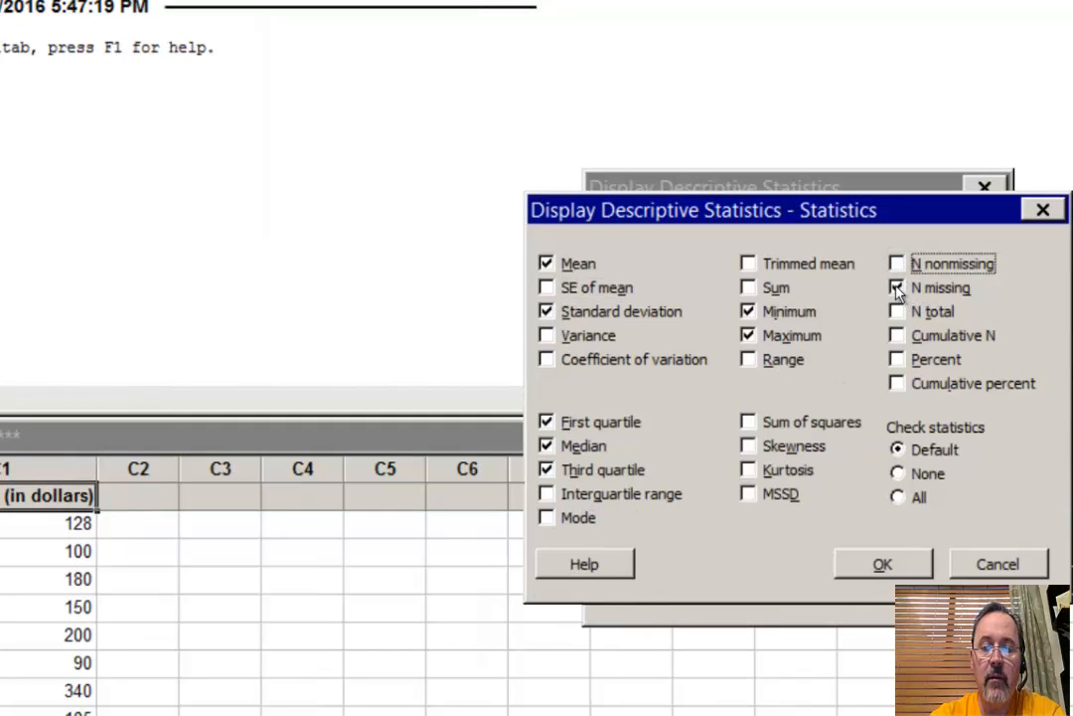
{"action": "left_click", "coordinate": [897, 287]}
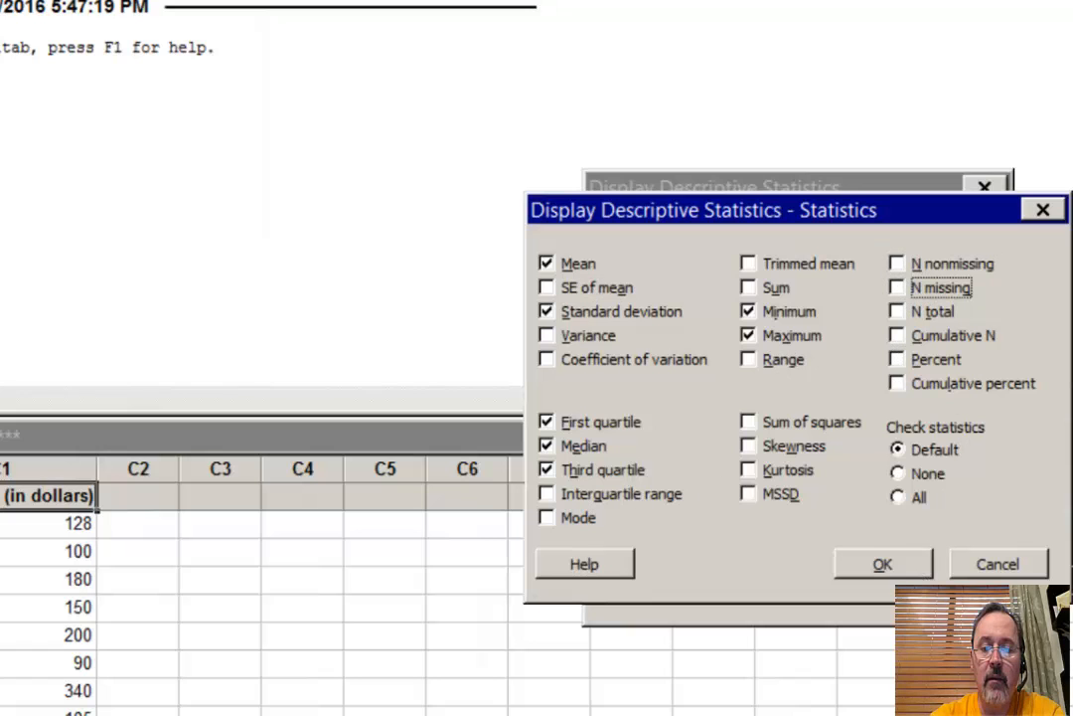
{"action": "left_click", "coordinate": [883, 565]}
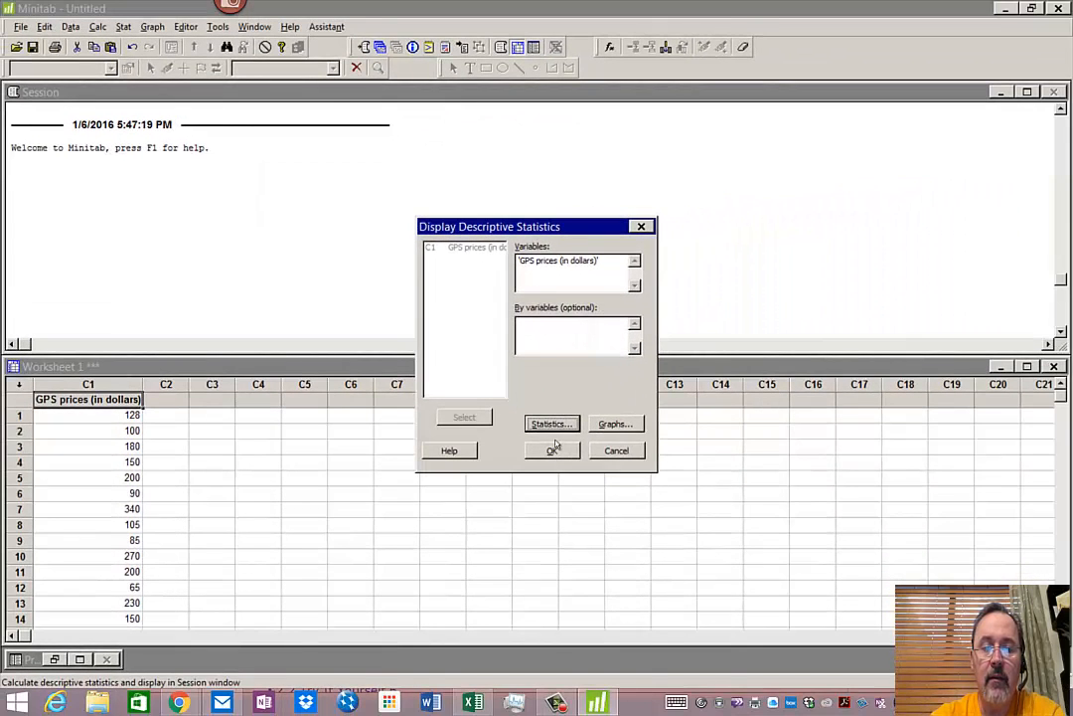
{"action": "left_click", "coordinate": [707, 528]}
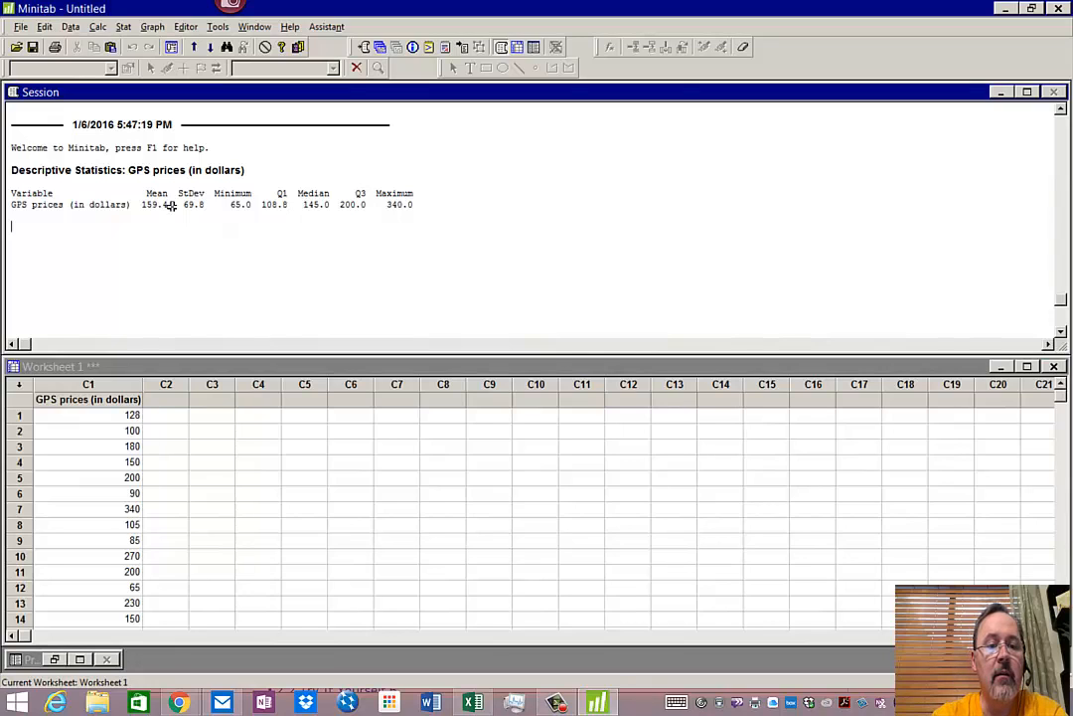
Step: Compare Minitab's mean and standard deviation with those in the StatCrunch summary statistics, and return to Minitab
{"action": "left_click_drag", "start_coordinate": [139, 204], "coordinate": [209, 210]}
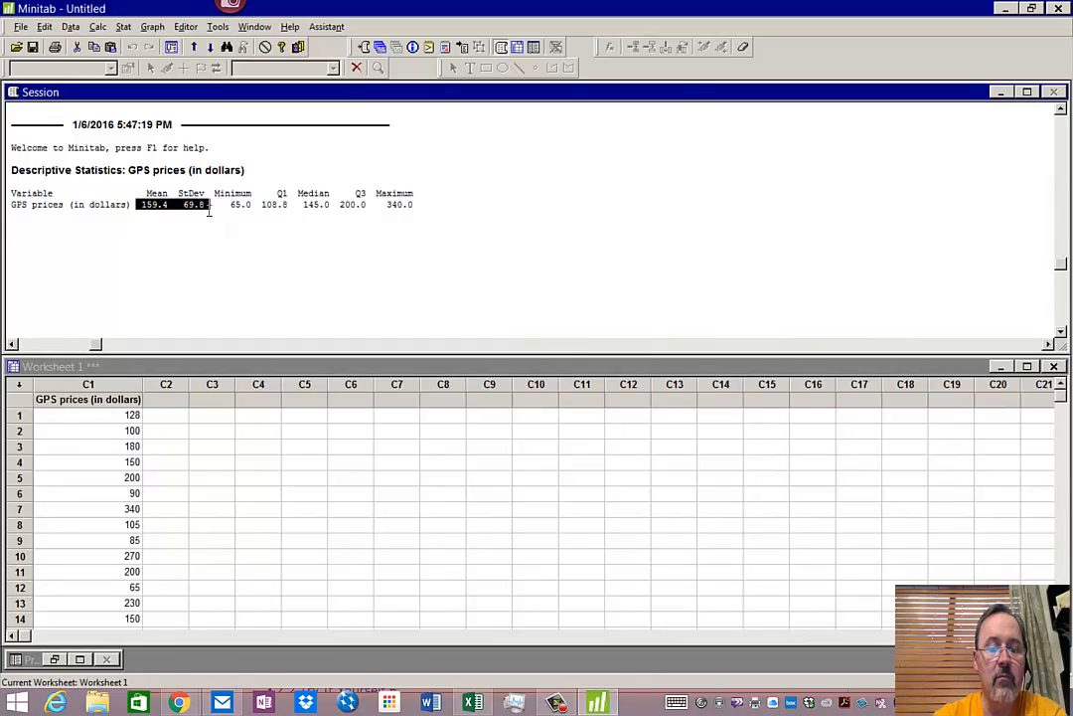
{"action": "key", "text": "alt+Tab"}
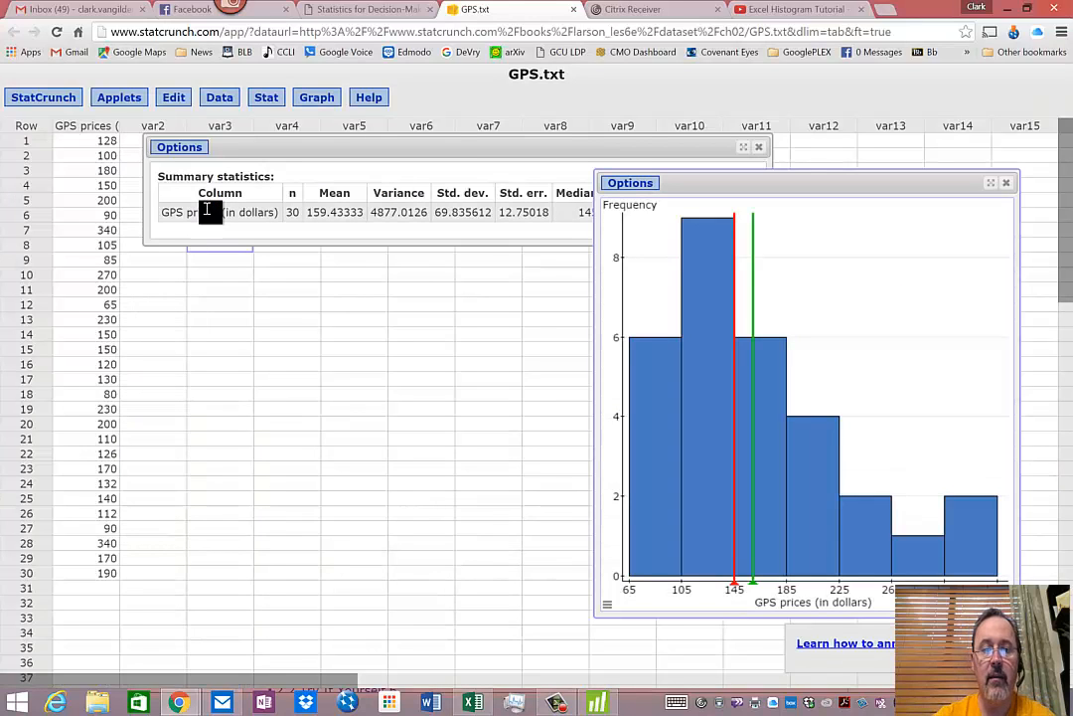
{"action": "left_click_drag", "start_coordinate": [308, 212], "coordinate": [365, 214]}
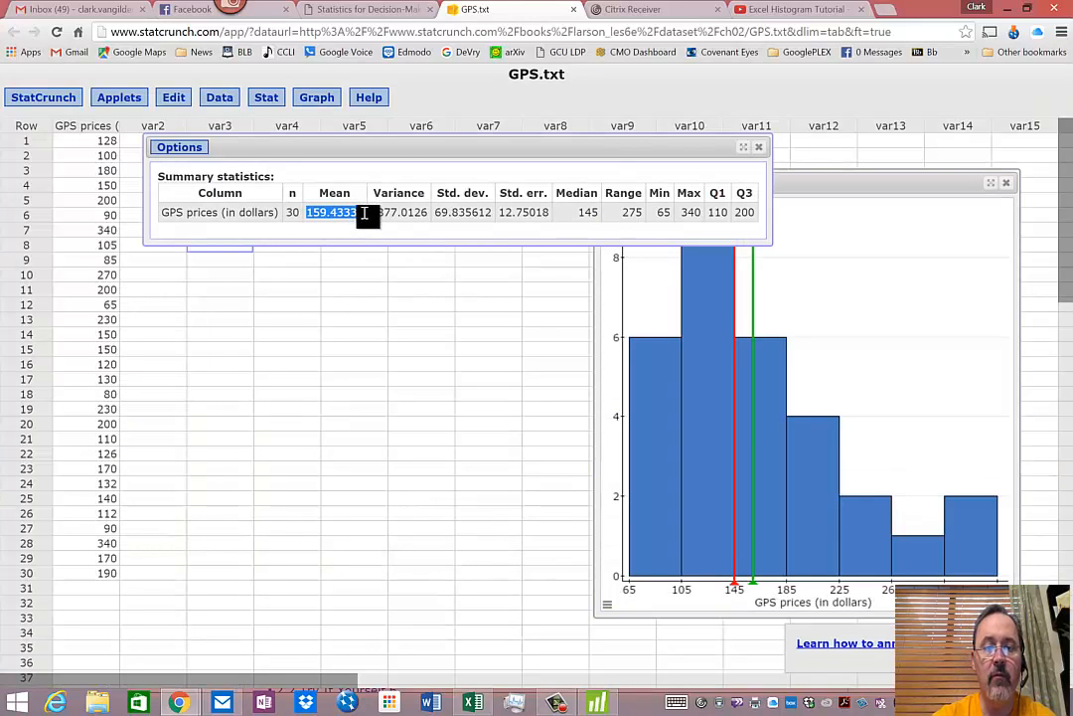
{"action": "left_click_drag", "start_coordinate": [438, 212], "coordinate": [457, 211]}
{"action": "key", "text": "alt+Tab"}
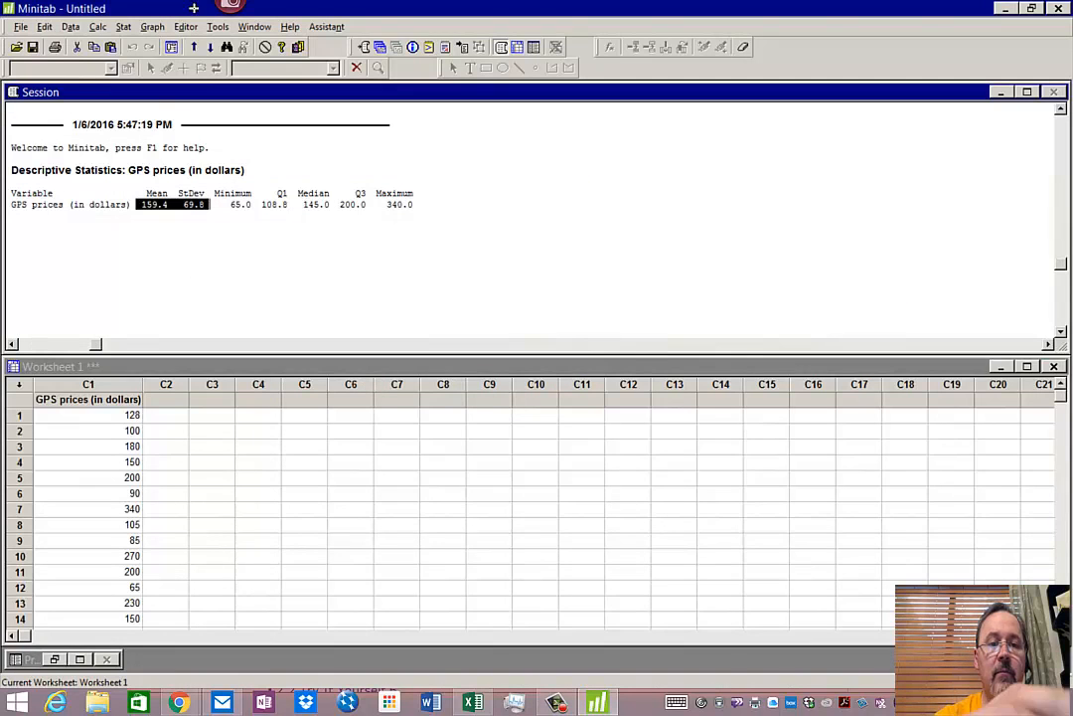
Step: Create a simple histogram of GPS prices (in dollars) with y-value data labels on the bars
{"action": "left_click", "coordinate": [162, 27]}
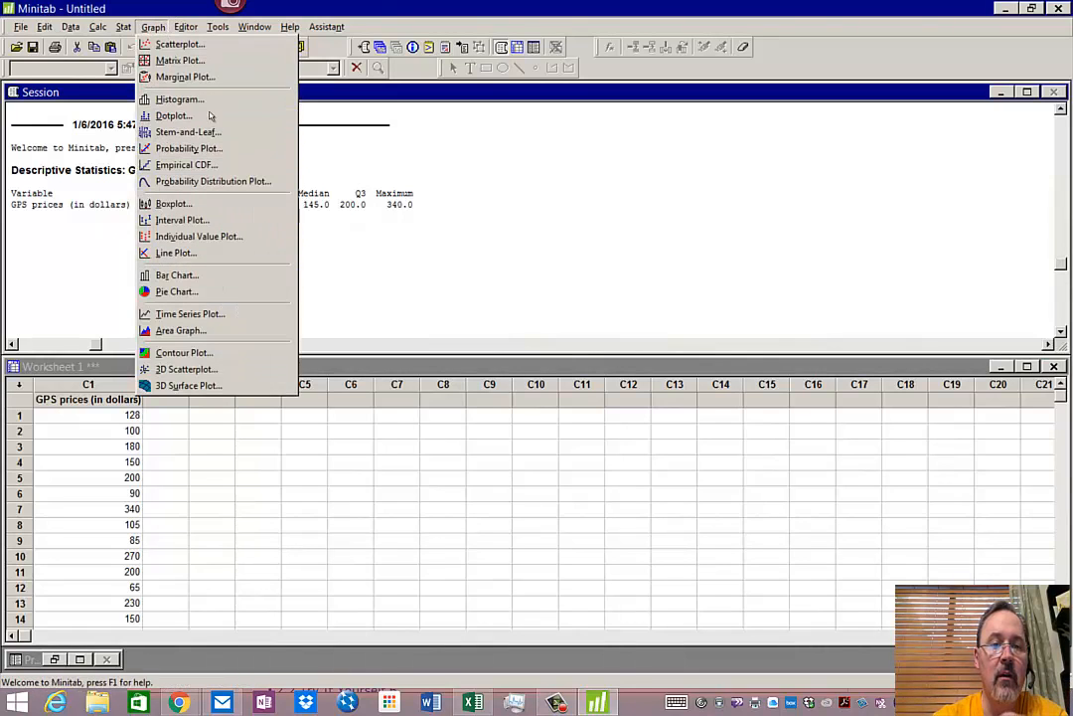
{"action": "left_click", "coordinate": [179, 98]}
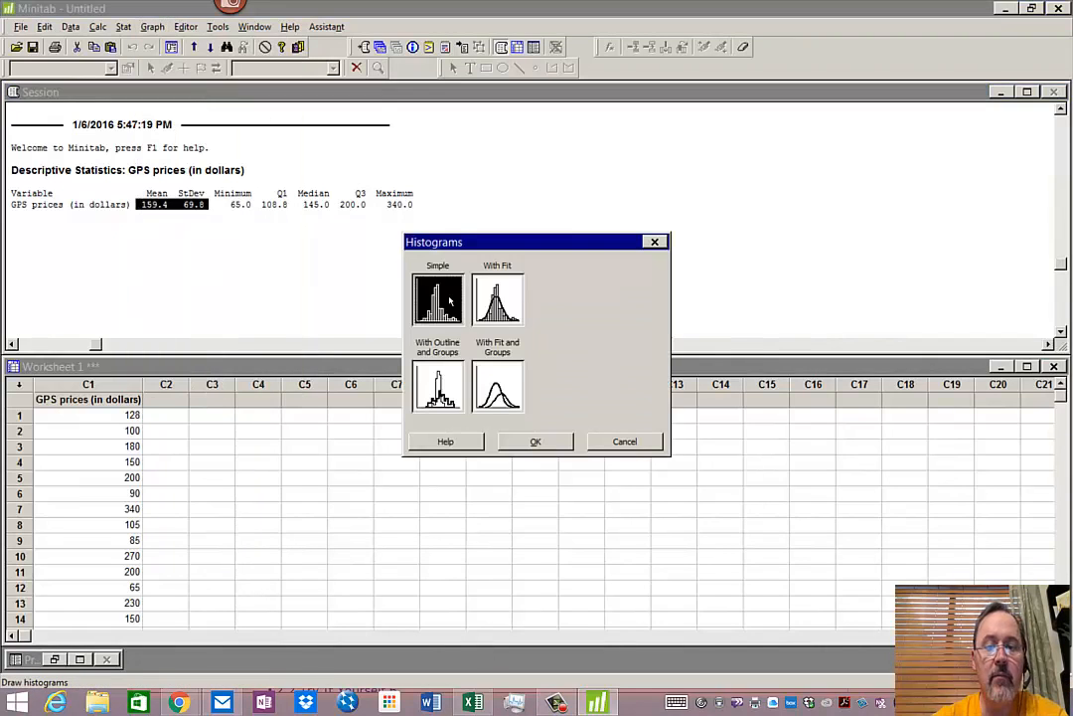
{"action": "left_click", "coordinate": [538, 442]}
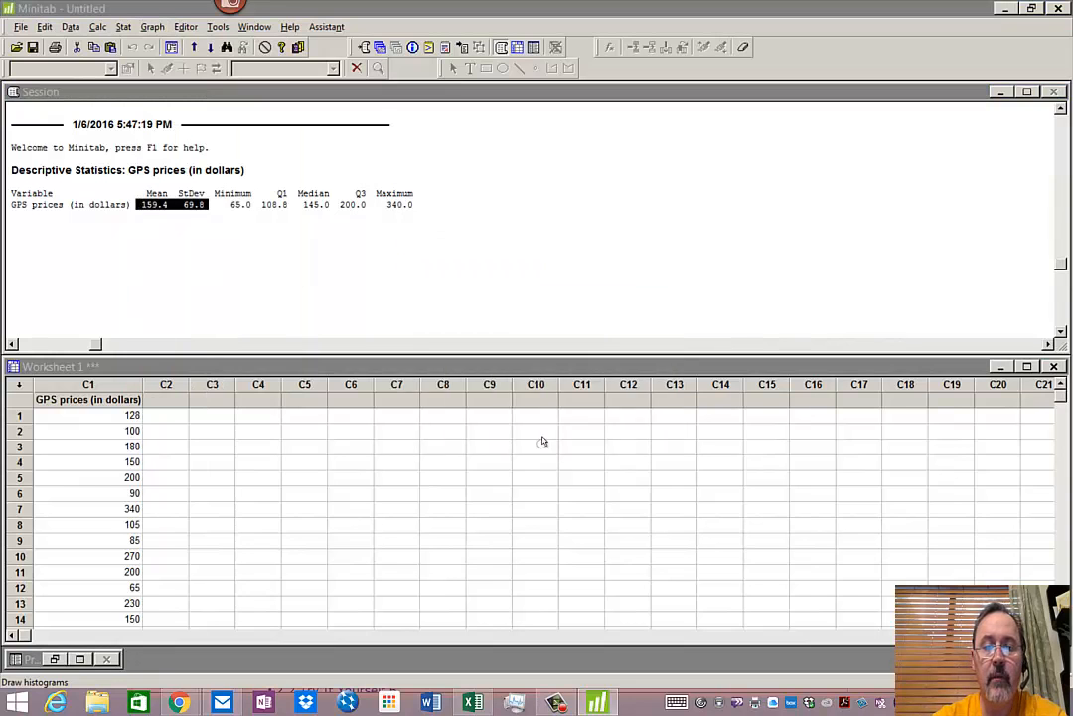
{"action": "double_click", "coordinate": [425, 255]}
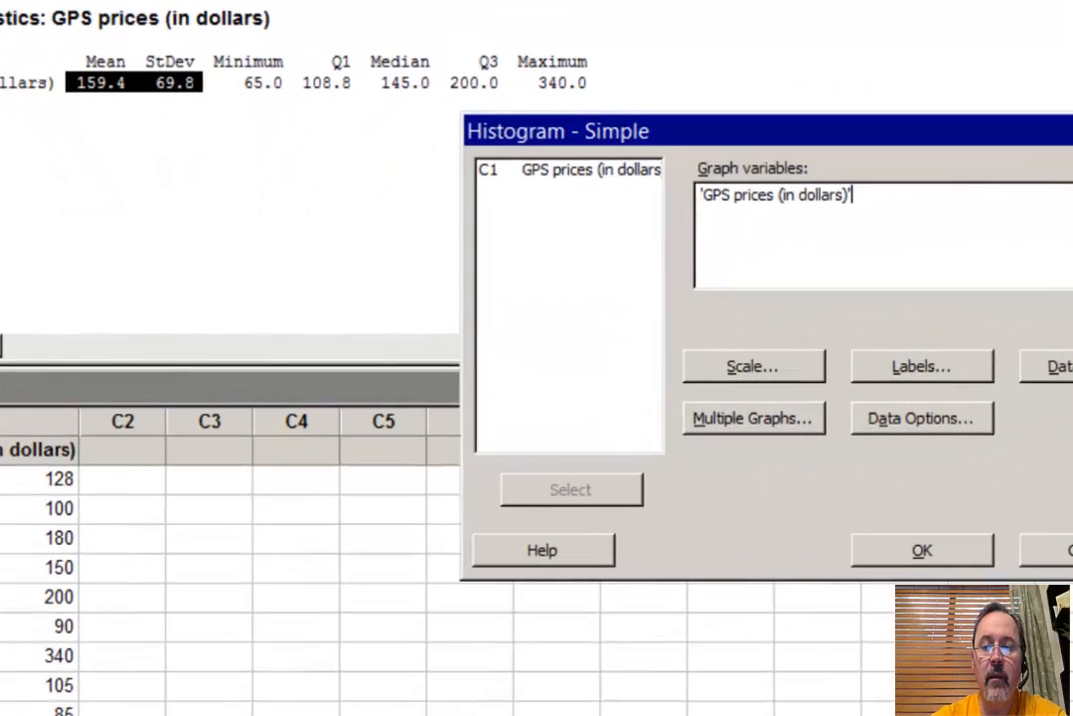
{"action": "left_click", "coordinate": [952, 369]}
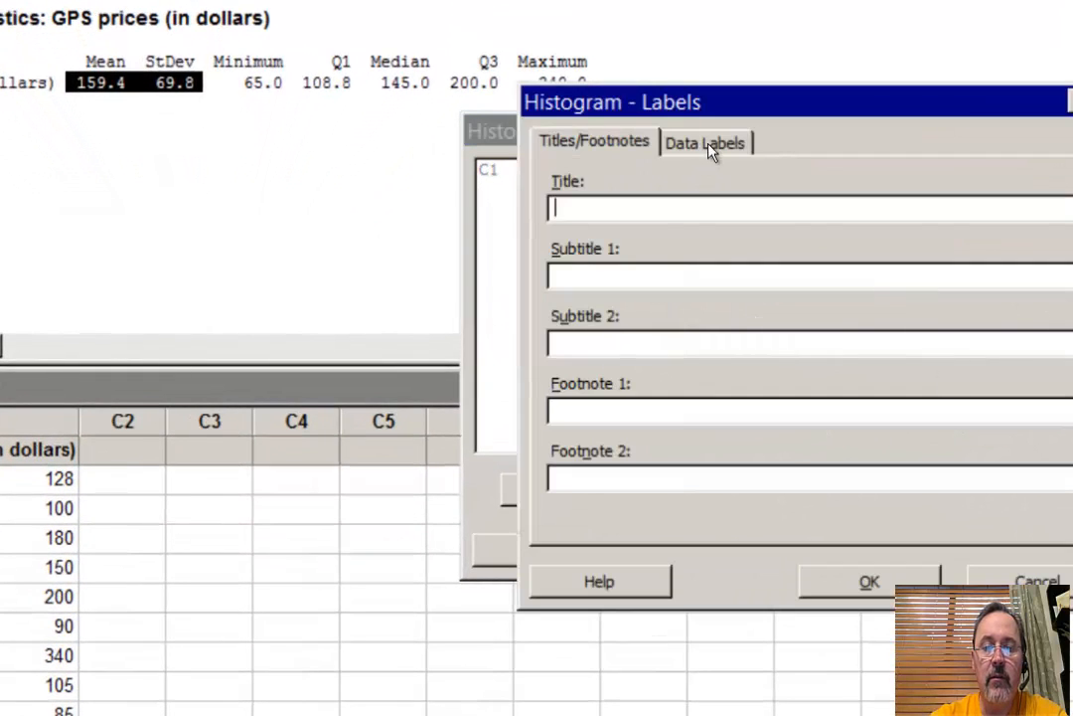
{"action": "left_click", "coordinate": [707, 145]}
{"action": "left_click", "coordinate": [785, 232]}
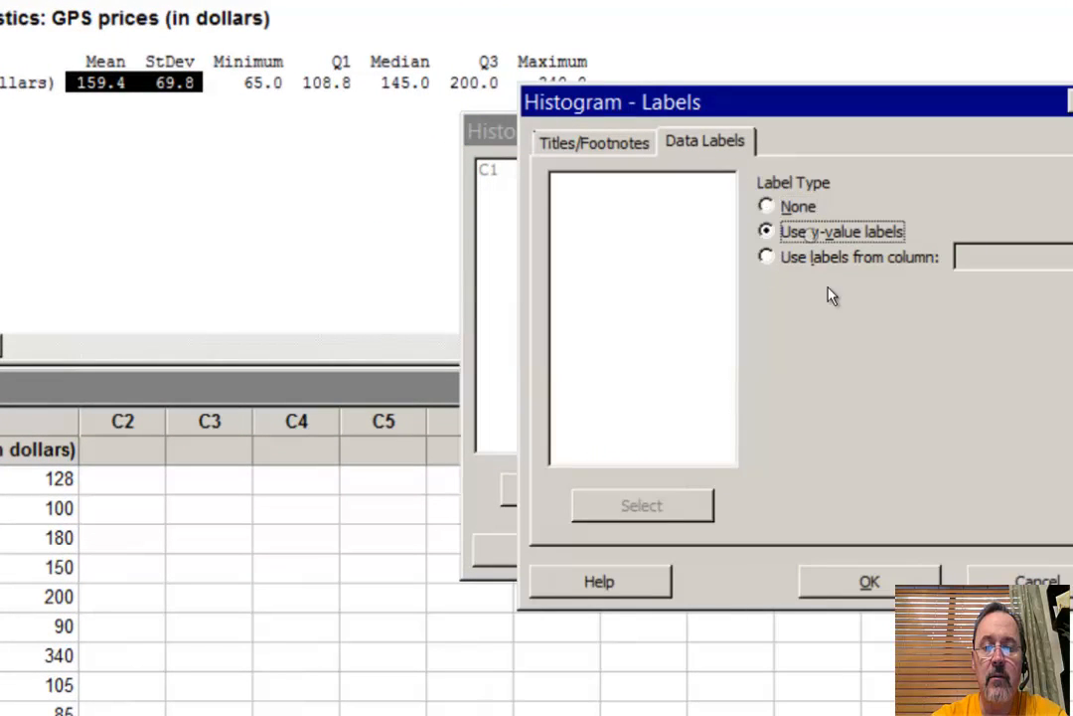
{"action": "left_click", "coordinate": [866, 582]}
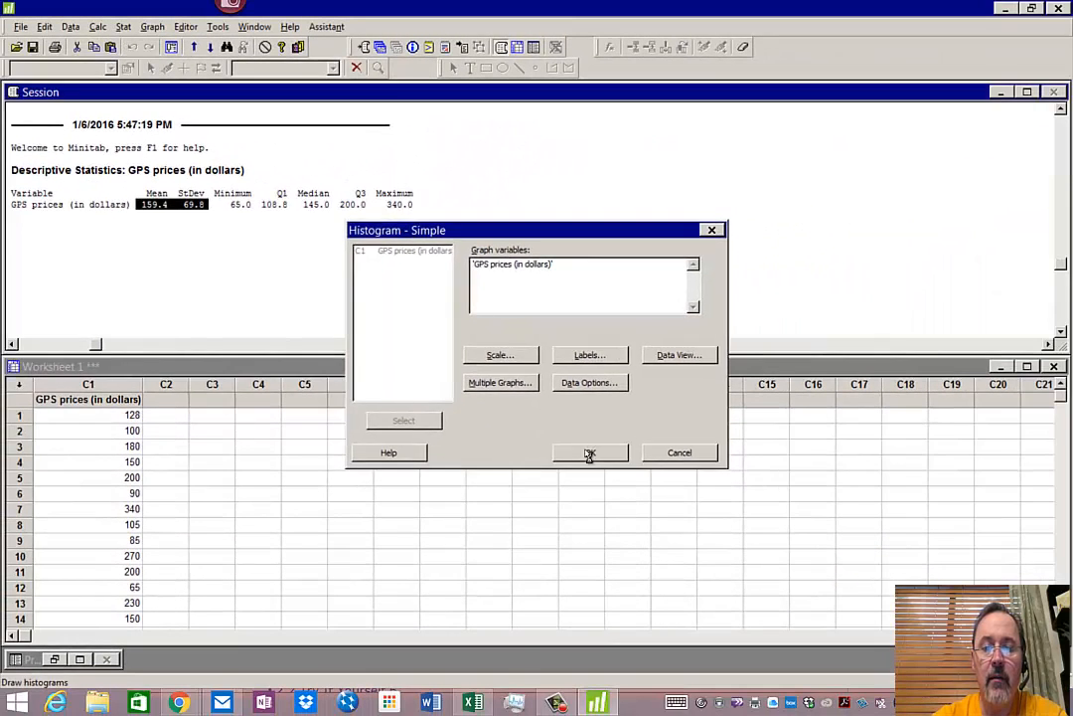
{"action": "left_click", "coordinate": [589, 454]}
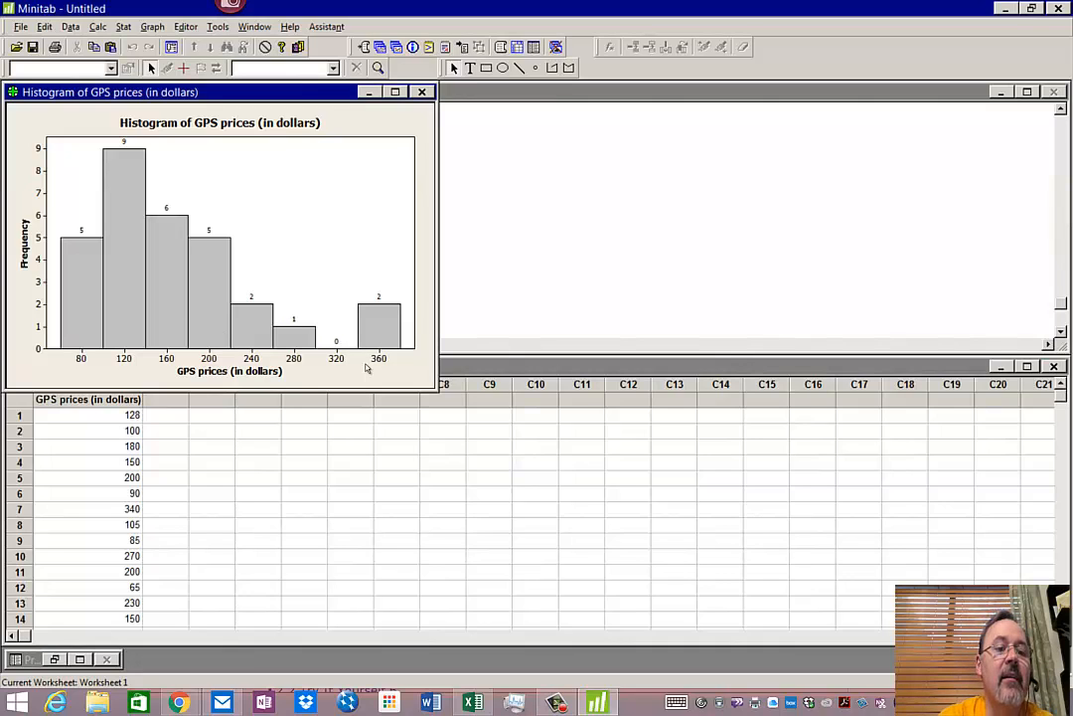
Step: Open the binning settings of the GPS prices histogram bars and set the number of intervals to 7
{"action": "double_click", "coordinate": [165, 288]}
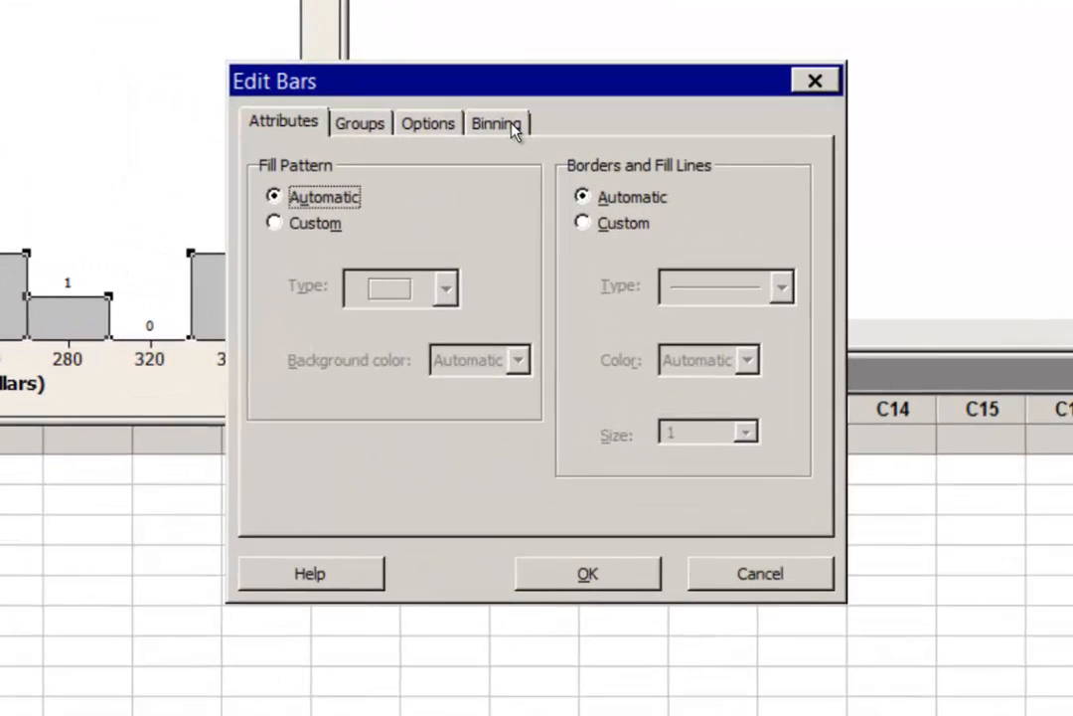
{"action": "left_click", "coordinate": [512, 127]}
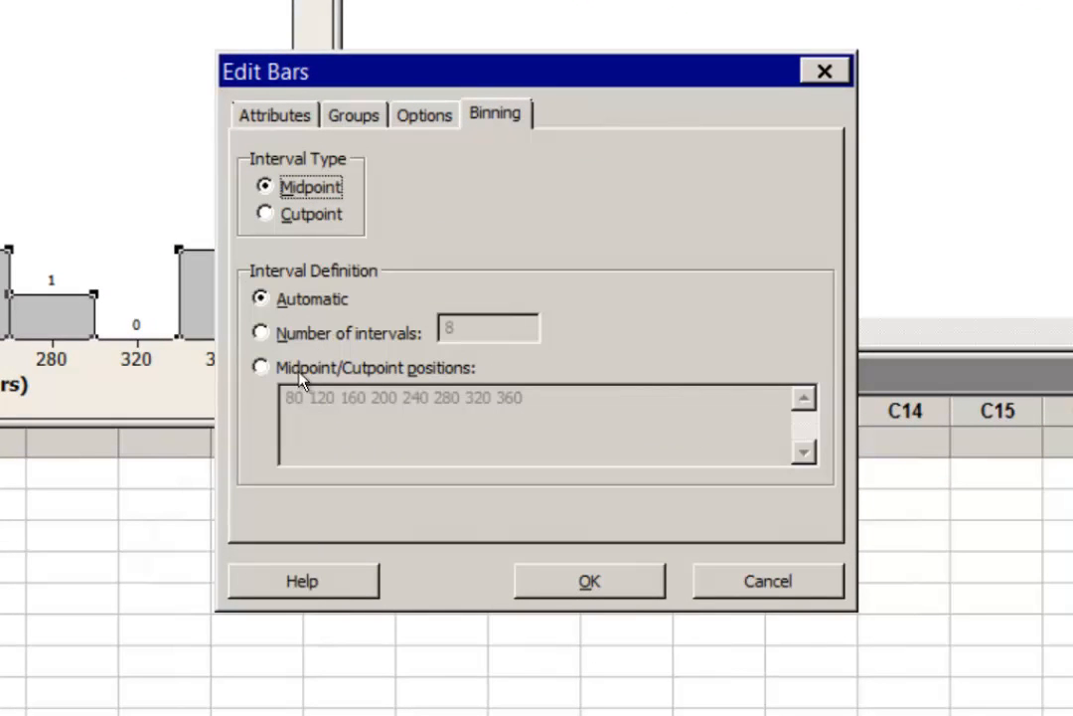
{"action": "left_click", "coordinate": [416, 337]}
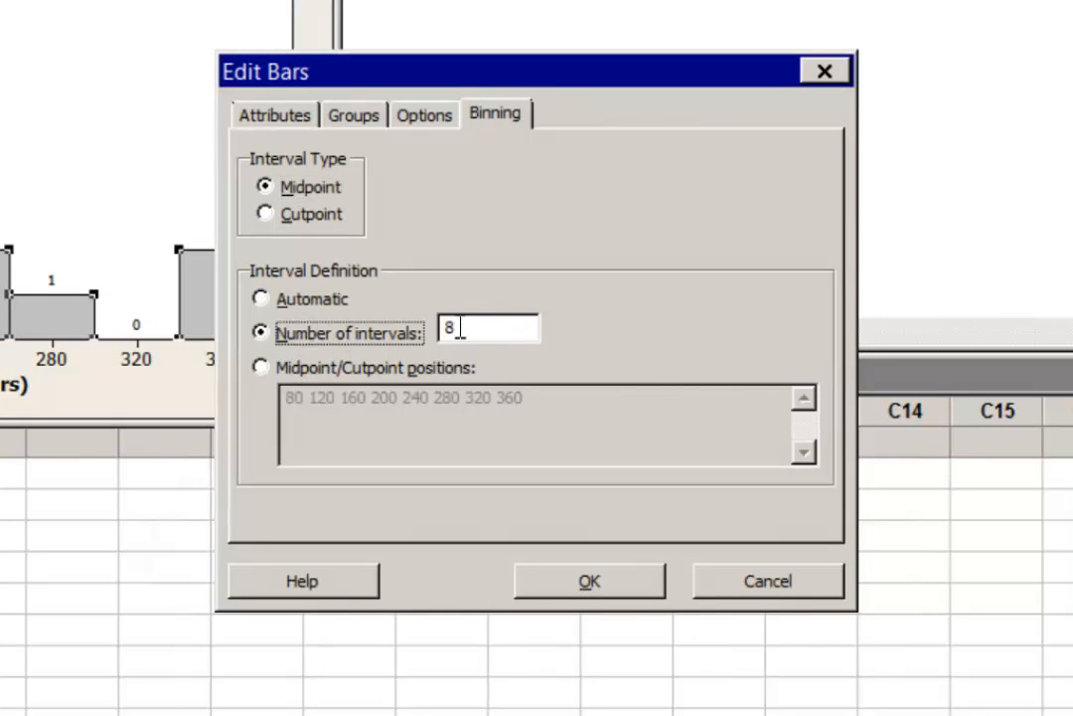
{"action": "key", "text": "Tab"}
{"action": "type", "text": "7"}
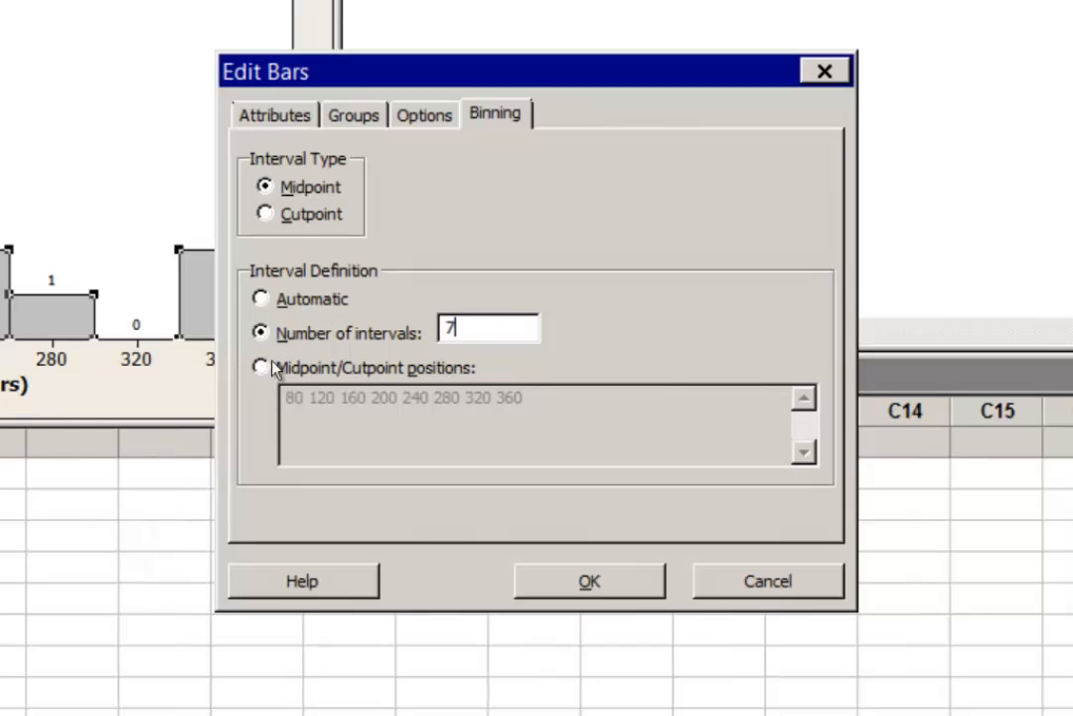
{"action": "left_click", "coordinate": [261, 366]}
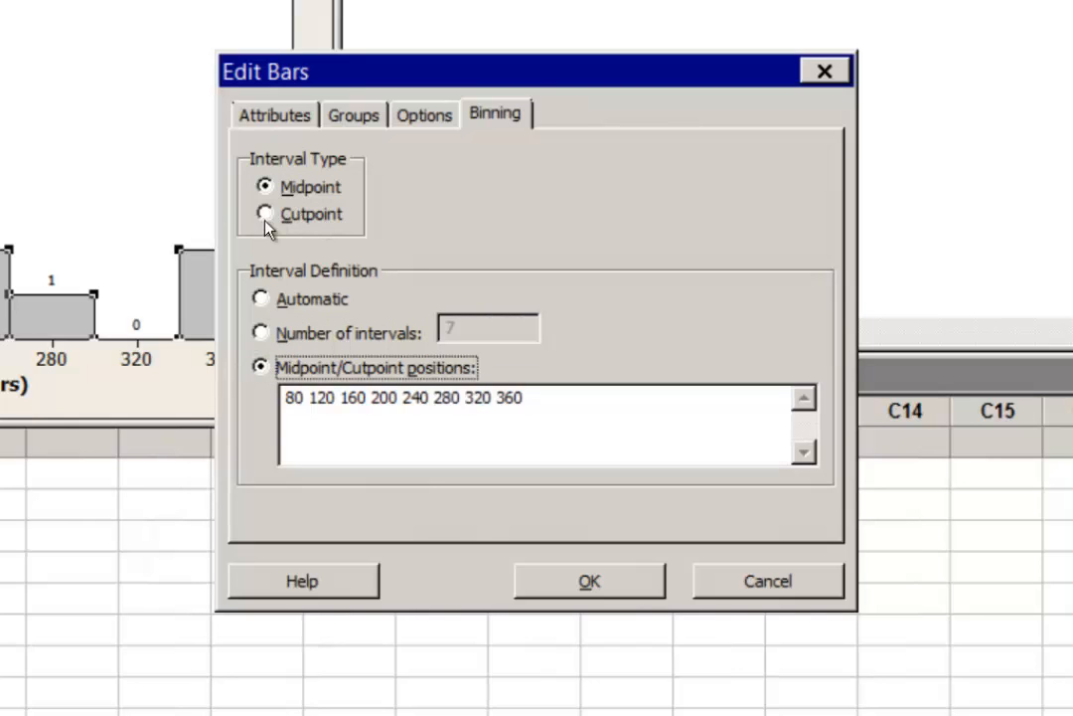
{"action": "left_click", "coordinate": [266, 215]}
{"action": "left_click", "coordinate": [349, 419]}
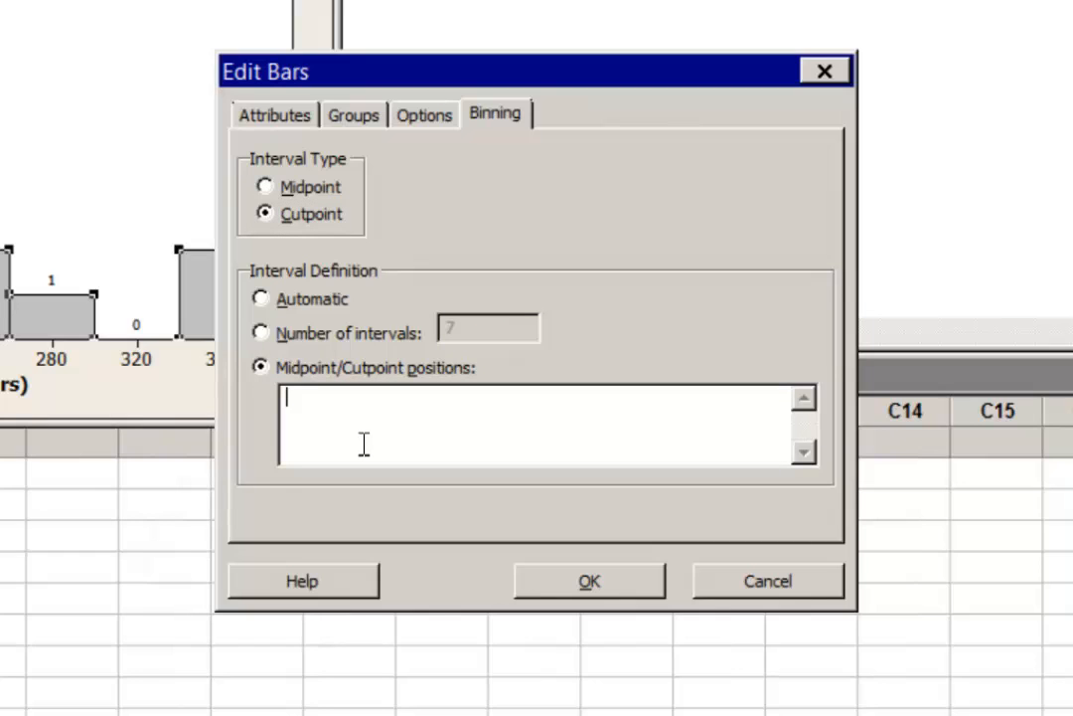
{"action": "type", "text": "65 105 1"}
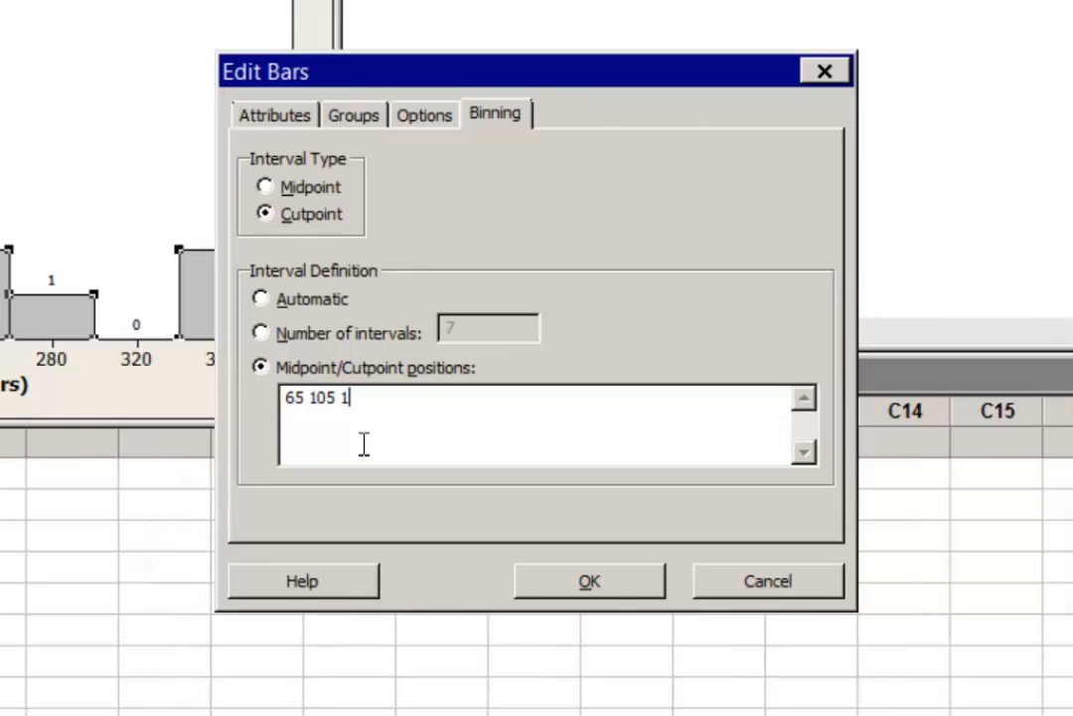
{"action": "type", "text": "45 185 225"}
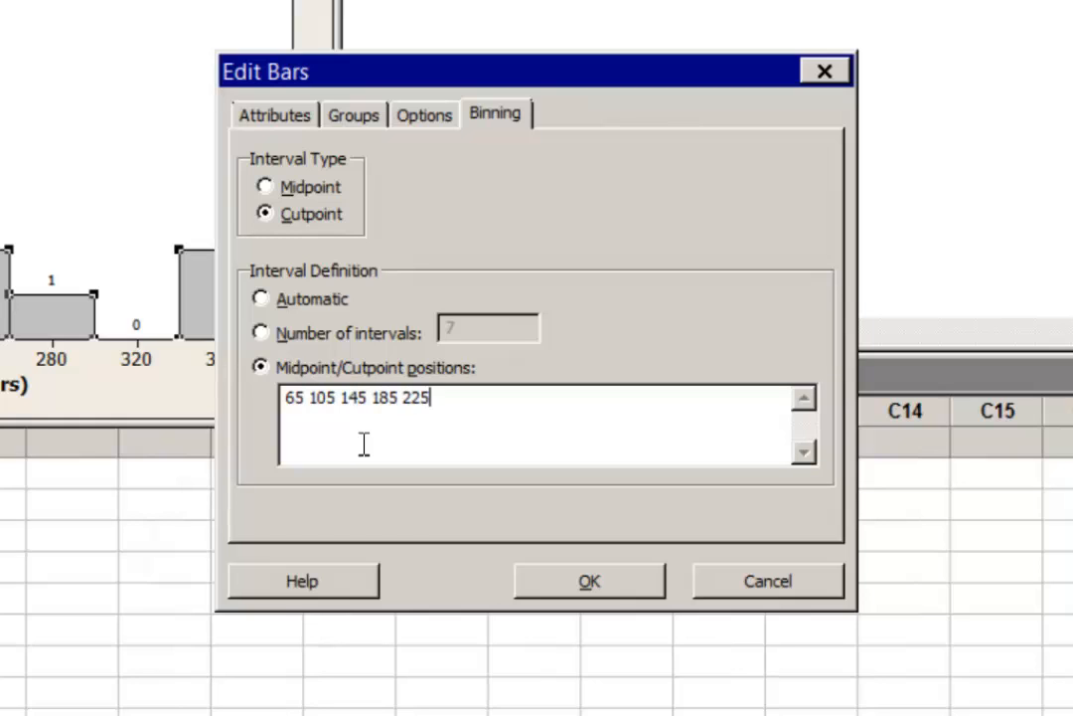
{"action": "type", "text": " 265 305"}
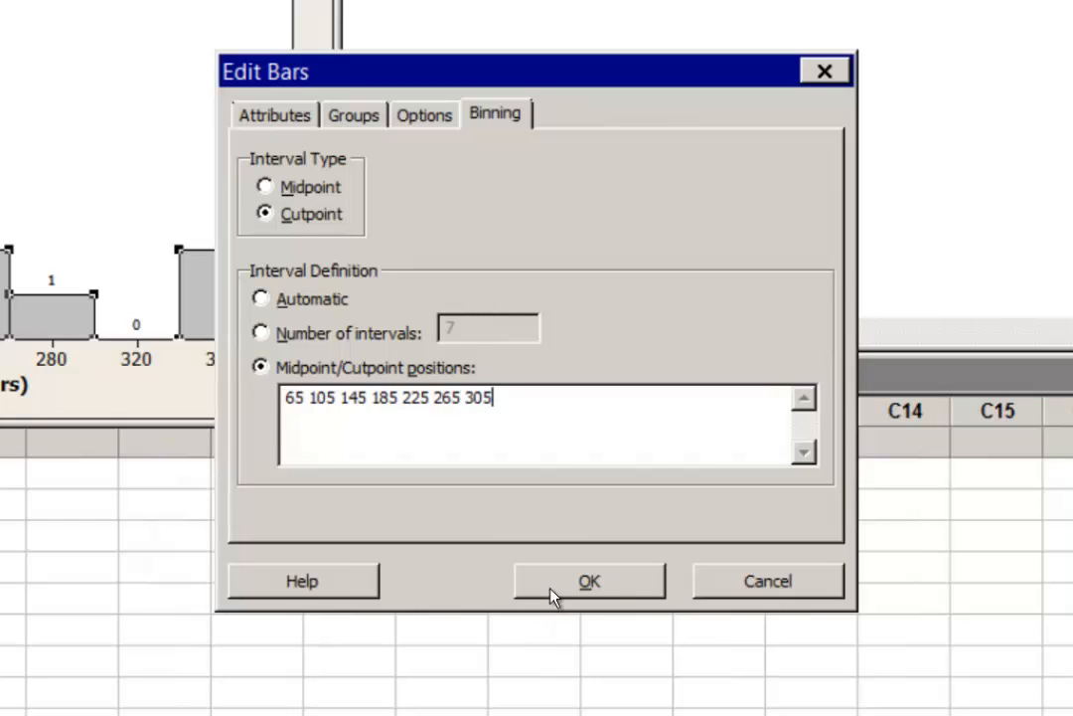
{"action": "left_click", "coordinate": [589, 582]}
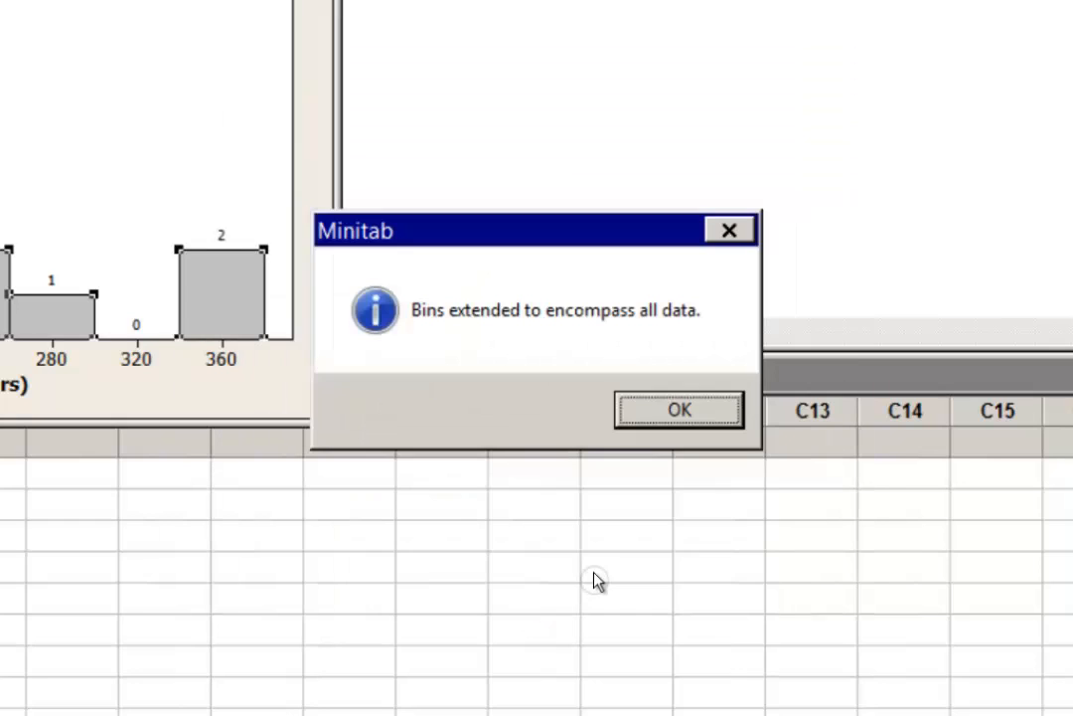
{"action": "left_click", "coordinate": [664, 408]}
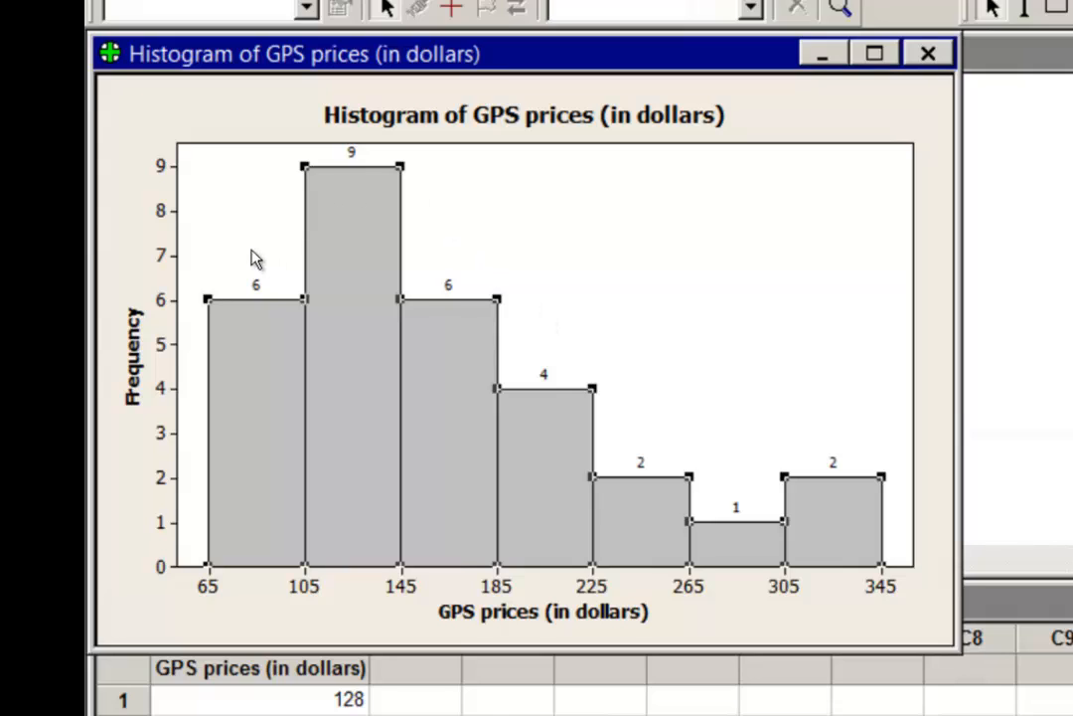
Step: Switch to StatCrunch, separate the summary statistics and histogram windows, and examine the histogram's bar frequencies for comparison with Minitab
{"action": "key", "text": "alt+Tab"}
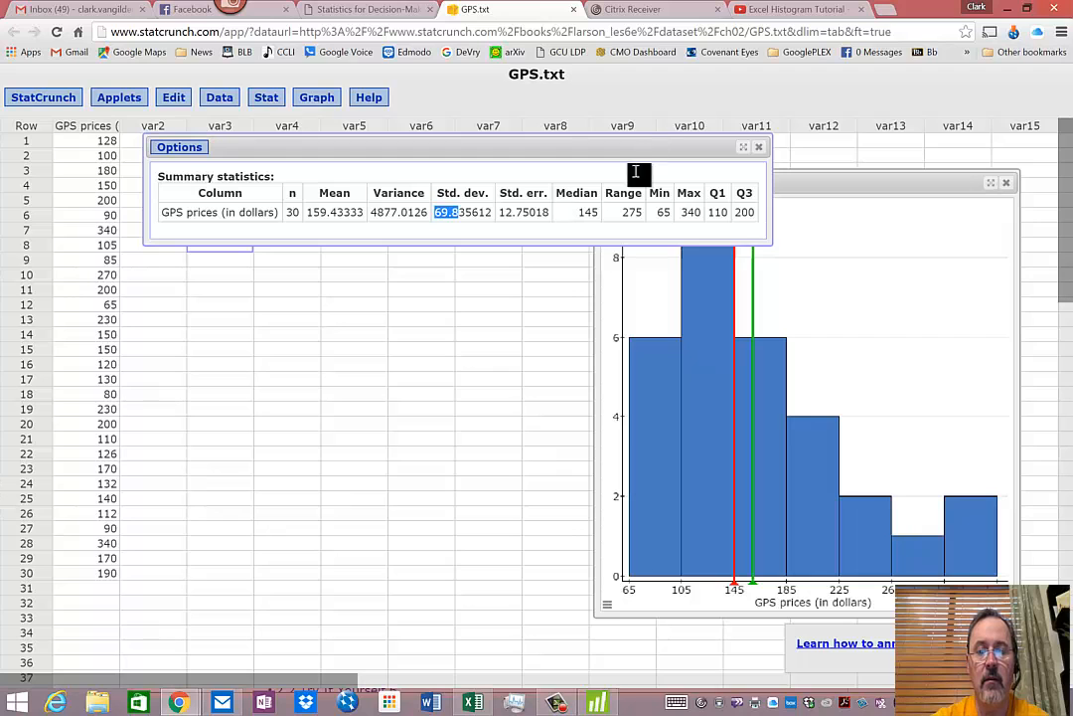
{"action": "left_click_drag", "start_coordinate": [658, 146], "coordinate": [570, 319]}
{"action": "left_click_drag", "start_coordinate": [791, 187], "coordinate": [729, 156]}
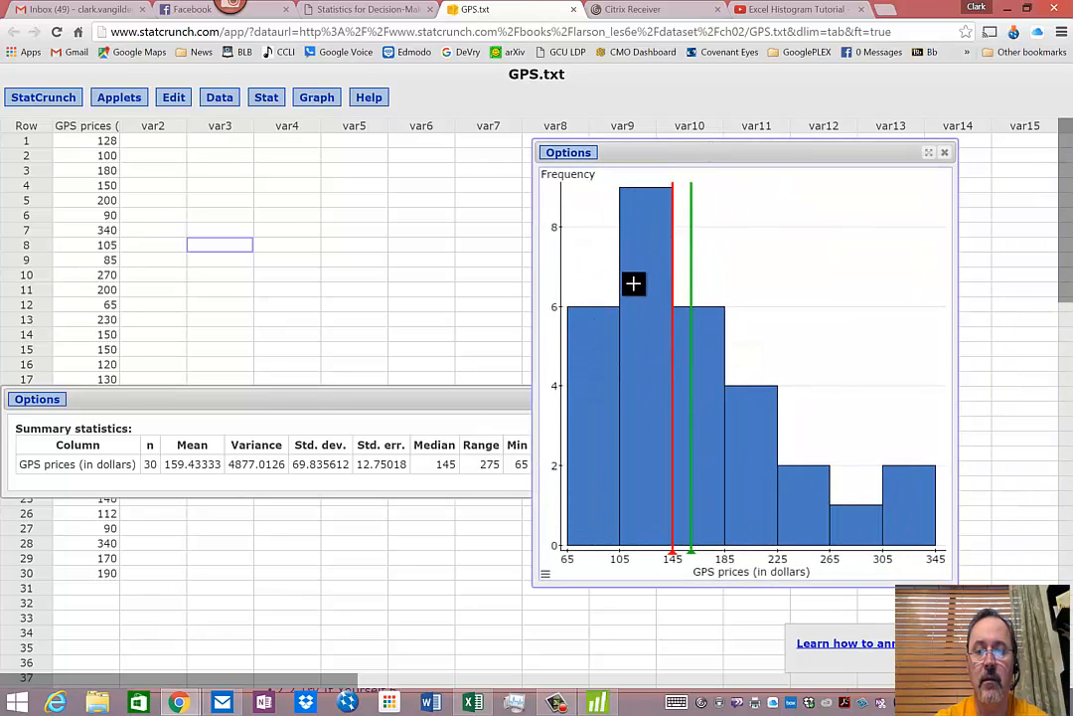
{"action": "mouse_move", "coordinate": [645, 297]}
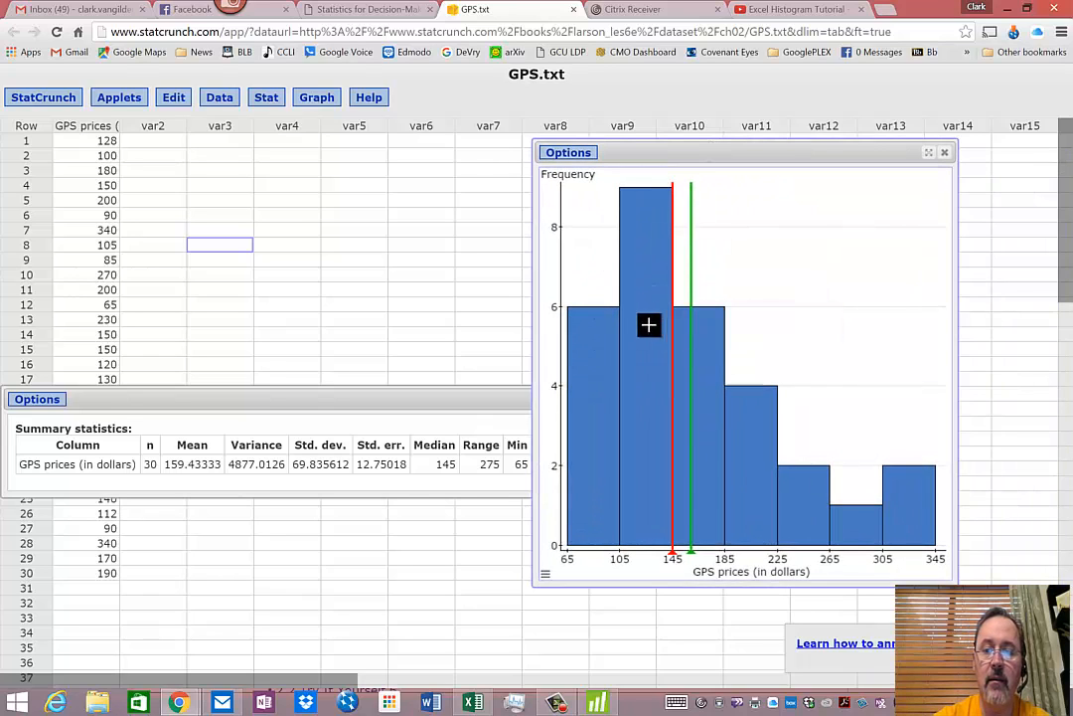
{"action": "mouse_move", "coordinate": [705, 387]}
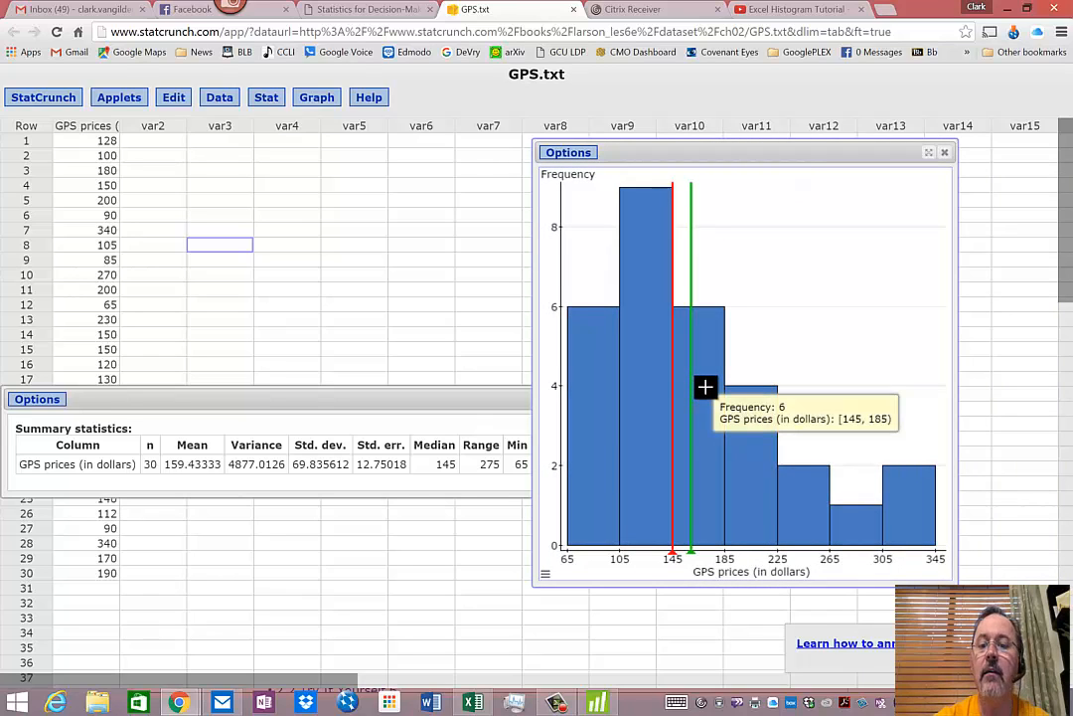
{"action": "mouse_move", "coordinate": [745, 435]}
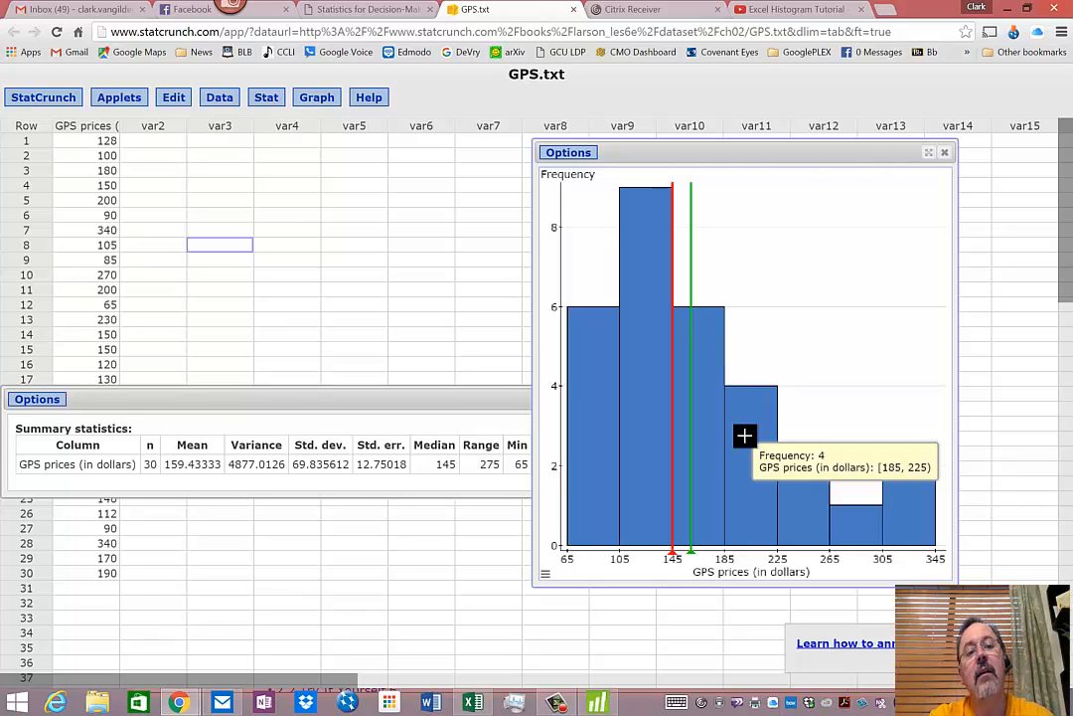
Step: Review the bin start and width in the StatCrunch histogram's settings, and recompute the graph
{"action": "left_click", "coordinate": [569, 152]}
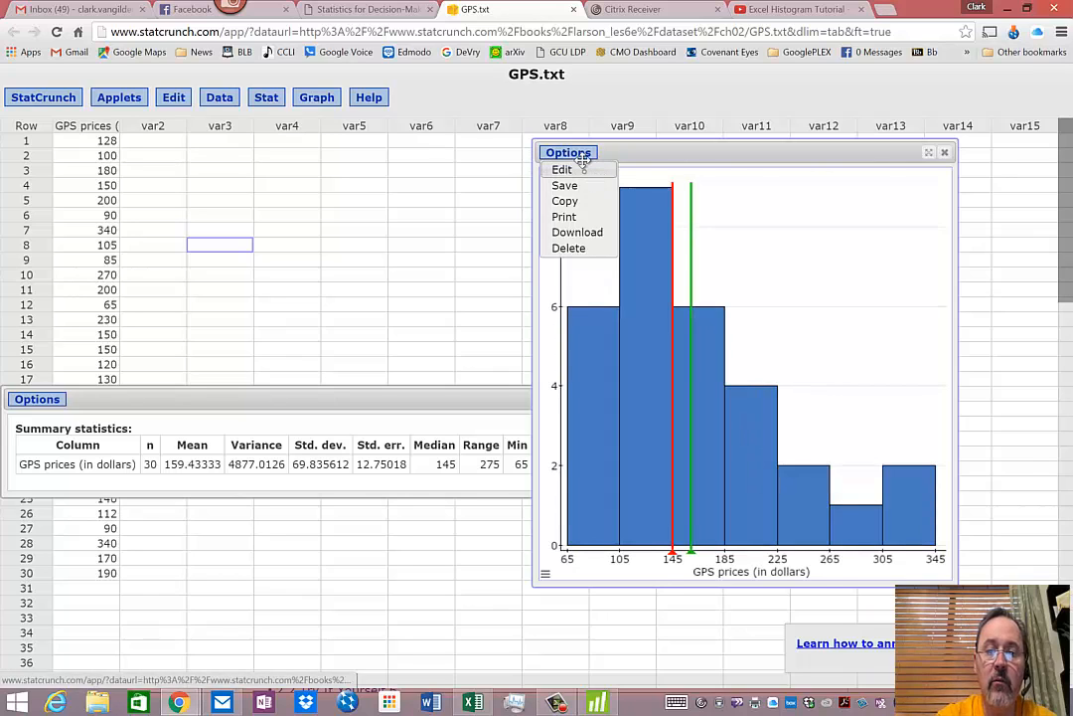
{"action": "left_click", "coordinate": [593, 178]}
{"action": "left_click", "coordinate": [711, 306]}
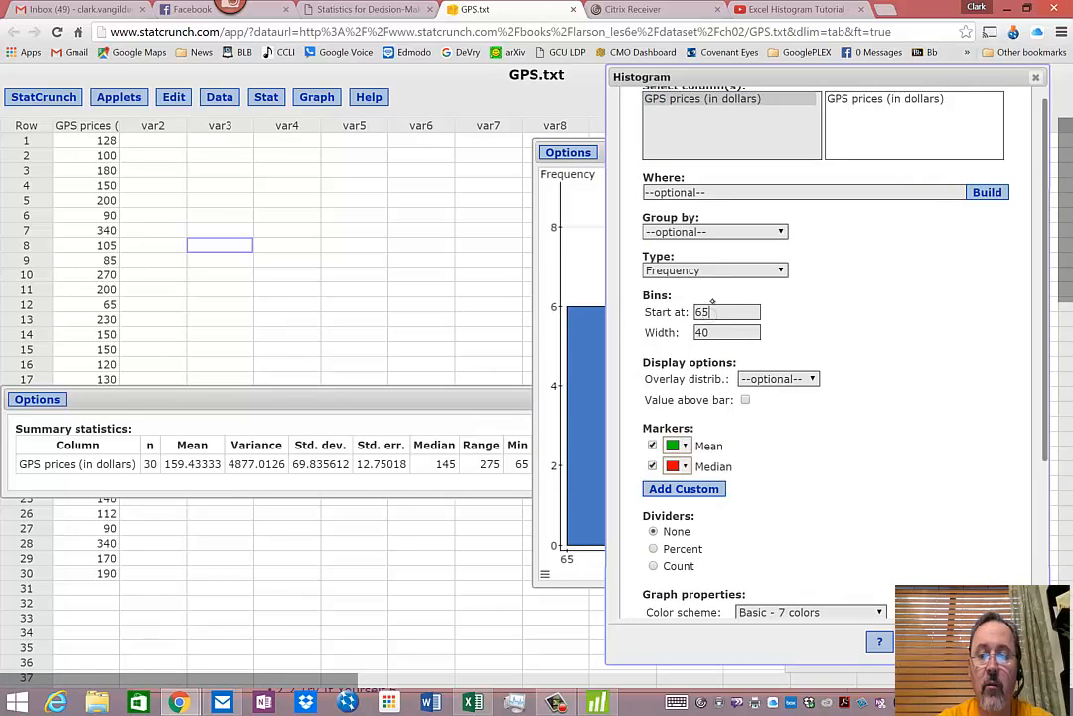
{"action": "left_click", "coordinate": [717, 329]}
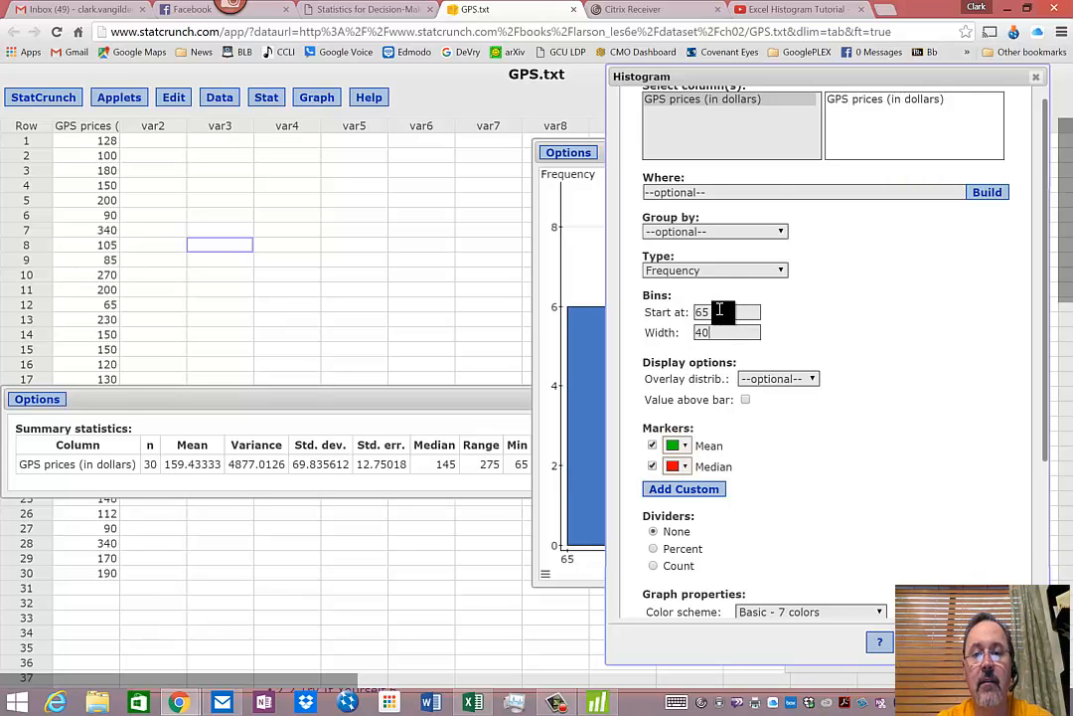
{"action": "left_click", "coordinate": [1002, 642]}
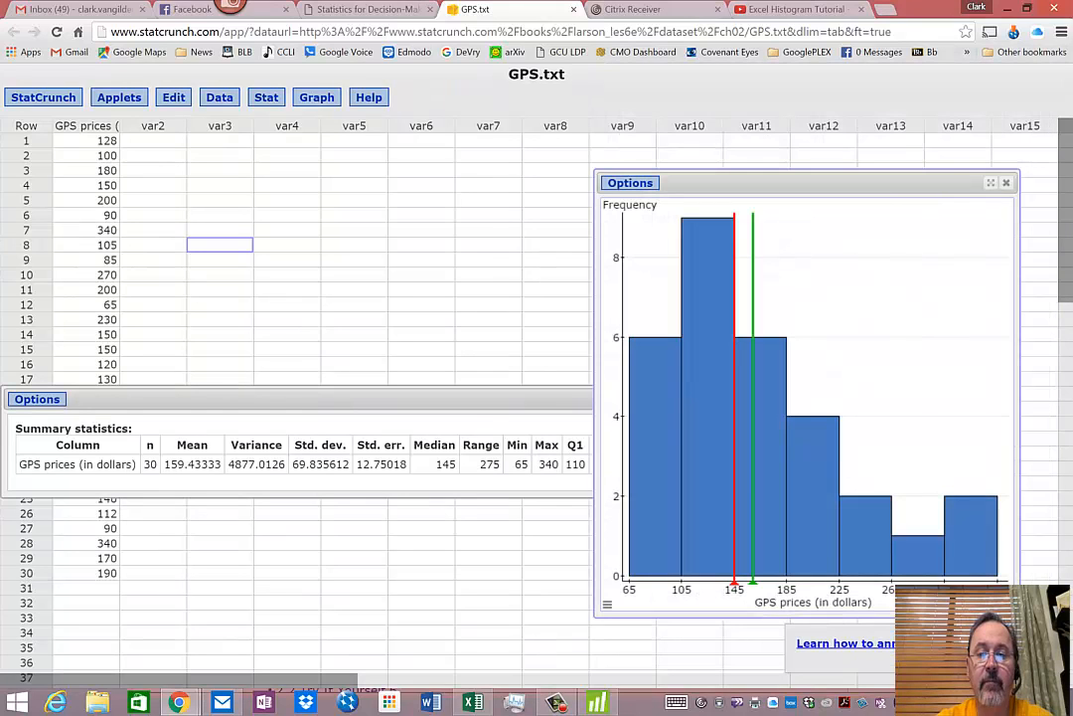
Step: Switch to the blank Excel workbook and paste the copied GPS prices data starting in cell A1
{"action": "key", "text": "alt+Tab"}
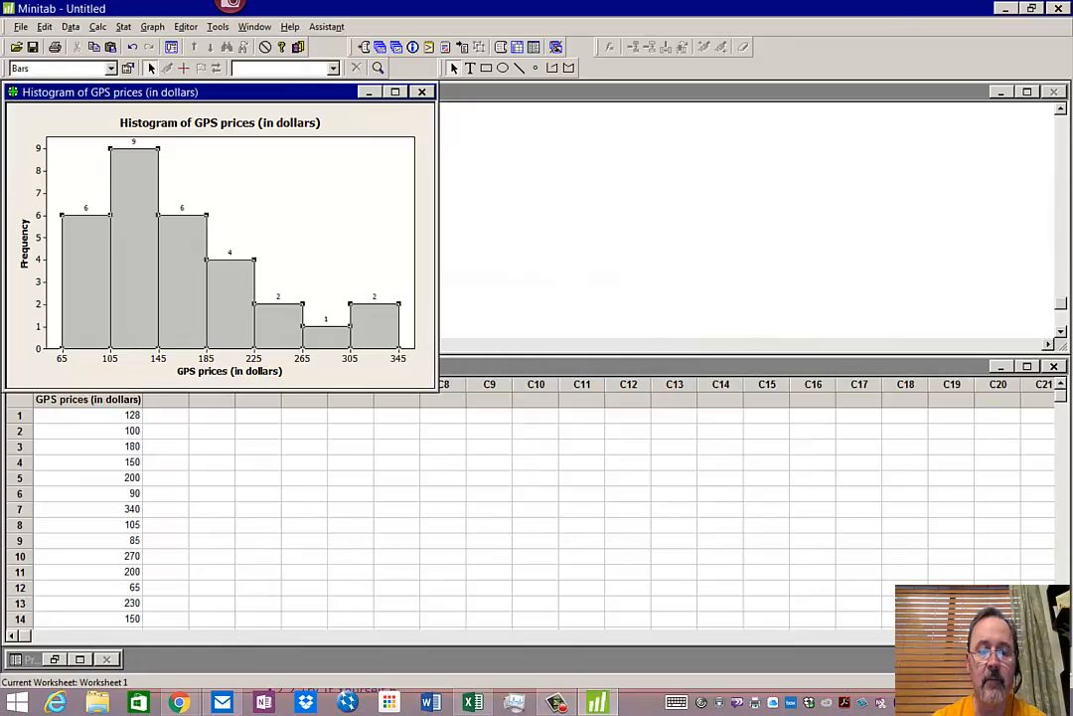
{"action": "key", "text": "alt+Tab"}
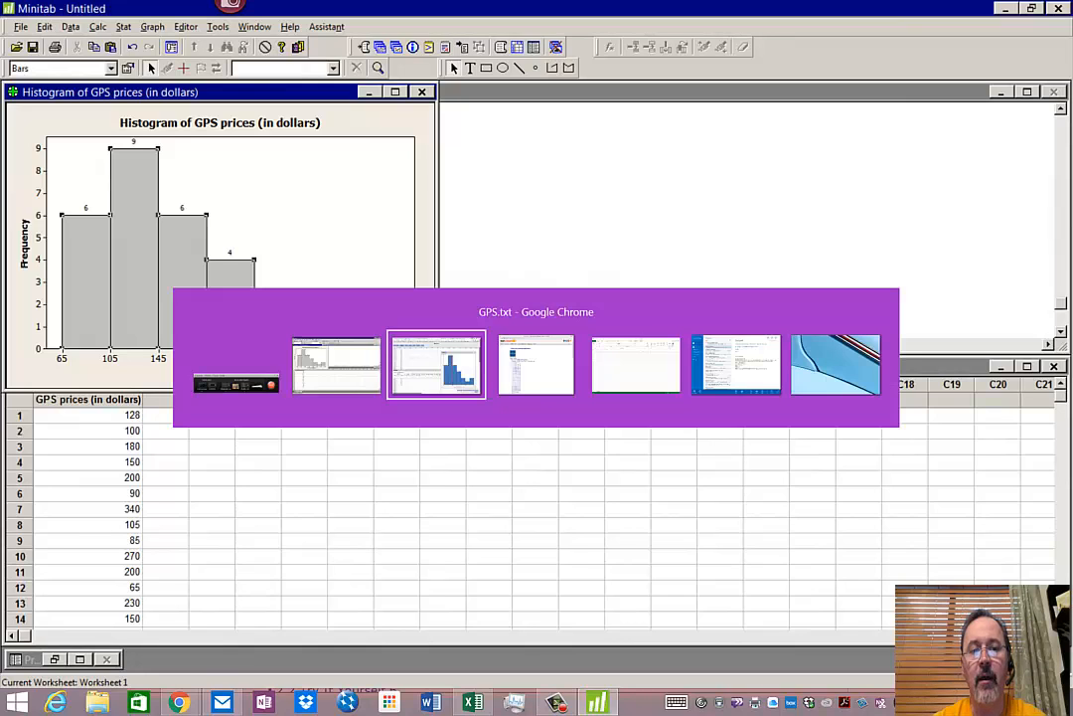
{"action": "key", "text": "alt+Tab"}
{"action": "key", "text": "alt+Tab"}
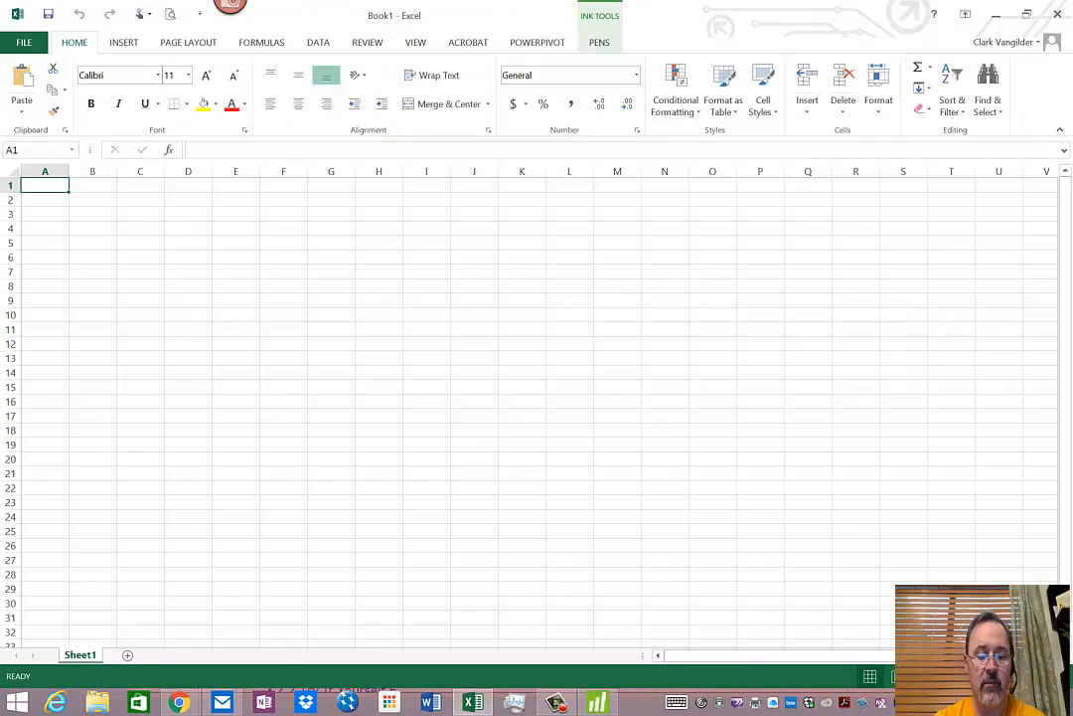
{"action": "key", "text": "ctrl+v"}
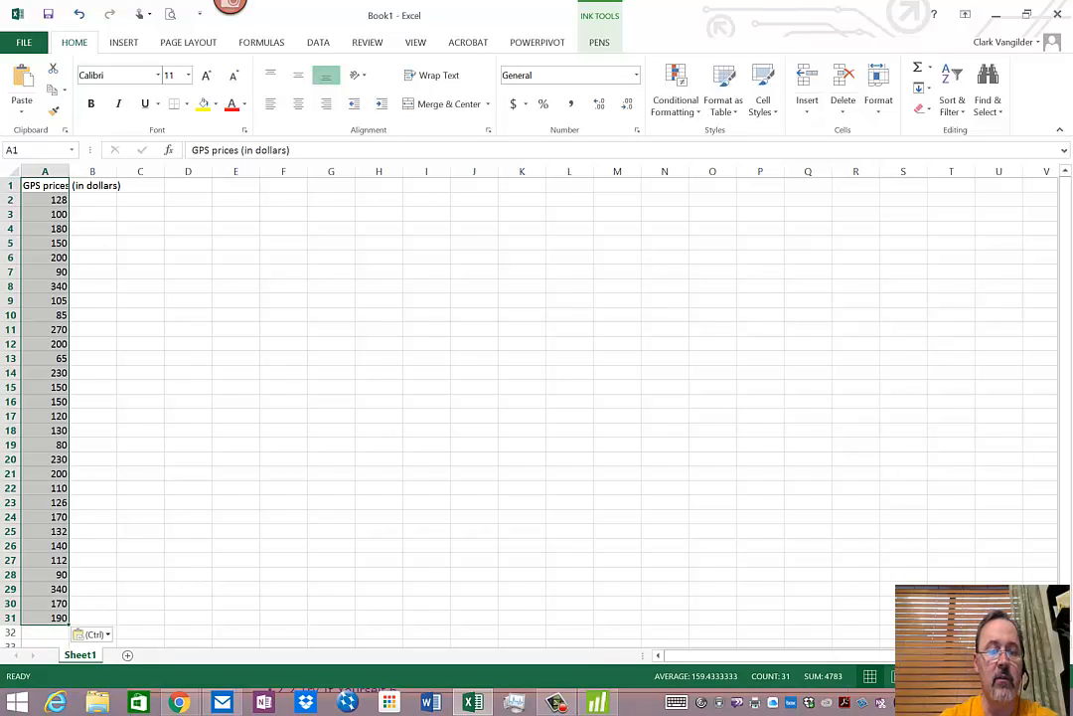
{"action": "left_click", "coordinate": [46, 199]}
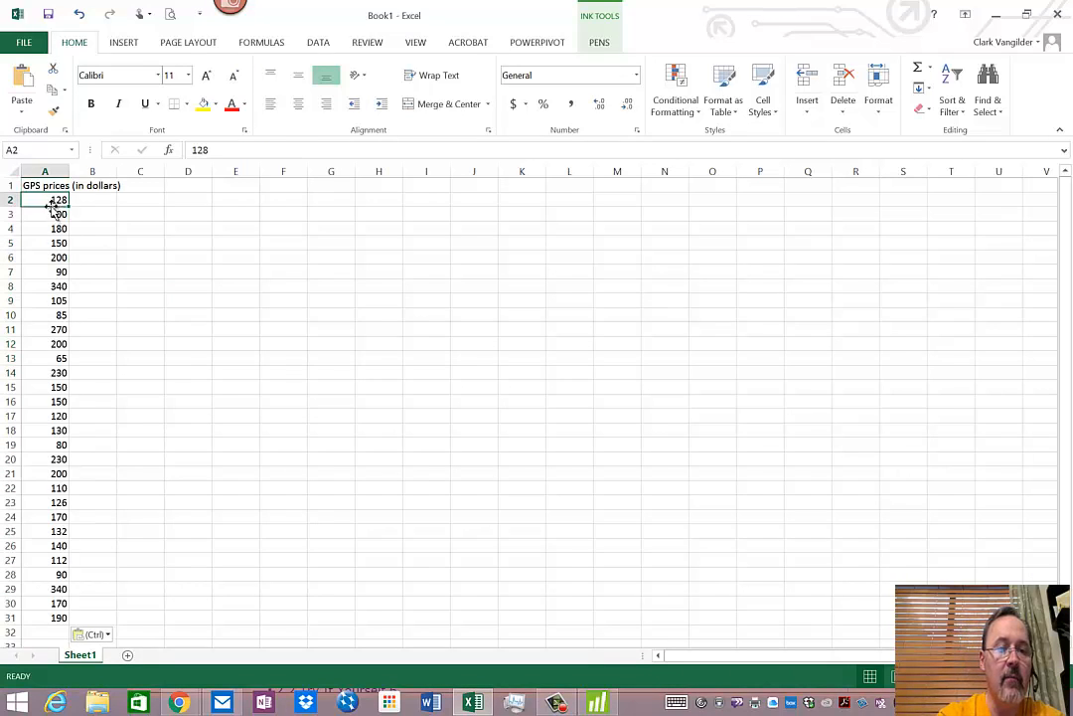
{"action": "left_click_drag", "start_coordinate": [46, 205], "coordinate": [46, 535]}
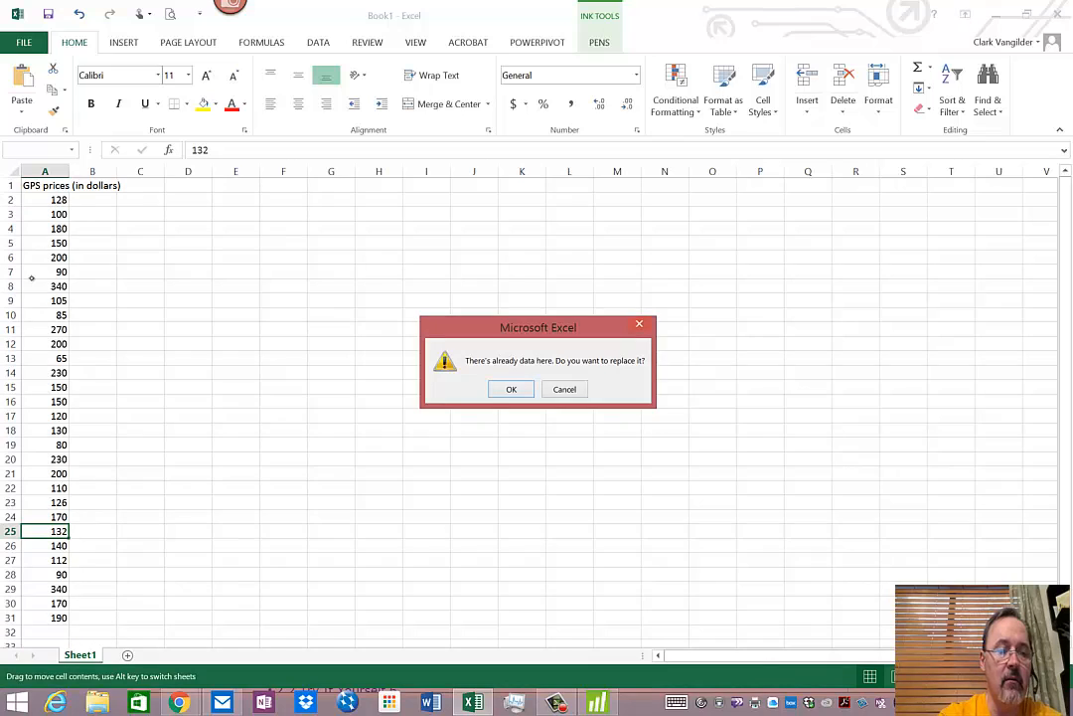
{"action": "left_click", "coordinate": [558, 388]}
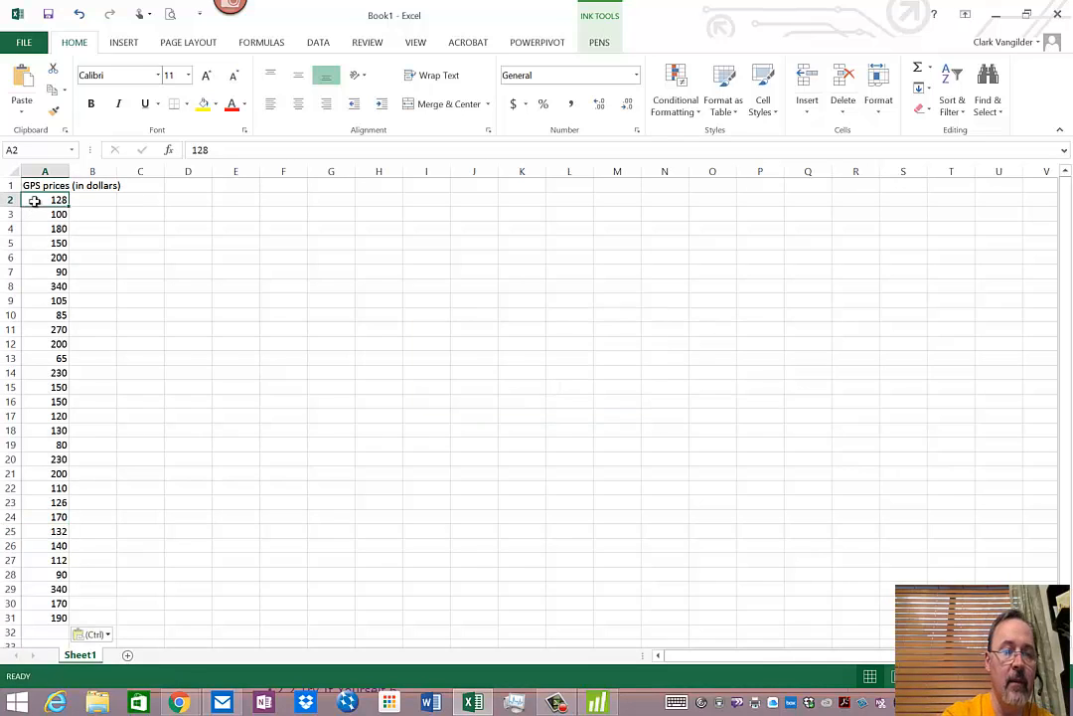
Step: Name the price values in A2:A31 "data" and fit column A's width to its contents
{"action": "left_click_drag", "start_coordinate": [54, 225], "coordinate": [48, 618]}
{"action": "left_click", "coordinate": [22, 150]}
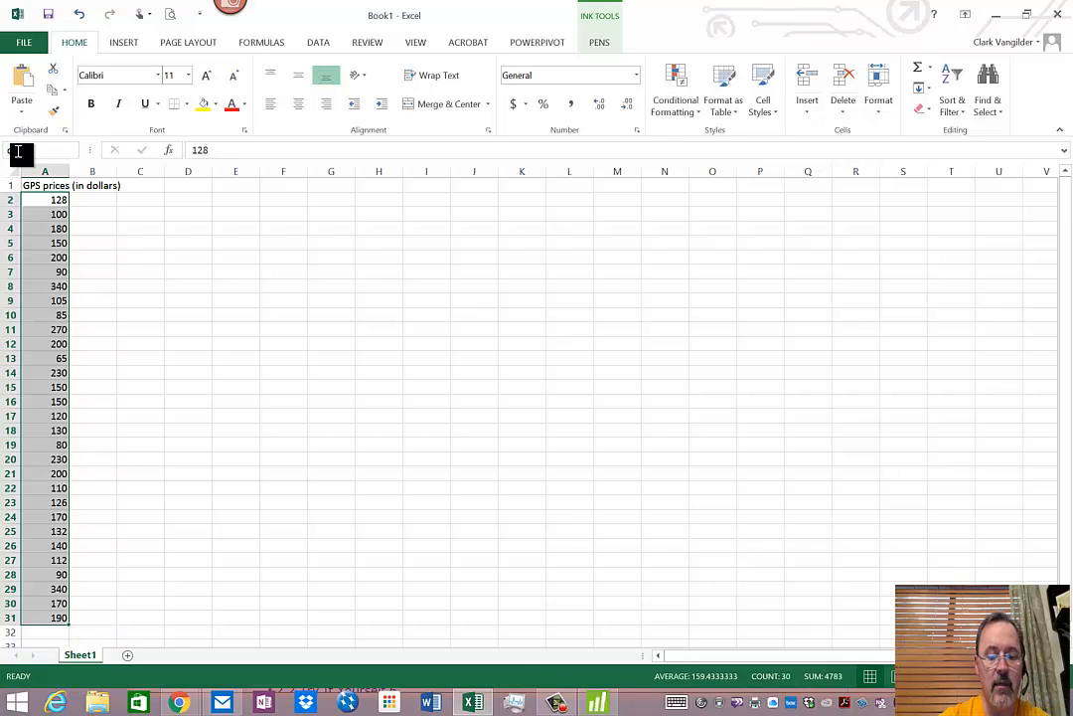
{"action": "type", "text": "data"}
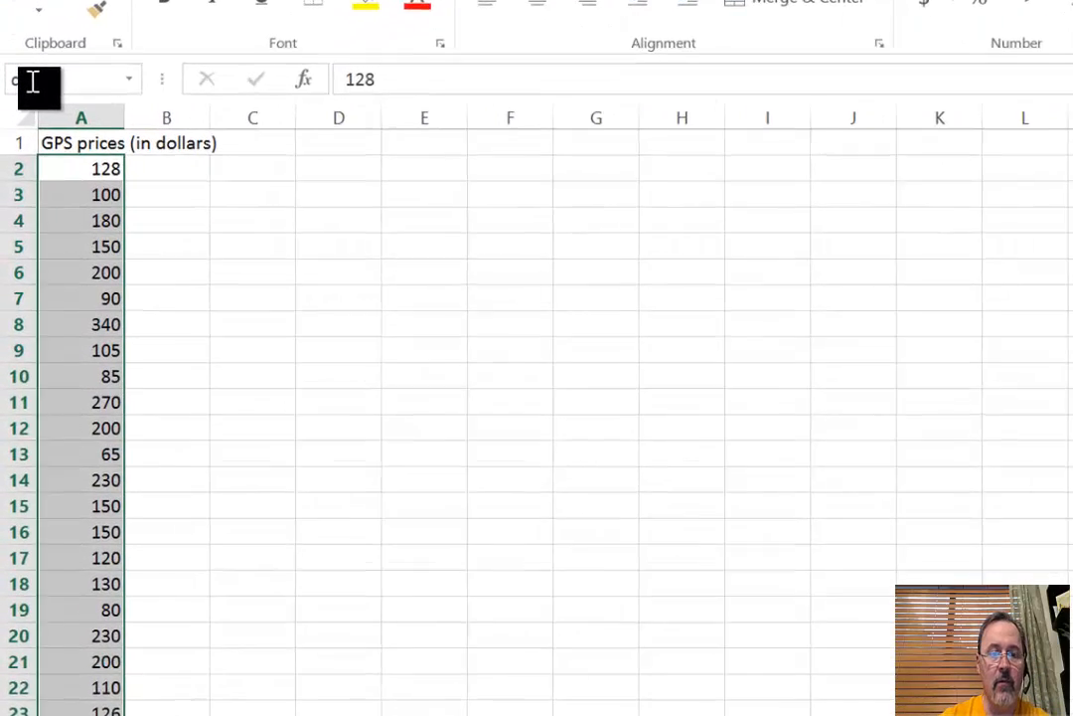
{"action": "key", "text": "Return"}
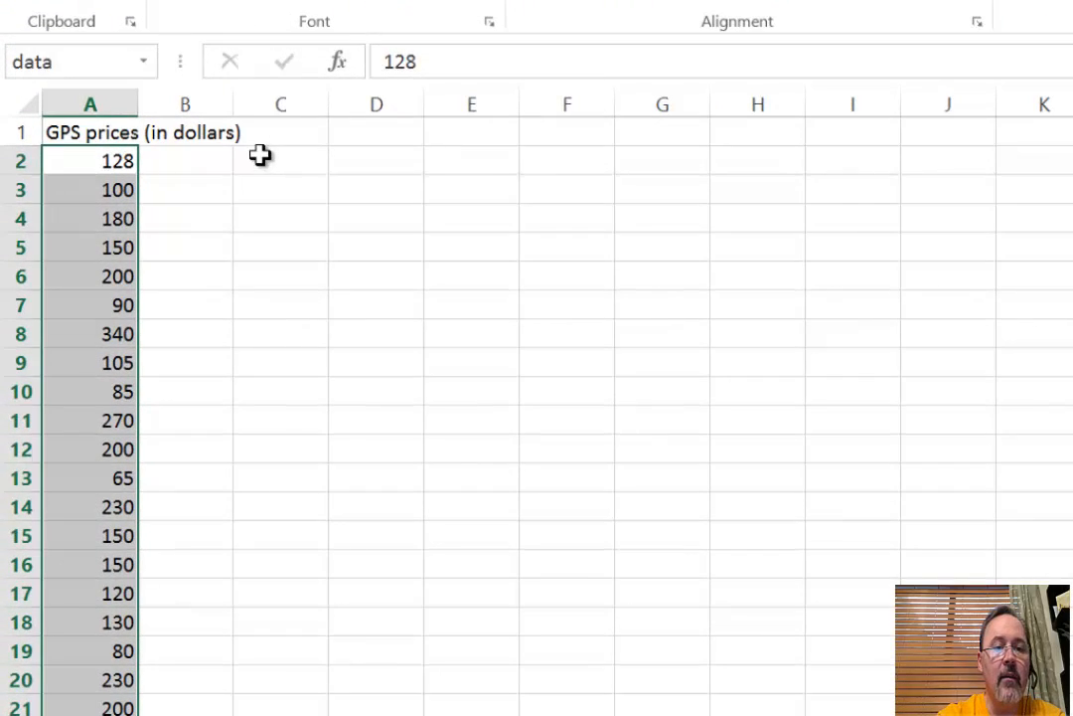
{"action": "double_click", "coordinate": [137, 94]}
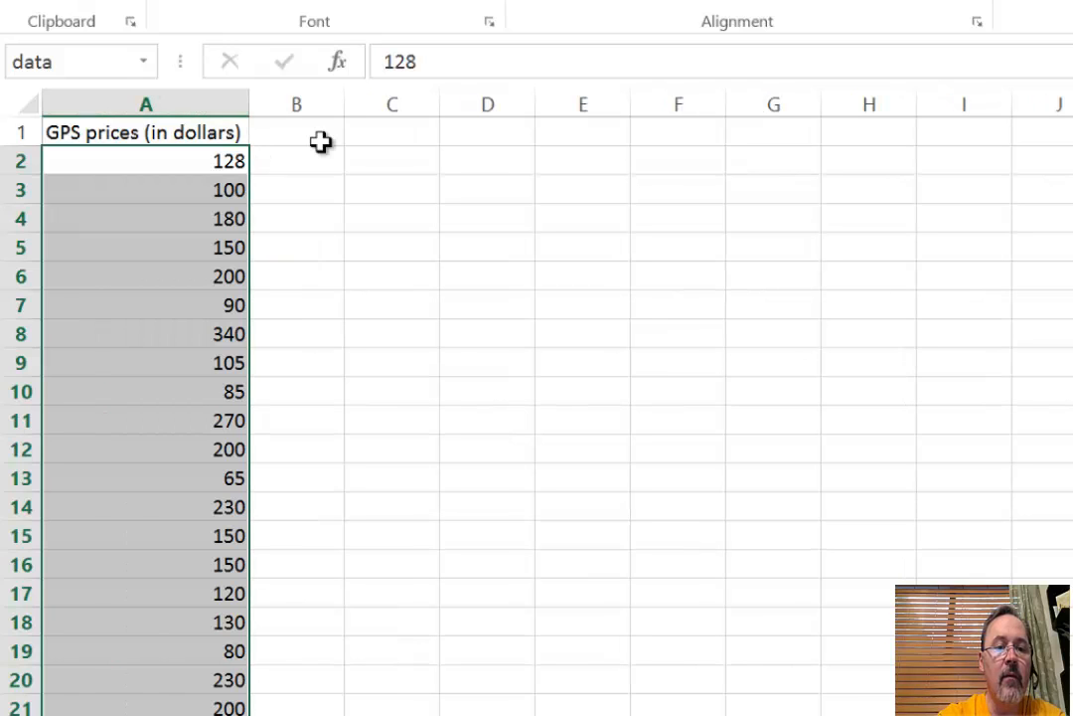
Step: Enter the heading "Bins" in B1 with the bin values 65 in B2 and 105 in B3
{"action": "left_click", "coordinate": [299, 124]}
{"action": "type", "text": "Bins"}
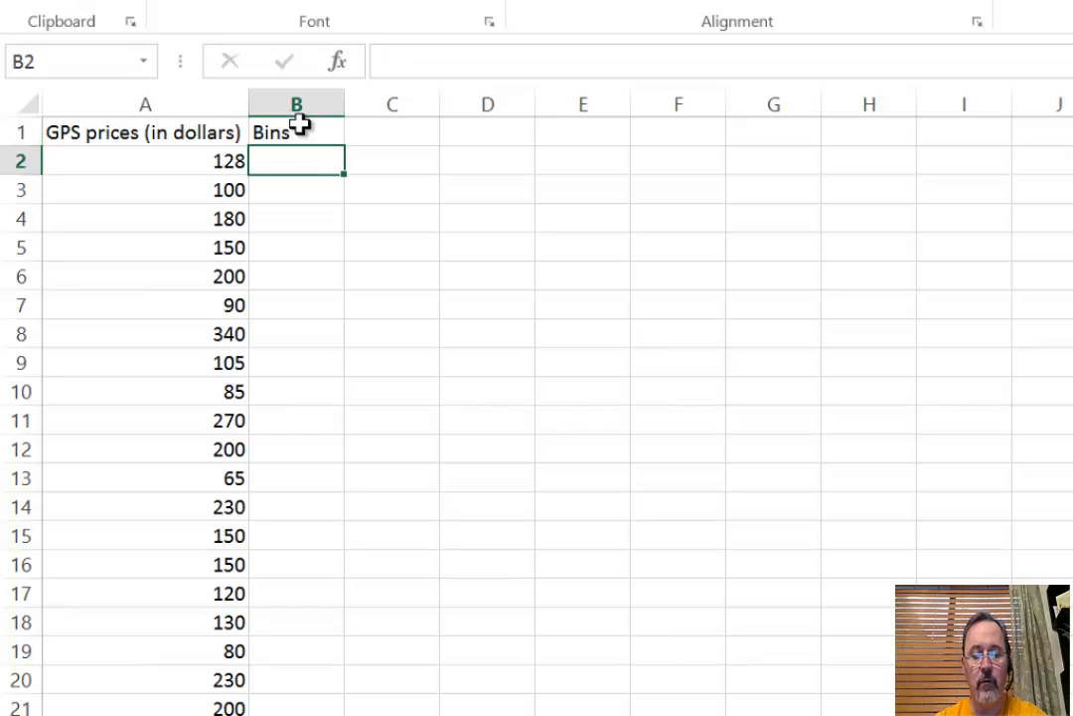
{"action": "type", "text": "65"}
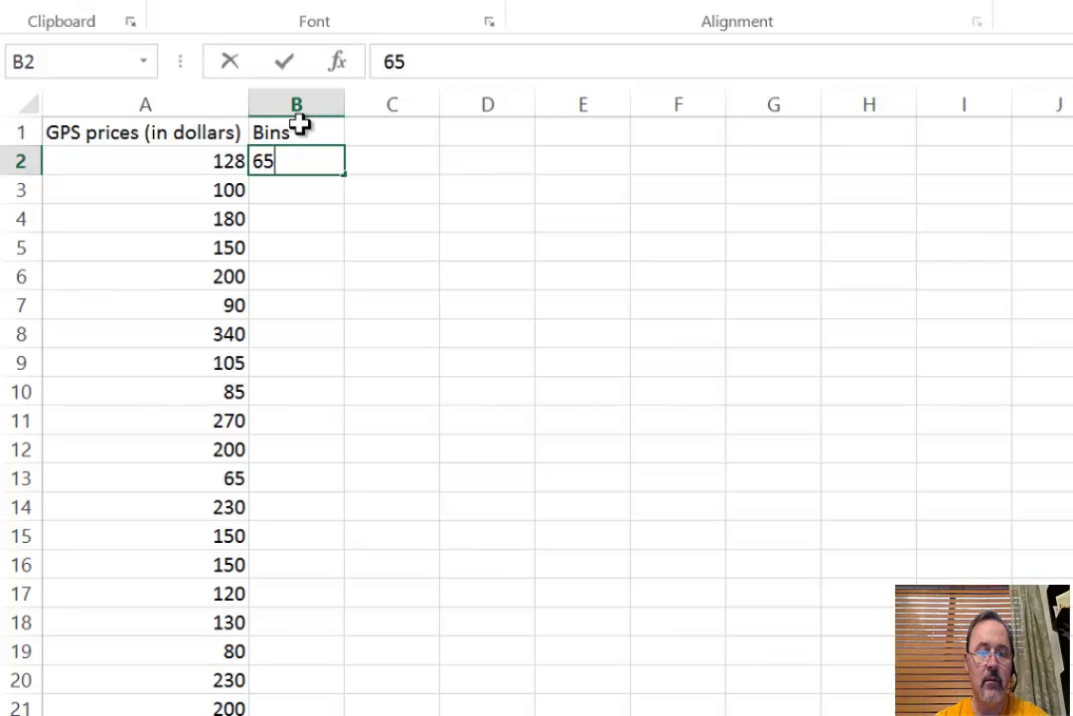
{"action": "key", "text": "Return"}
{"action": "type", "text": "105"}
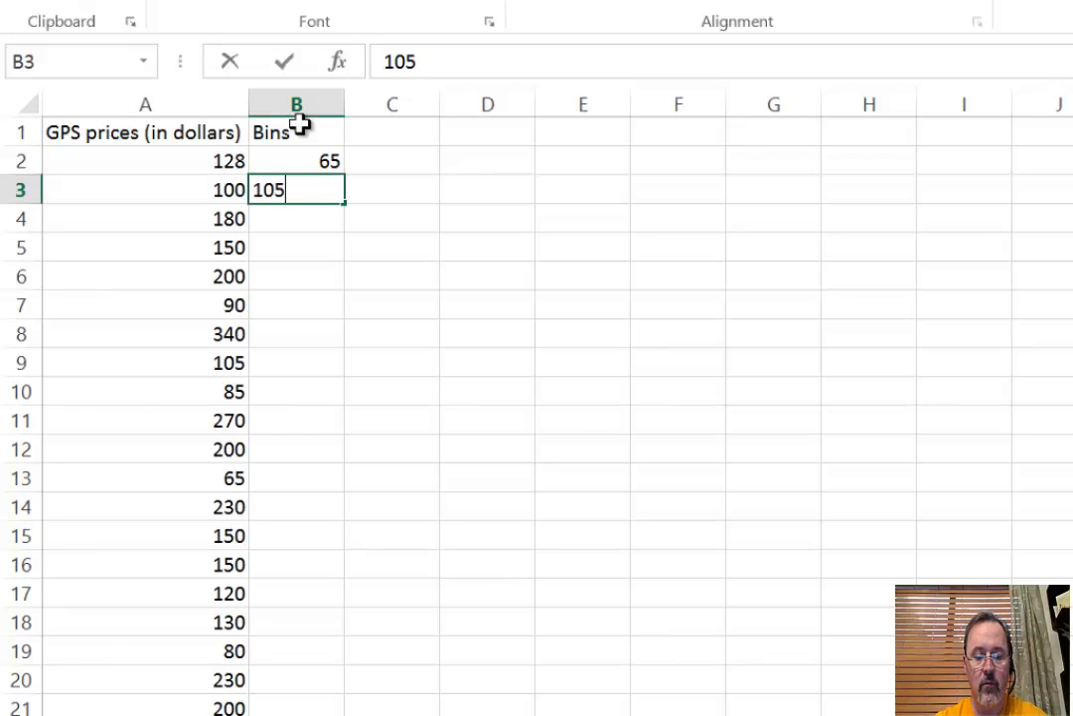
{"action": "key", "text": "Return"}
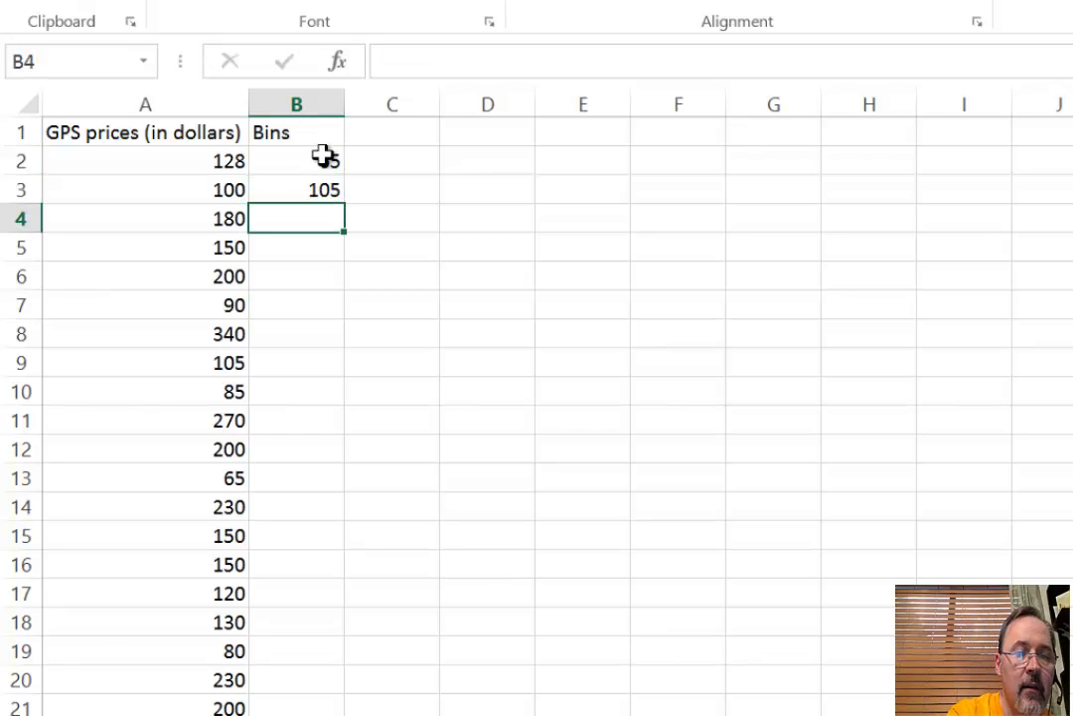
Step: Extend the bins from B2:B3 down to 345 in B9 in steps of 40, and clear B9 so the list ends at 305
{"action": "left_click_drag", "start_coordinate": [323, 159], "coordinate": [332, 364]}
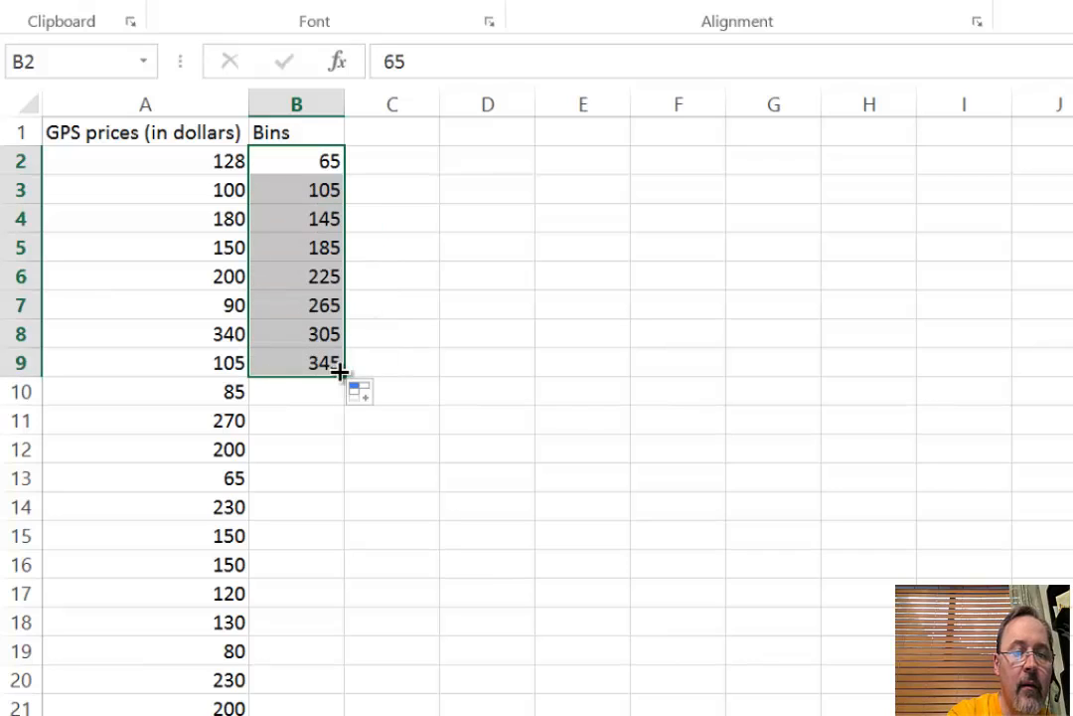
{"action": "left_click", "coordinate": [312, 359]}
{"action": "key", "text": "Delete"}
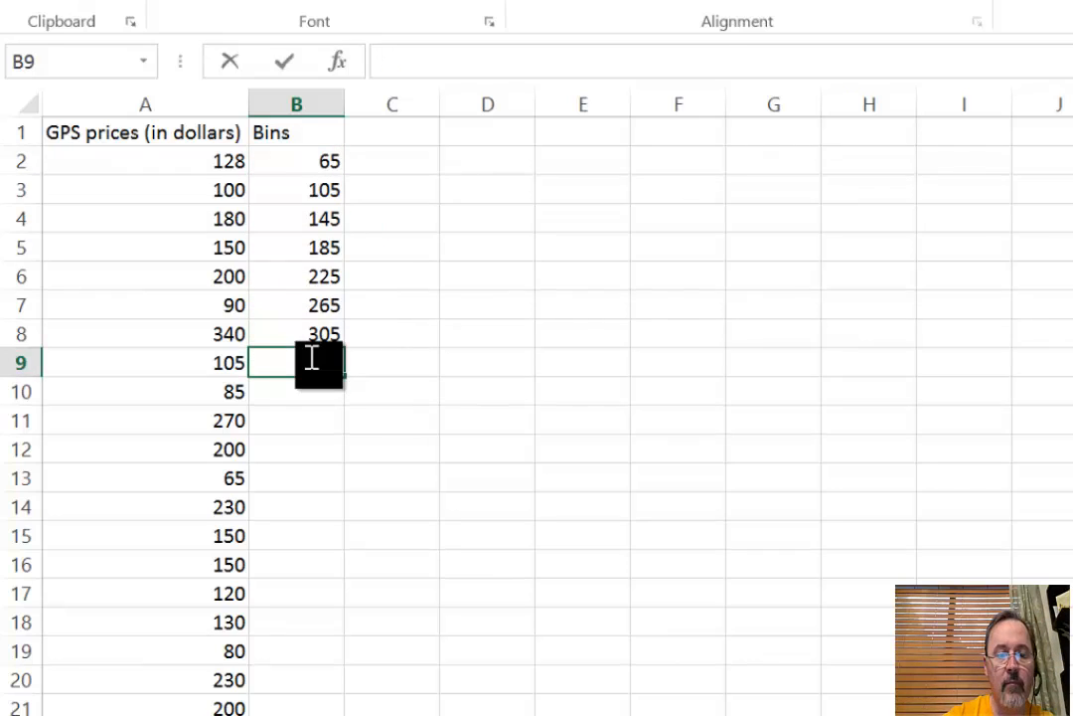
{"action": "key", "text": "Return"}
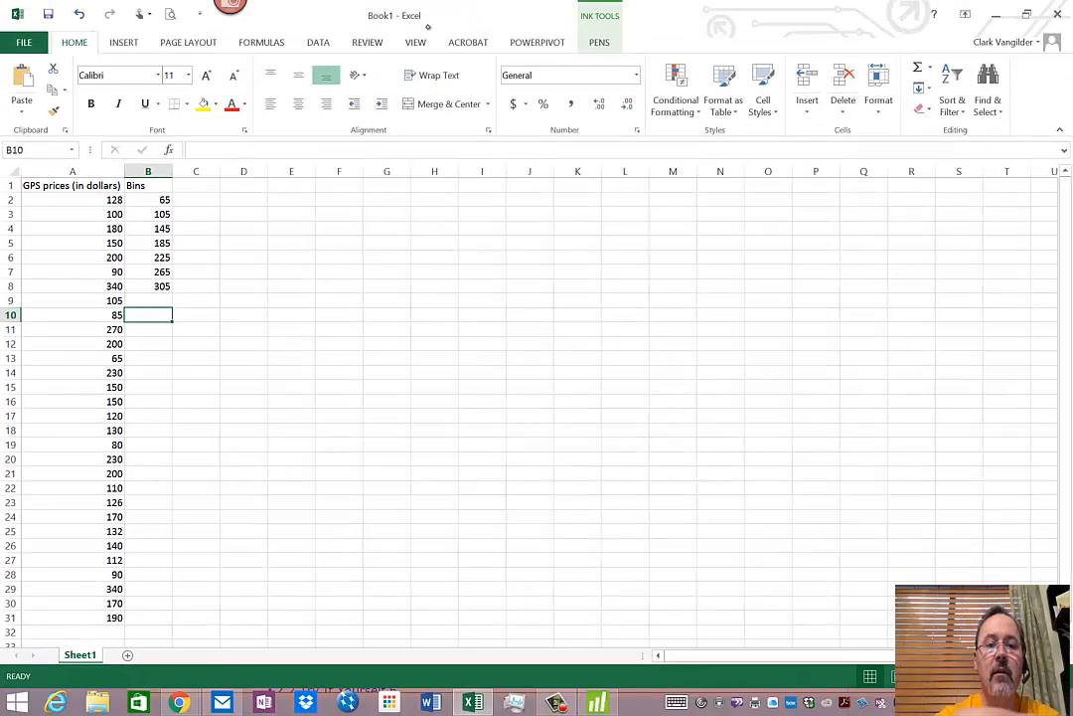
Step: Start the Histogram analysis tool with the named range "data" as input range and B2:B8 as bin range
{"action": "left_click", "coordinate": [319, 40]}
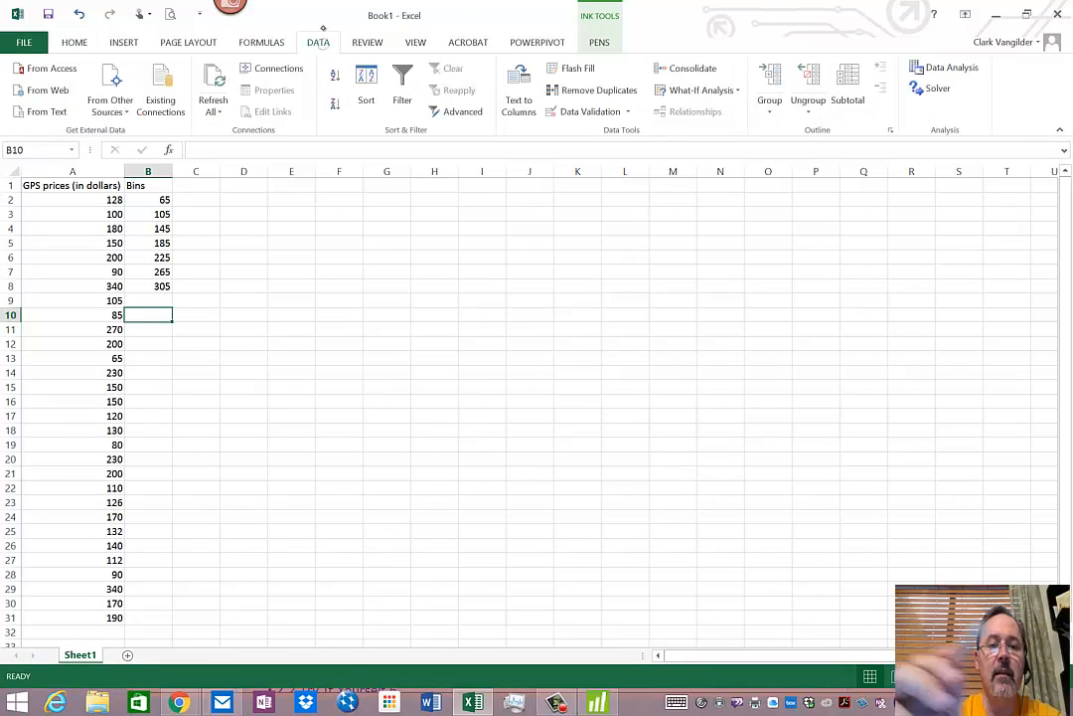
{"action": "left_click", "coordinate": [951, 68]}
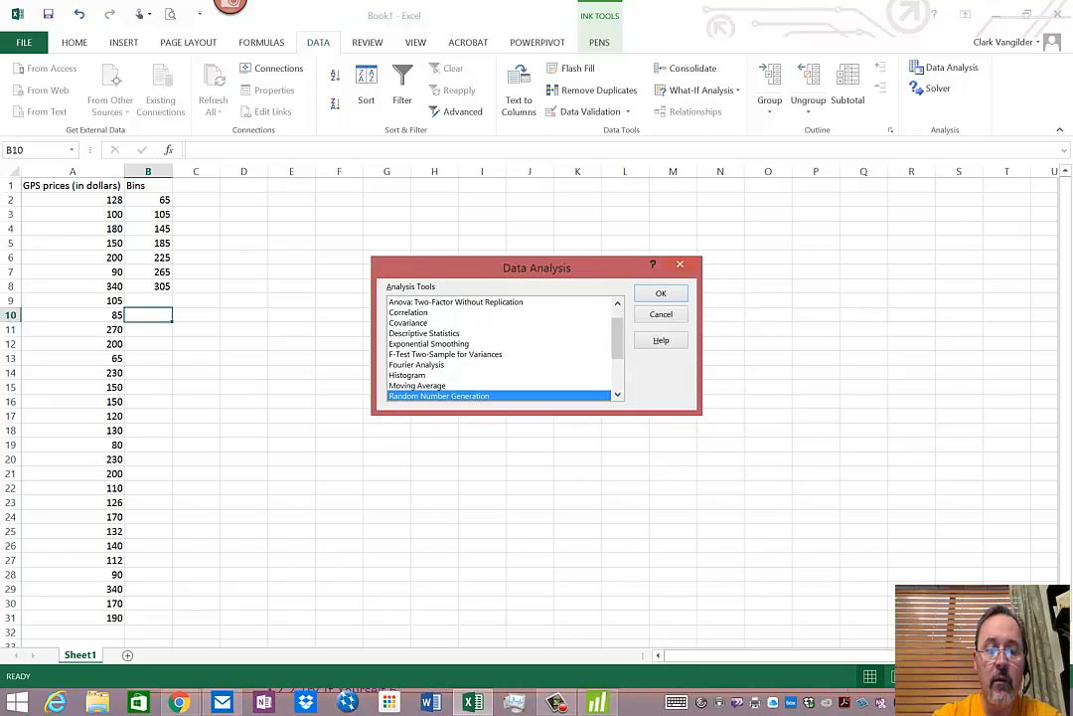
{"action": "left_click", "coordinate": [408, 374]}
{"action": "left_click", "coordinate": [661, 294]}
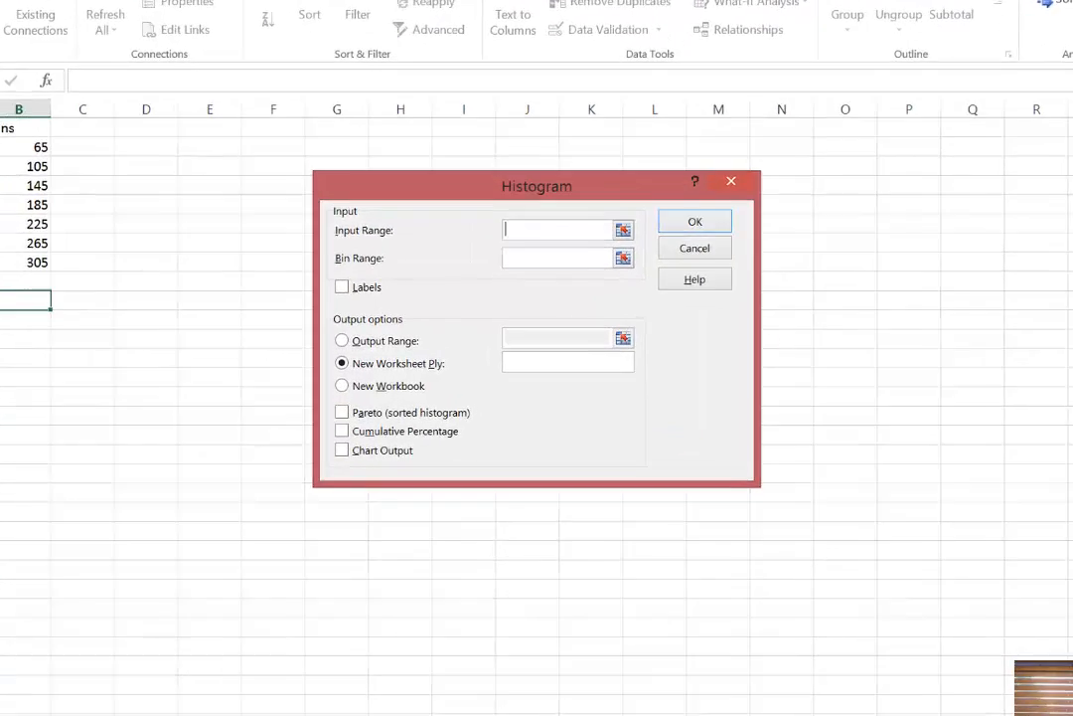
{"action": "type", "text": "data"}
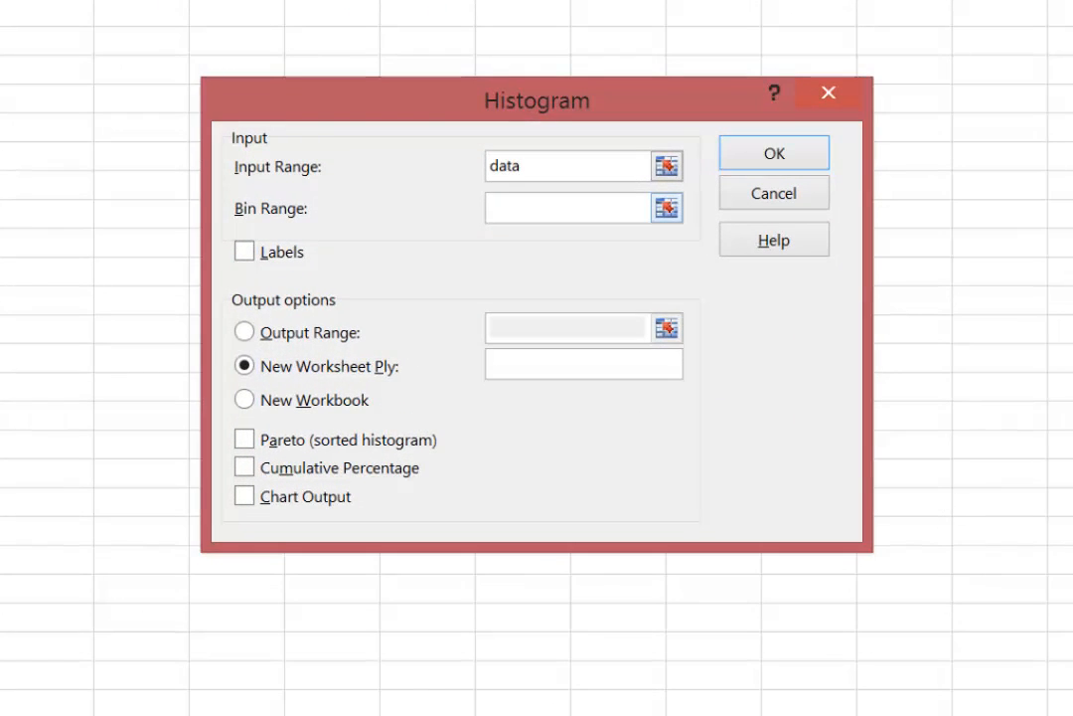
{"action": "left_click", "coordinate": [667, 206]}
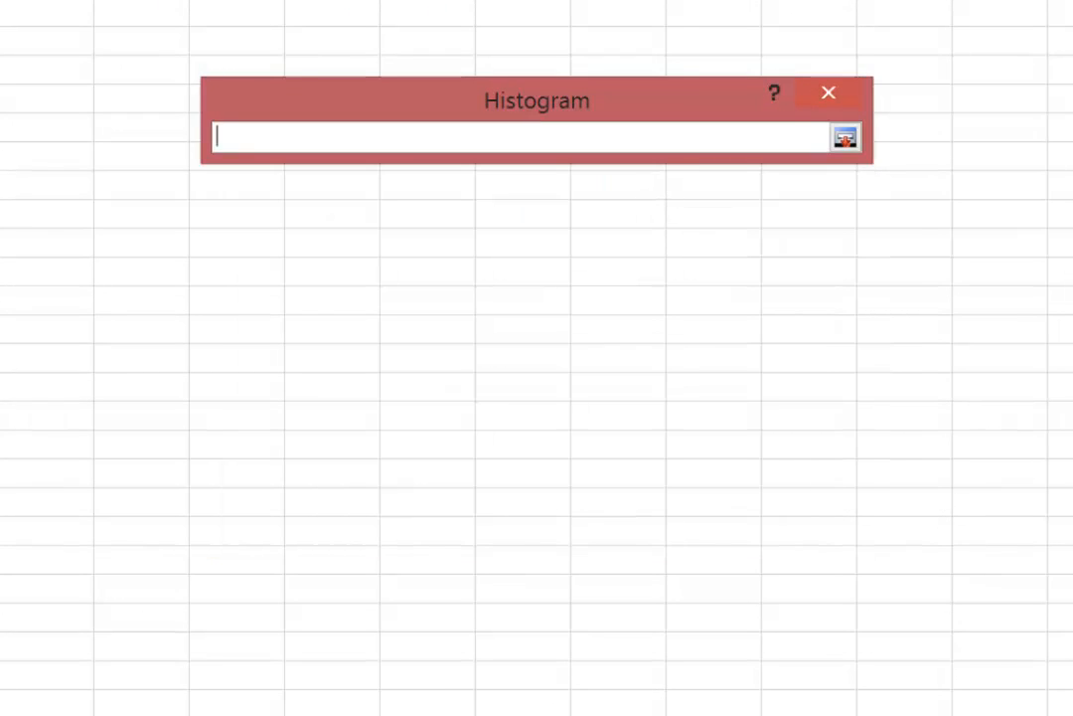
{"action": "left_click_drag", "start_coordinate": [2, 41], "coordinate": [2, 213]}
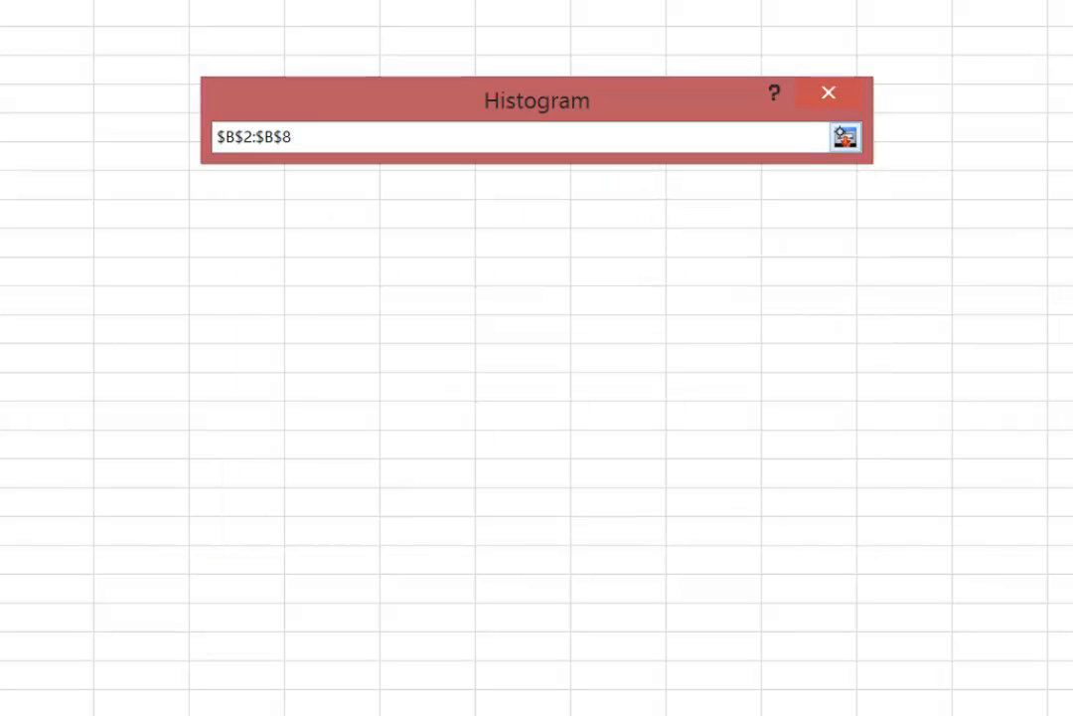
{"action": "left_click", "coordinate": [845, 138]}
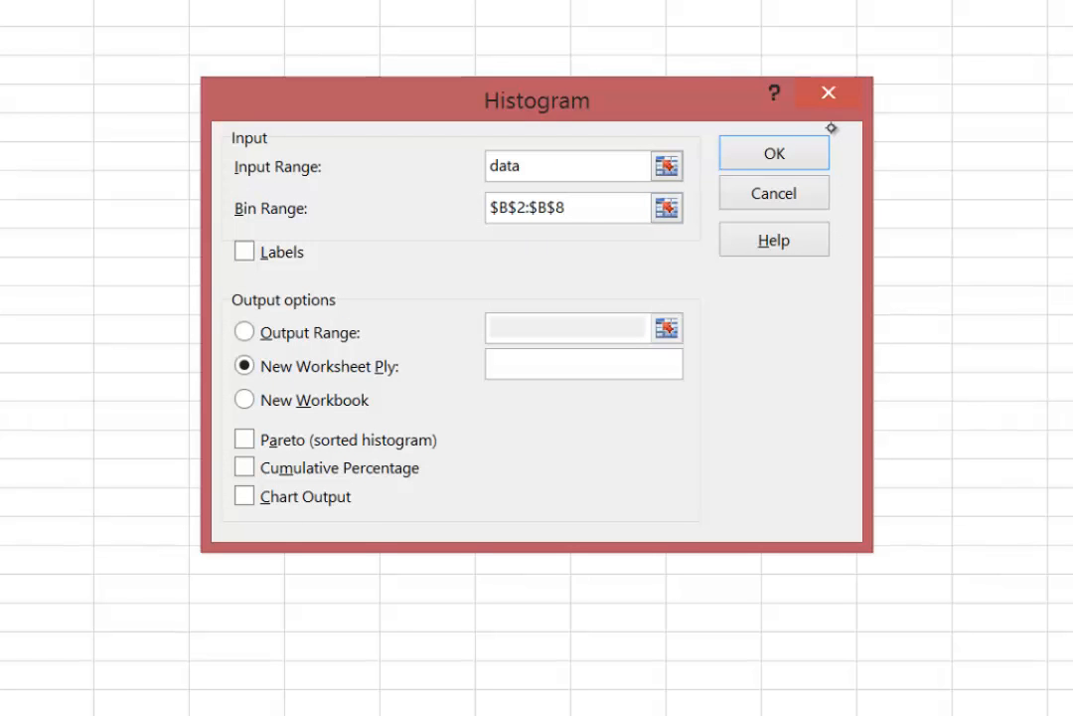
Step: Generate the histogram at output range D1 with Pareto (sorted histogram) and Chart Output enabled
{"action": "left_click", "coordinate": [268, 332]}
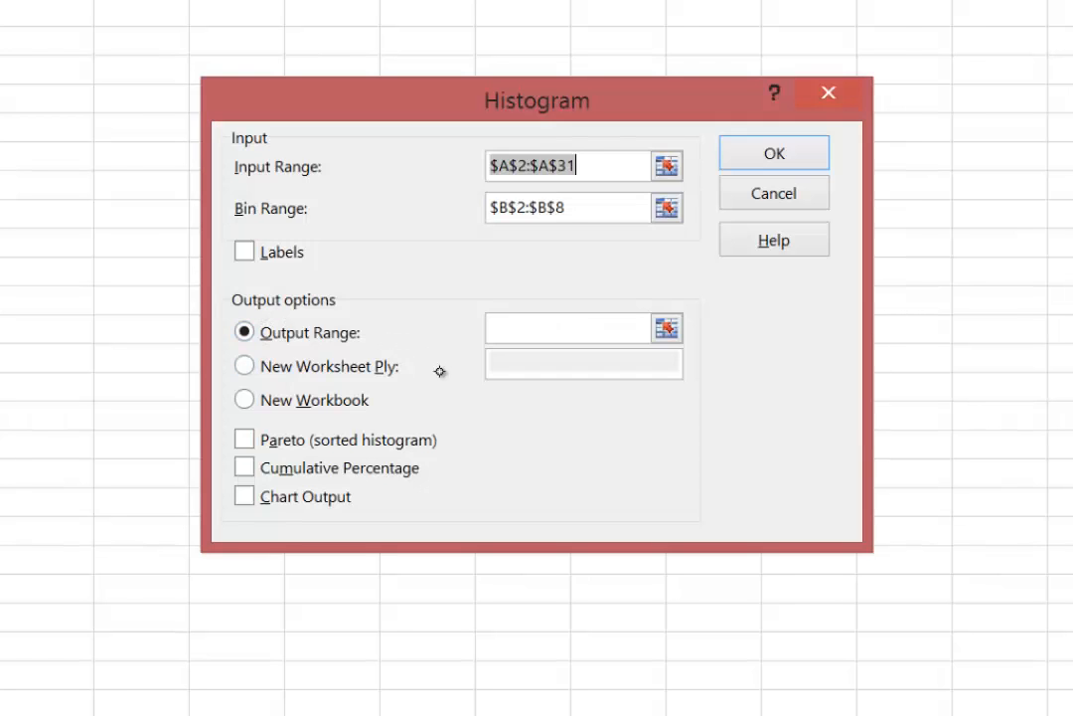
{"action": "left_click", "coordinate": [666, 328]}
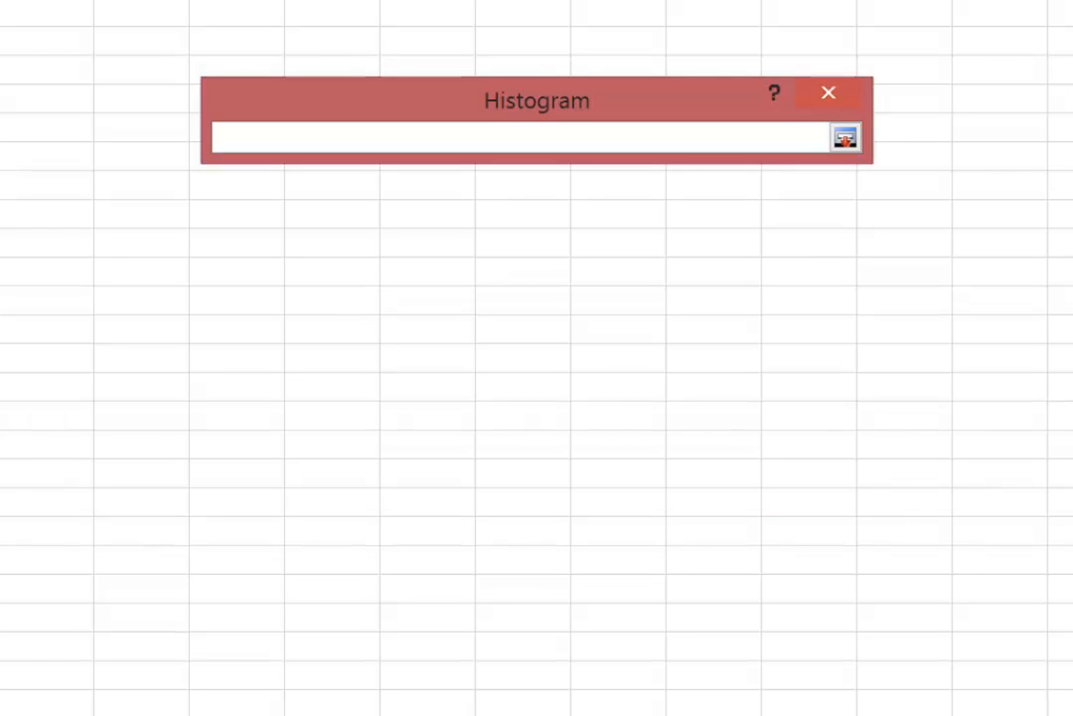
{"action": "left_click", "coordinate": [153, 123]}
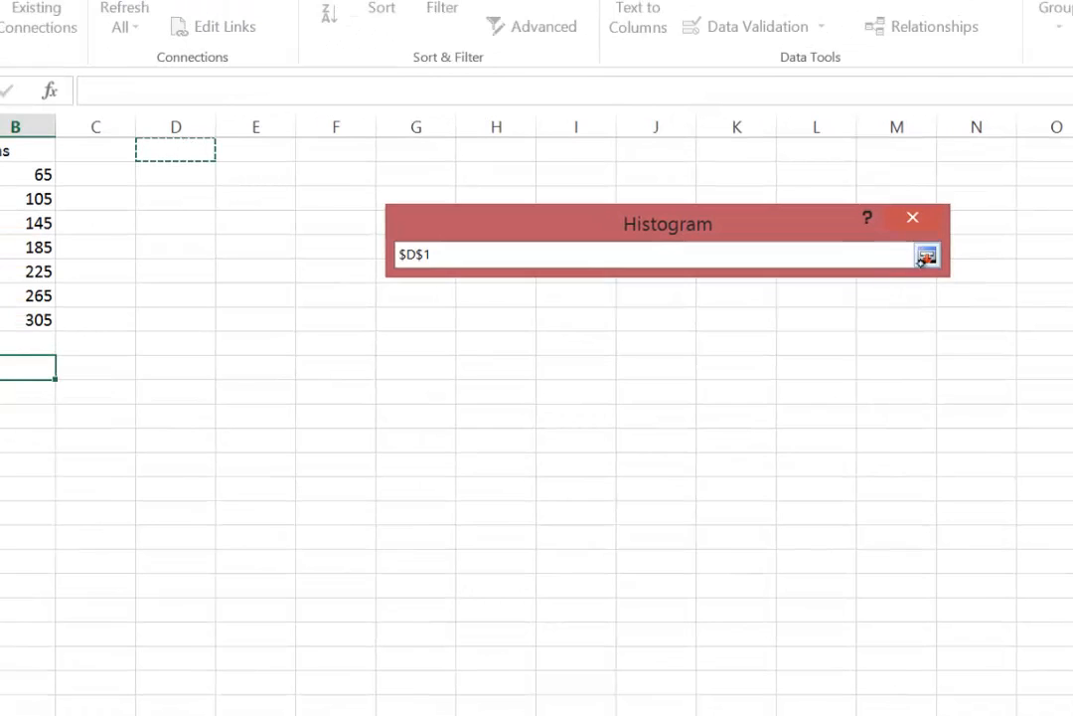
{"action": "left_click", "coordinate": [925, 256]}
{"action": "left_click", "coordinate": [439, 560]}
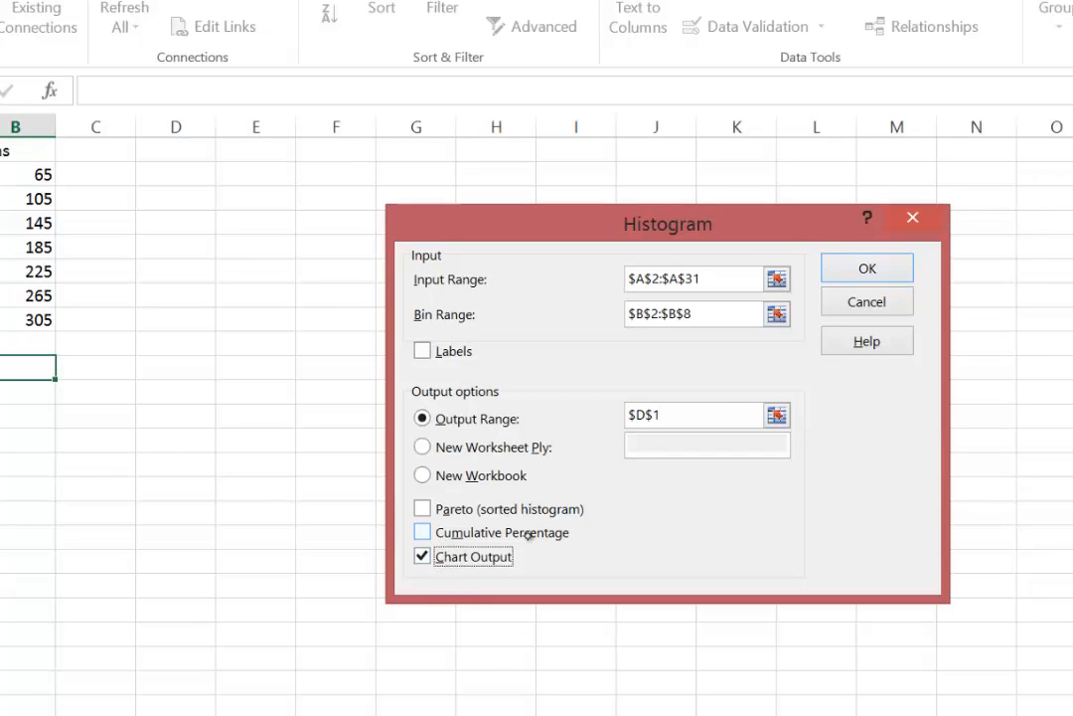
{"action": "left_click", "coordinate": [507, 511]}
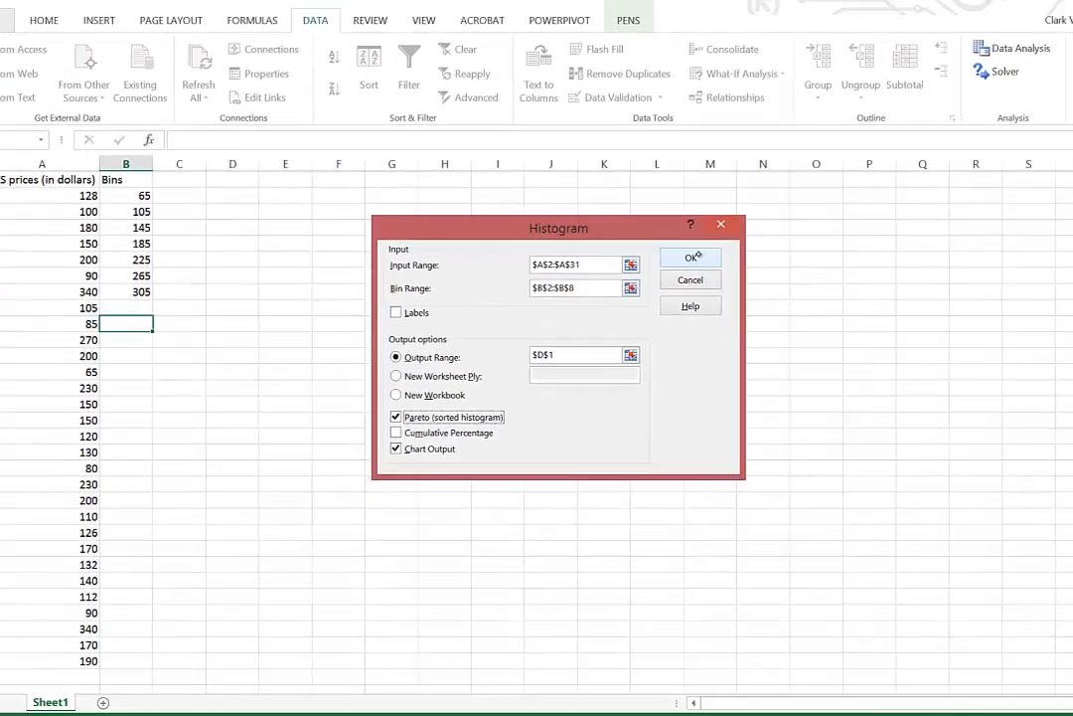
{"action": "left_click", "coordinate": [801, 260]}
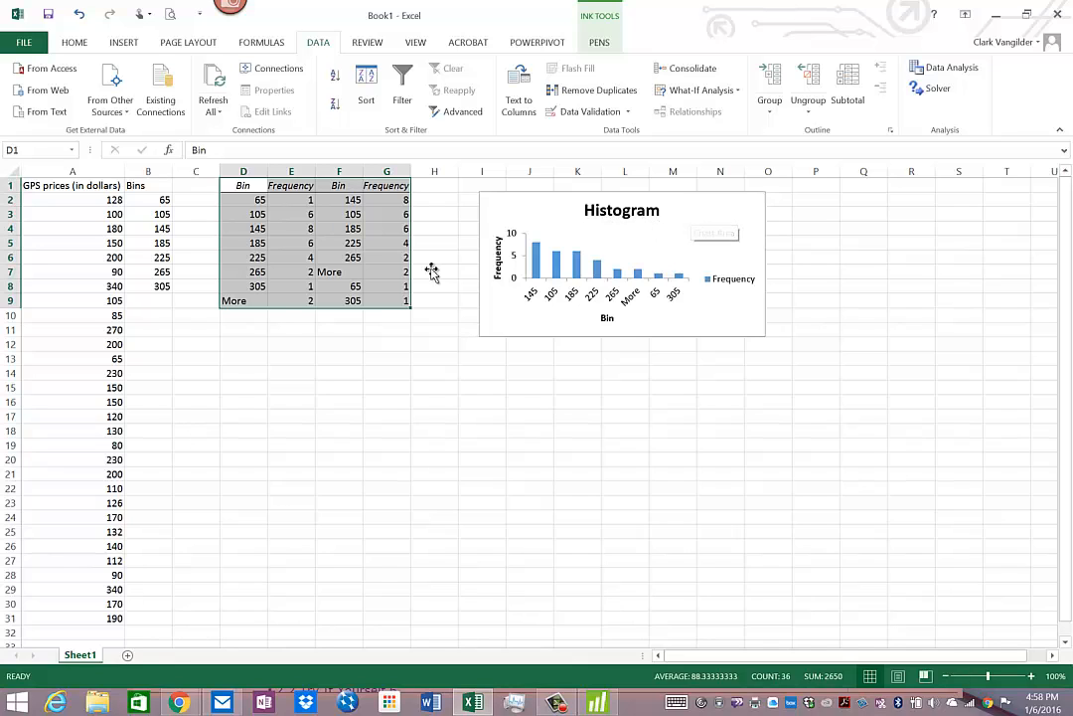
Step: Examine the unsorted frequency table in D1:E9 and the Pareto-sorted table in F1:G9
{"action": "left_click", "coordinate": [281, 219]}
{"action": "left_click_drag", "start_coordinate": [239, 185], "coordinate": [282, 309]}
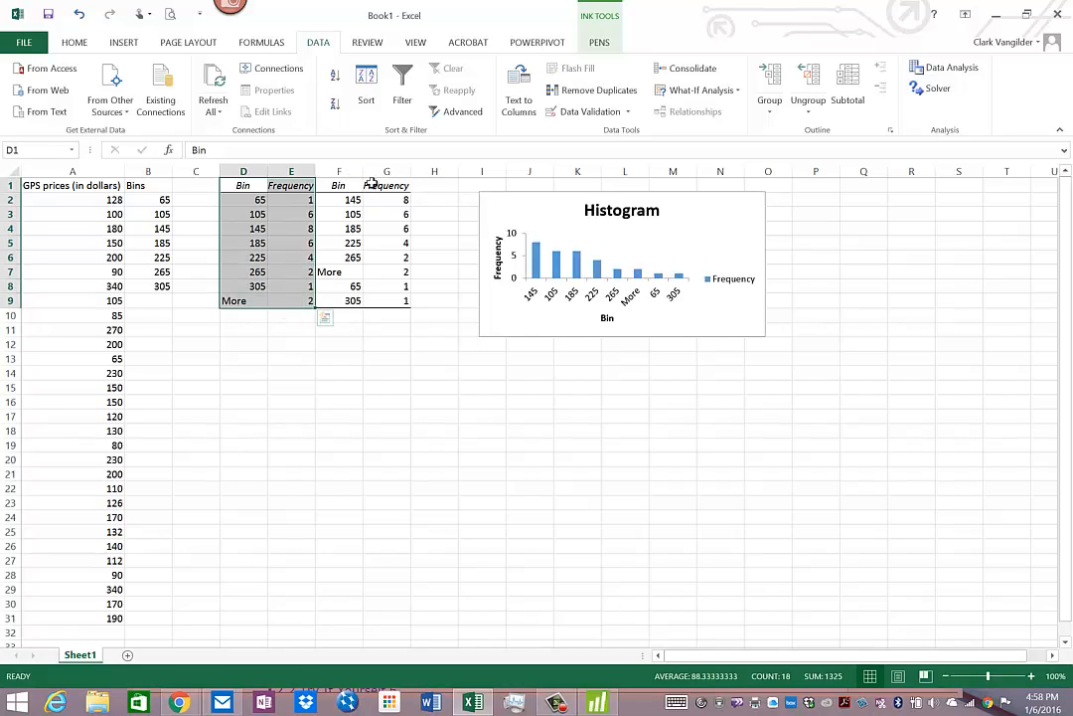
{"action": "left_click_drag", "start_coordinate": [353, 184], "coordinate": [395, 303]}
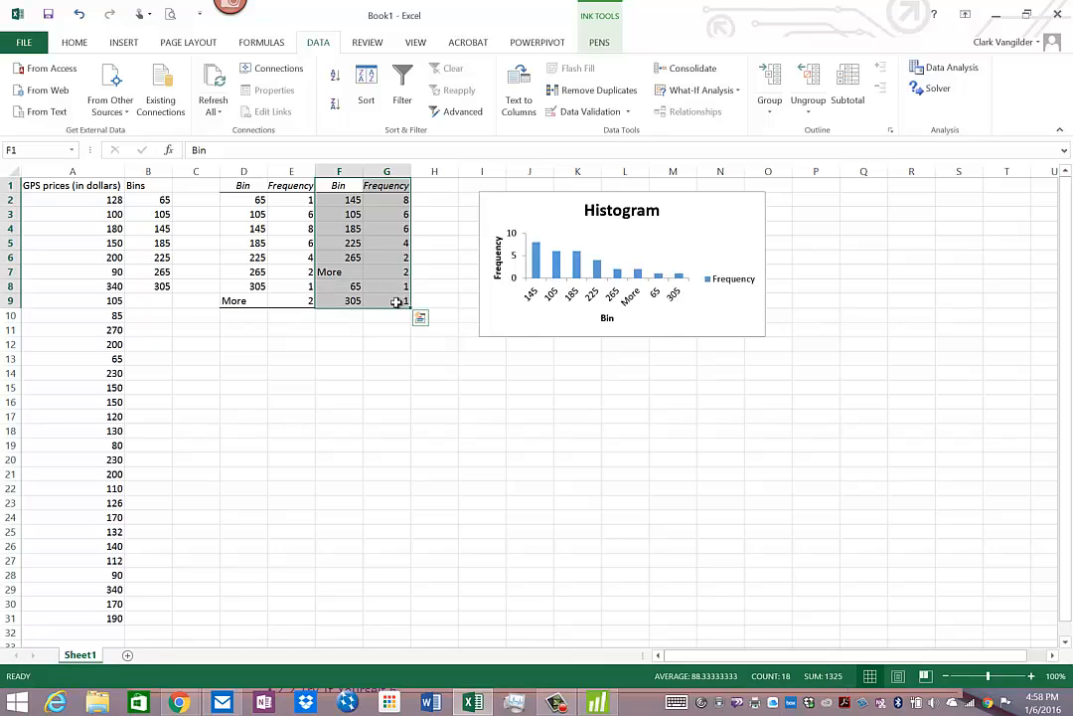
Step: Run the Histogram analysis again without the Pareto option, keeping Chart Output and placing the output at D16
{"action": "left_click", "coordinate": [240, 399]}
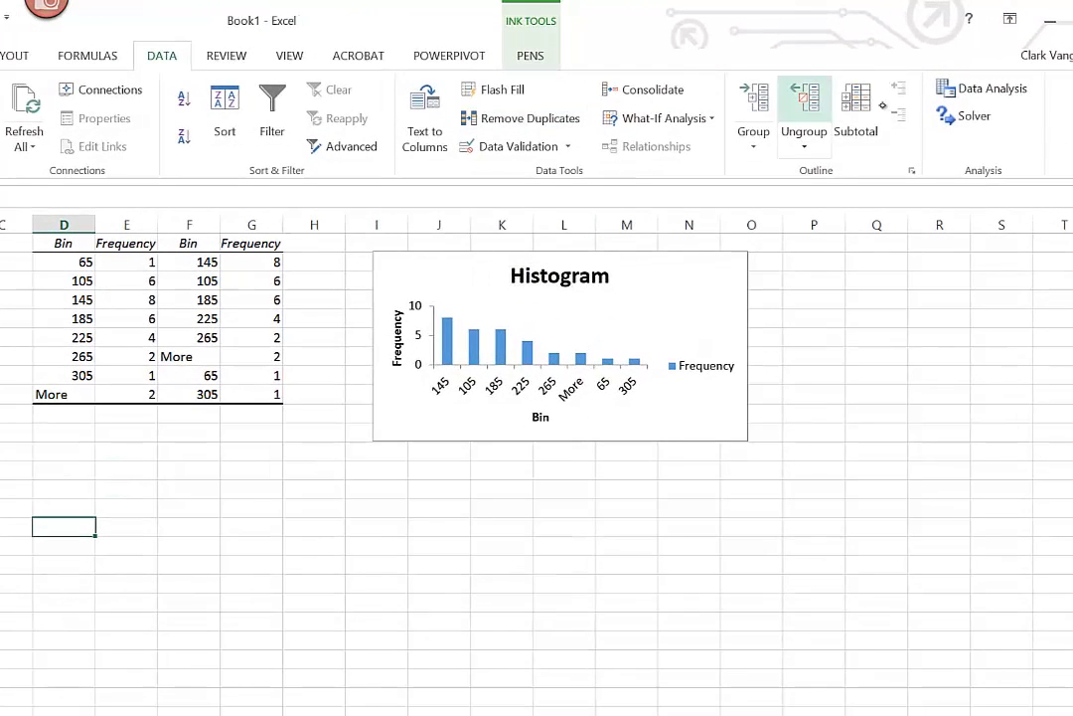
{"action": "left_click", "coordinate": [984, 89]}
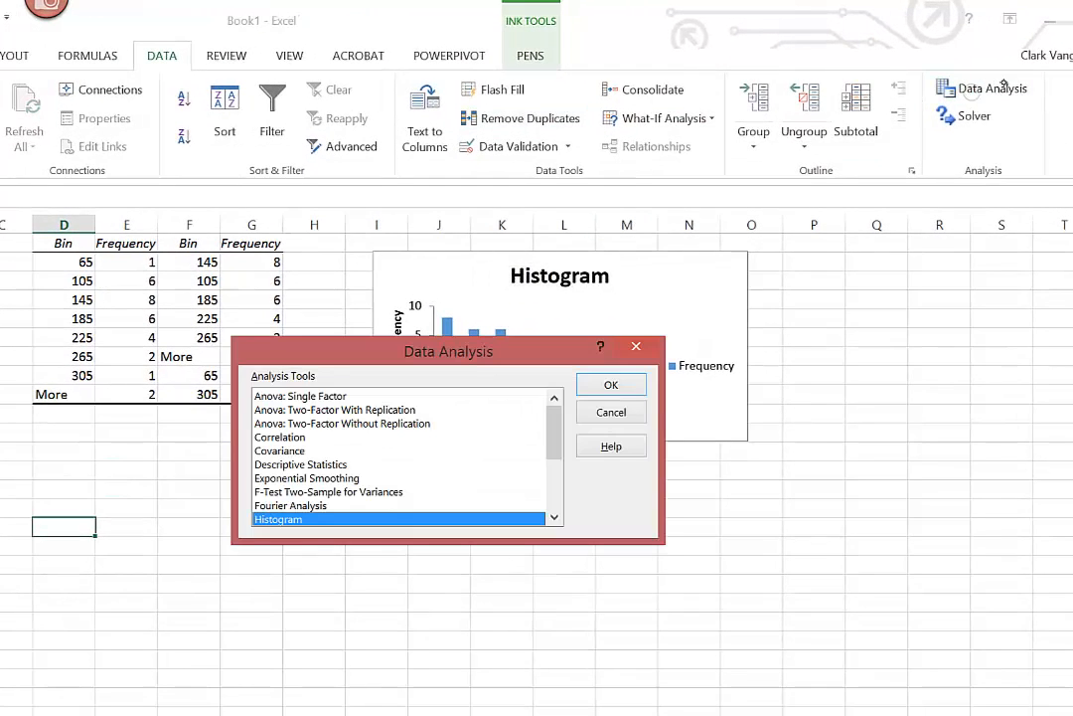
{"action": "left_click", "coordinate": [608, 391]}
{"action": "left_click", "coordinate": [290, 523]}
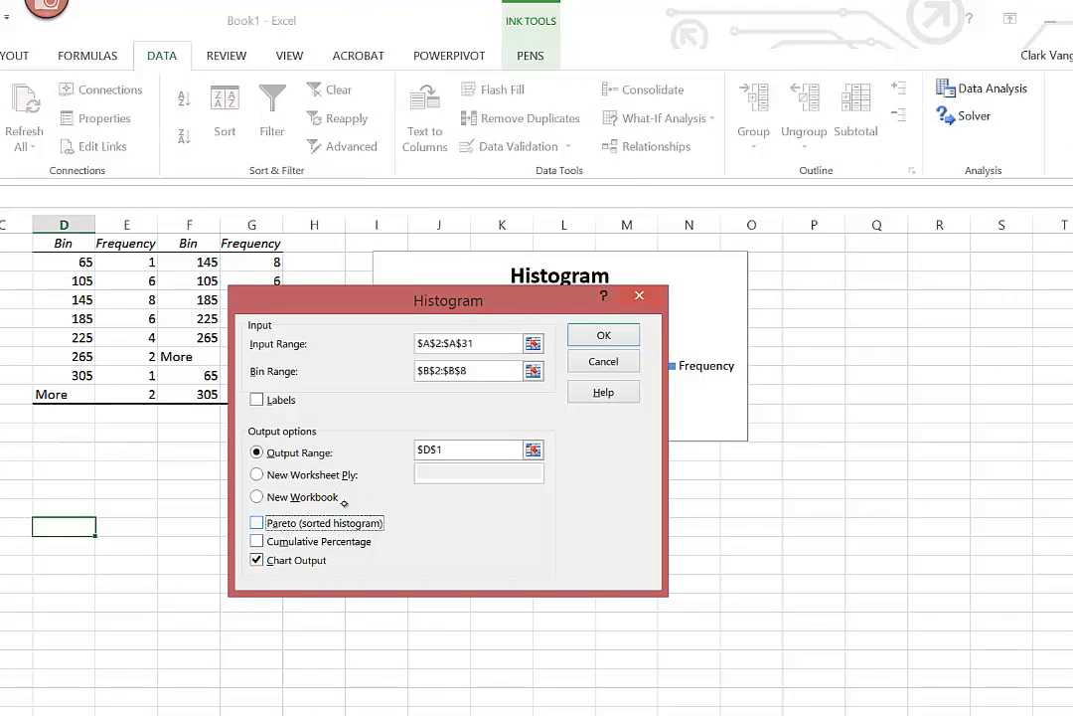
{"action": "left_click", "coordinate": [536, 454]}
{"action": "left_click", "coordinate": [63, 527]}
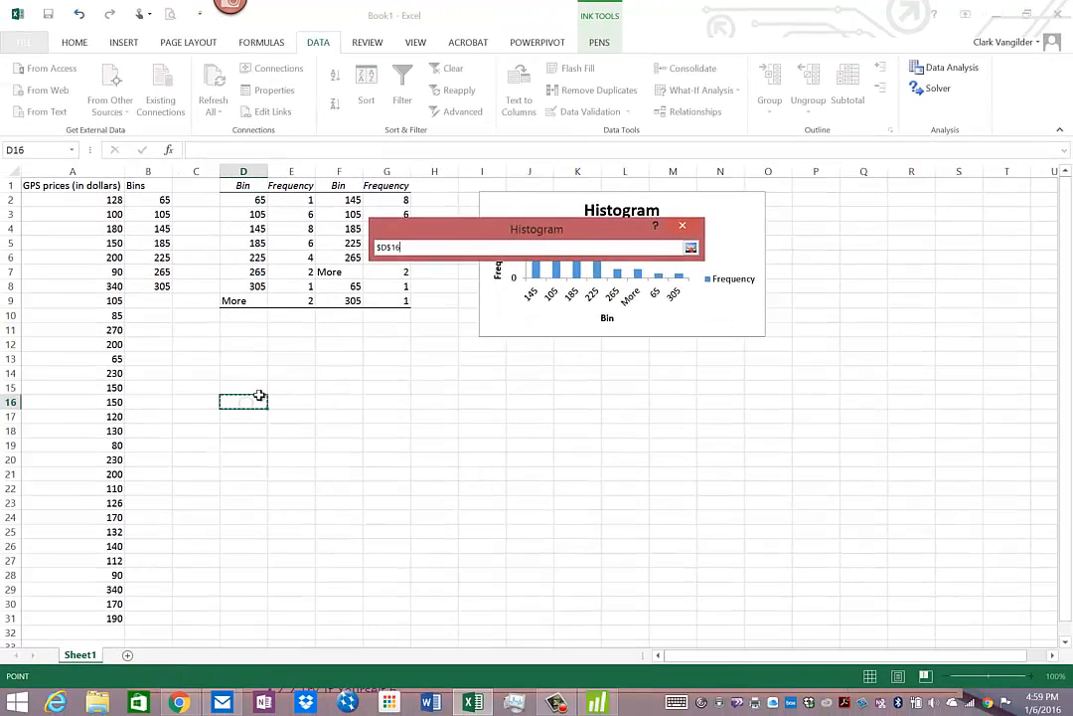
{"action": "left_click", "coordinate": [690, 247]}
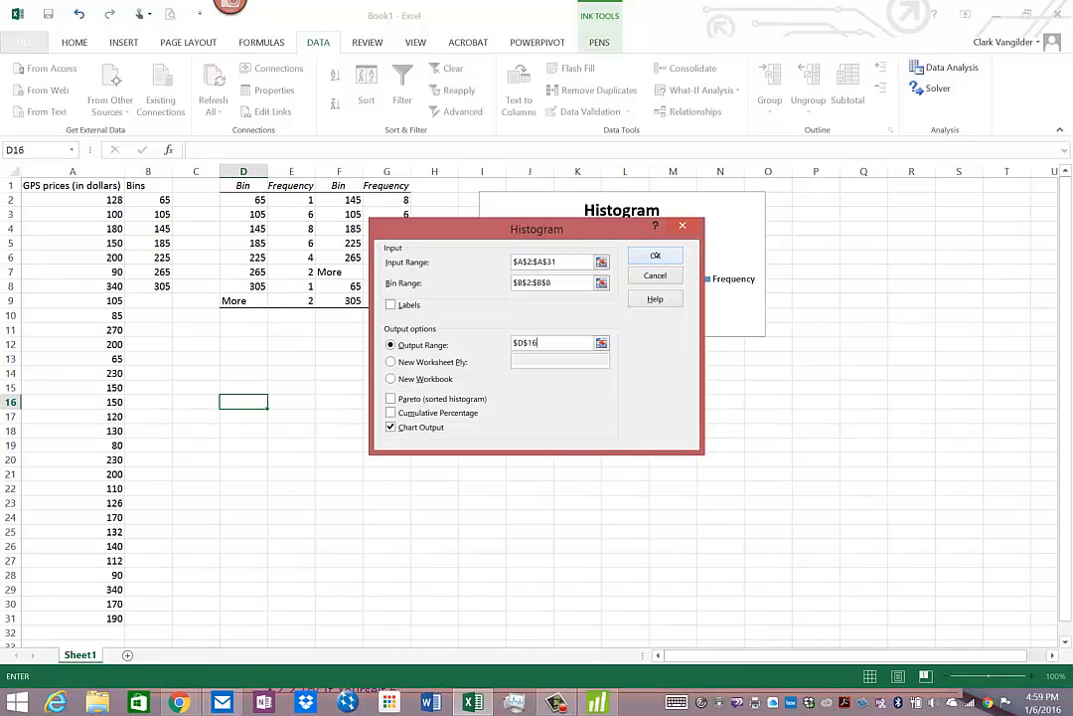
{"action": "left_click", "coordinate": [655, 256]}
{"action": "left_click_drag", "start_coordinate": [552, 452], "coordinate": [523, 436]}
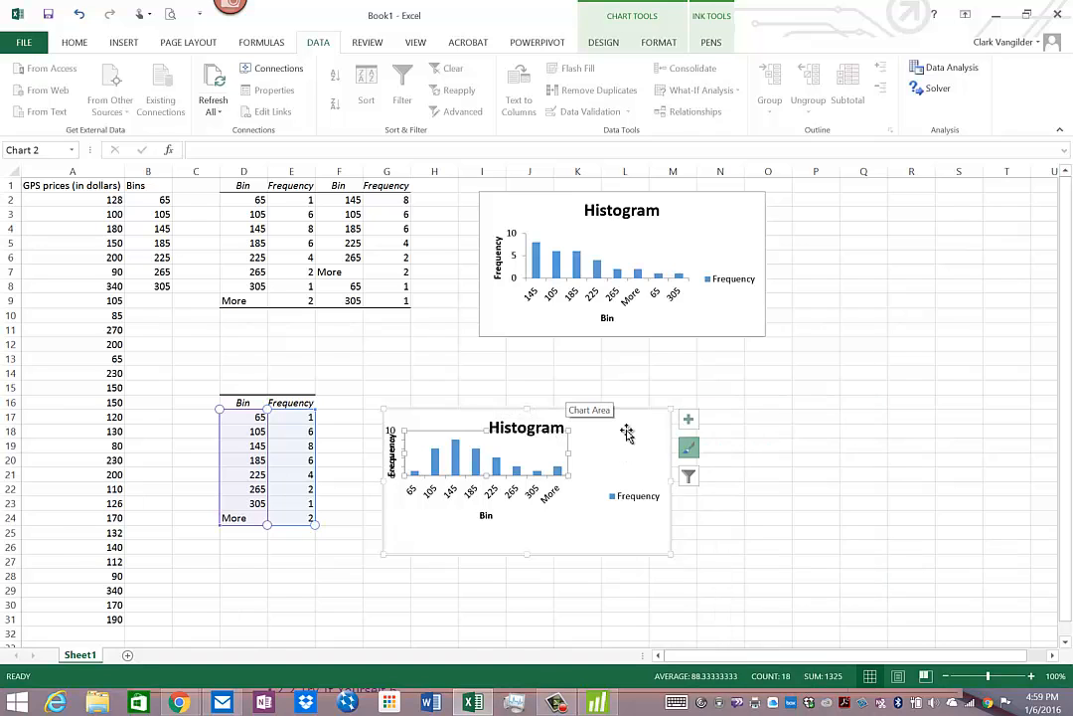
{"action": "left_click", "coordinate": [689, 476]}
{"action": "left_click", "coordinate": [942, 443]}
{"action": "key", "text": "ctrl+z"}
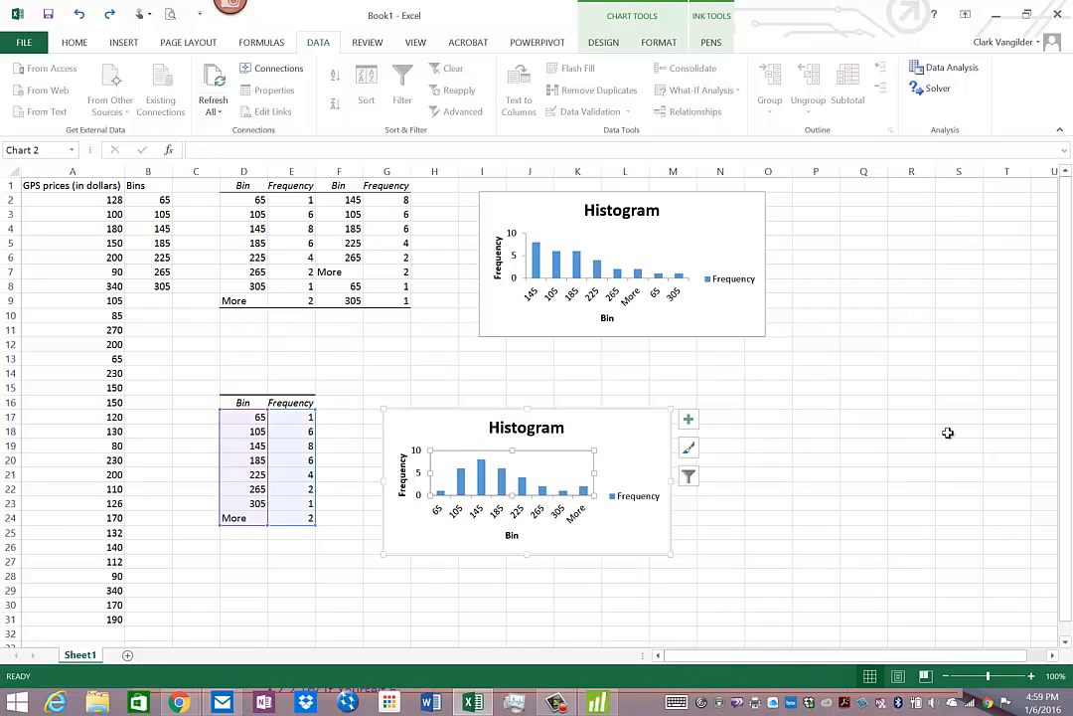
Step: Move the second histogram chart closer to its frequency table in D16:E24 and deselect it
{"action": "left_click", "coordinate": [800, 428]}
{"action": "left_click_drag", "start_coordinate": [616, 440], "coordinate": [570, 418]}
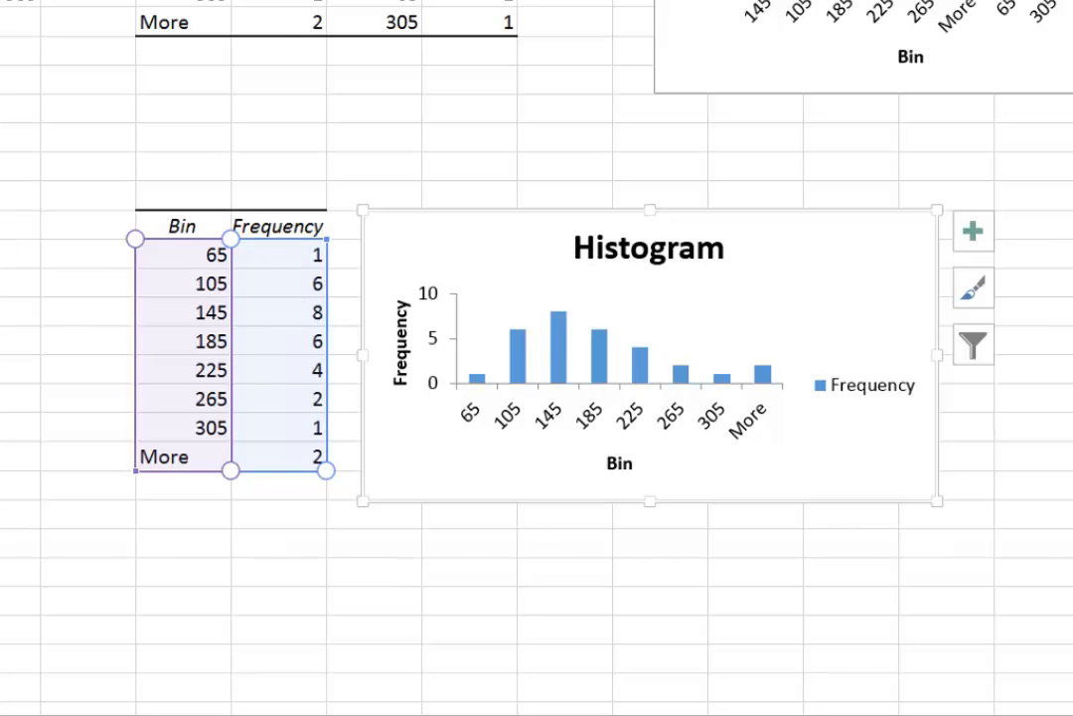
{"action": "key", "text": "Escape"}
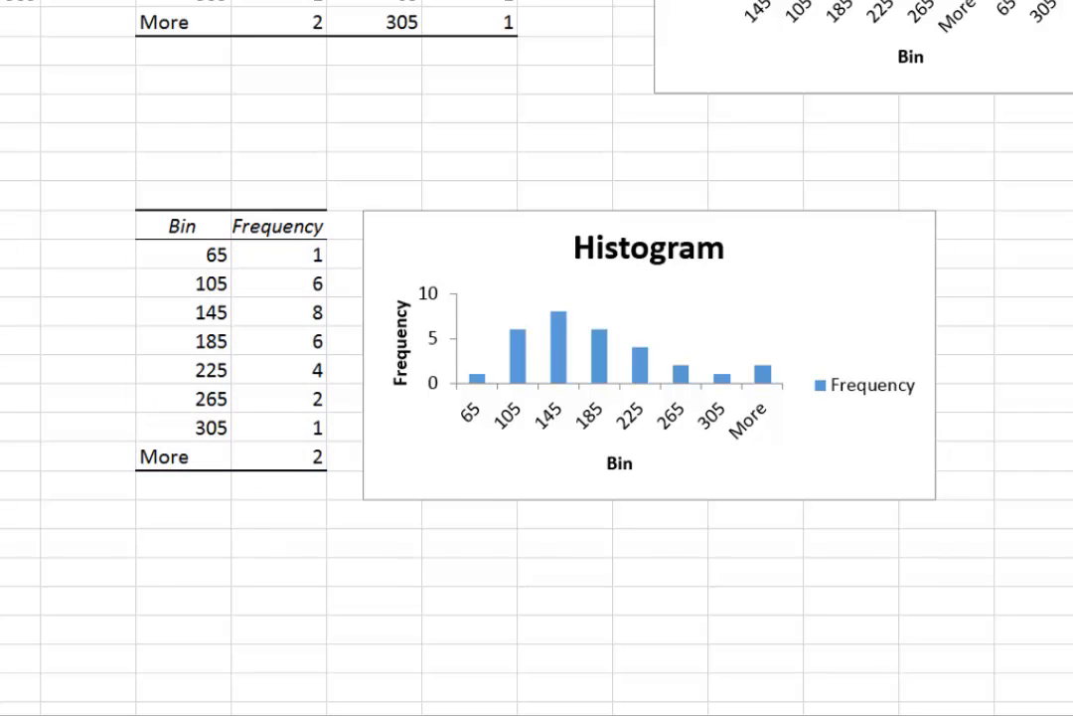
Step: Alternate between the StatCrunch histogram and the Excel workbook to compare the class frequencies for the same bins
{"action": "key", "text": "alt+Tab"}
{"action": "key", "text": "alt+Tab"}
{"action": "key", "text": "alt+Tab"}
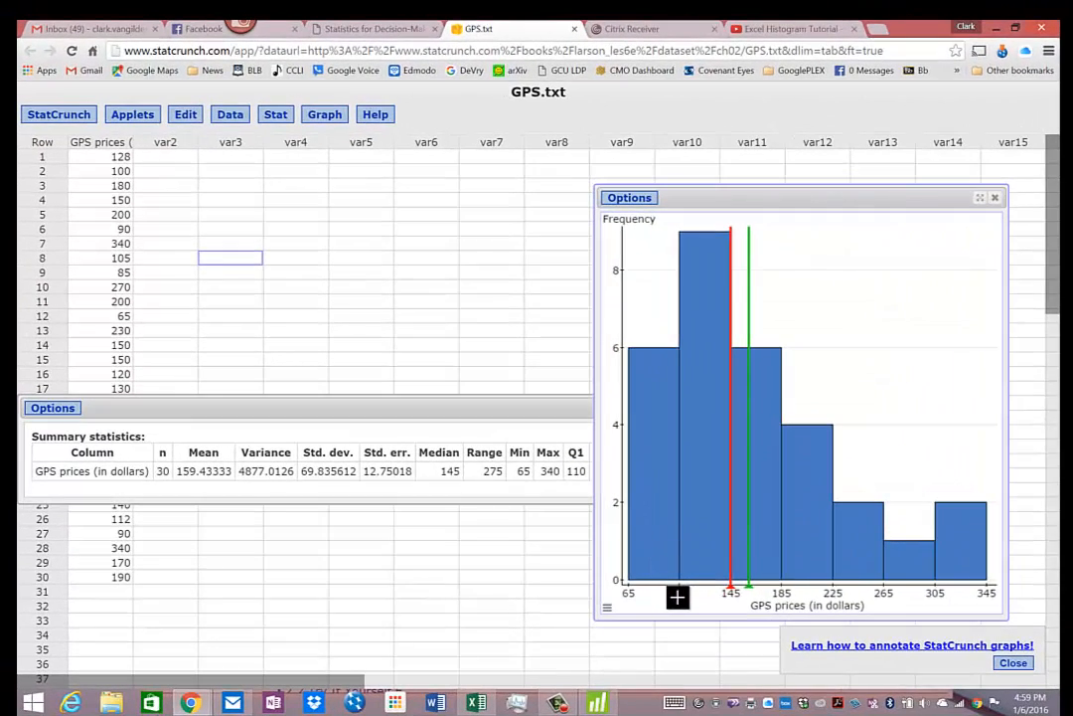
{"action": "key", "text": "alt+Tab"}
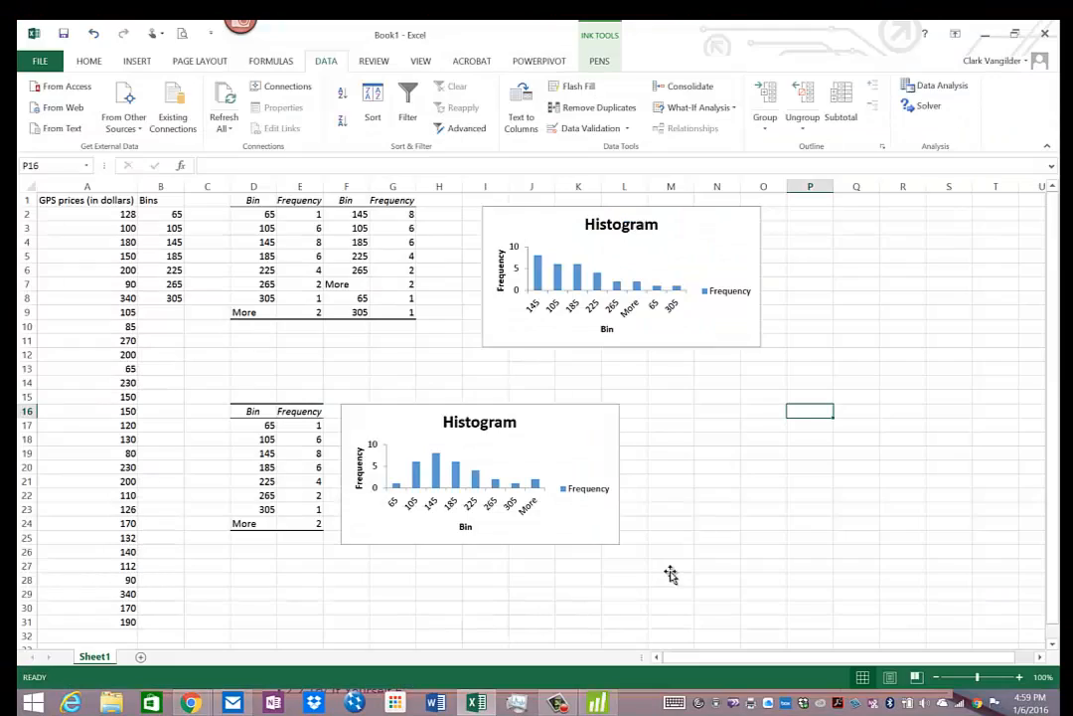
{"action": "left_click", "coordinate": [264, 425]}
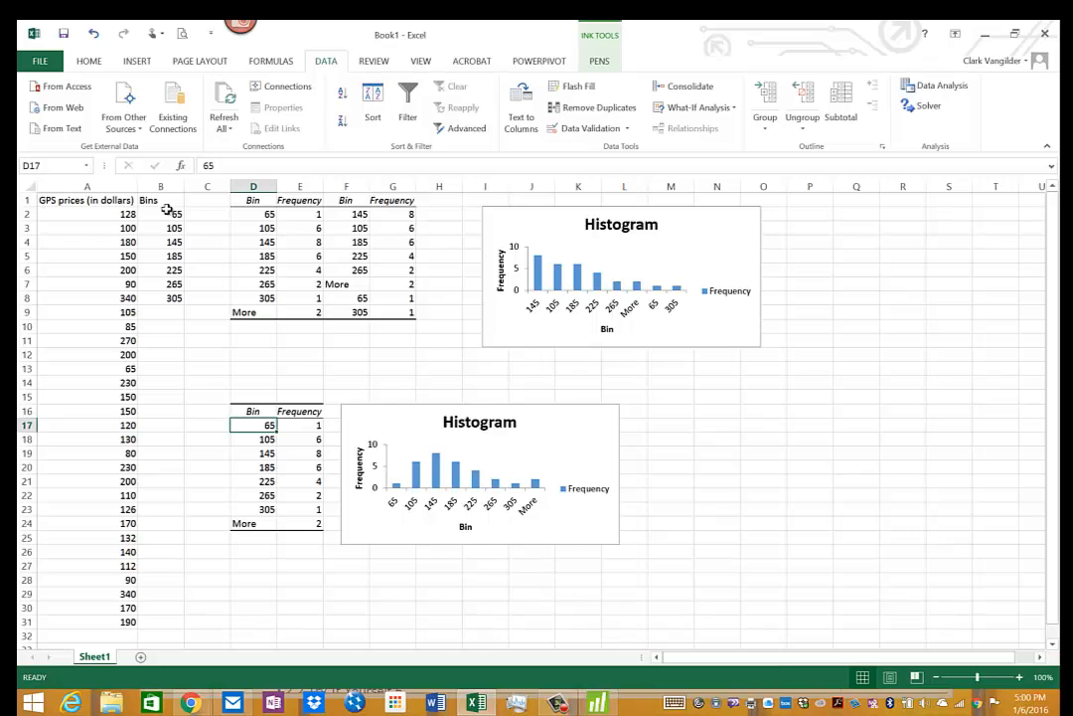
{"action": "key", "text": "alt+Tab"}
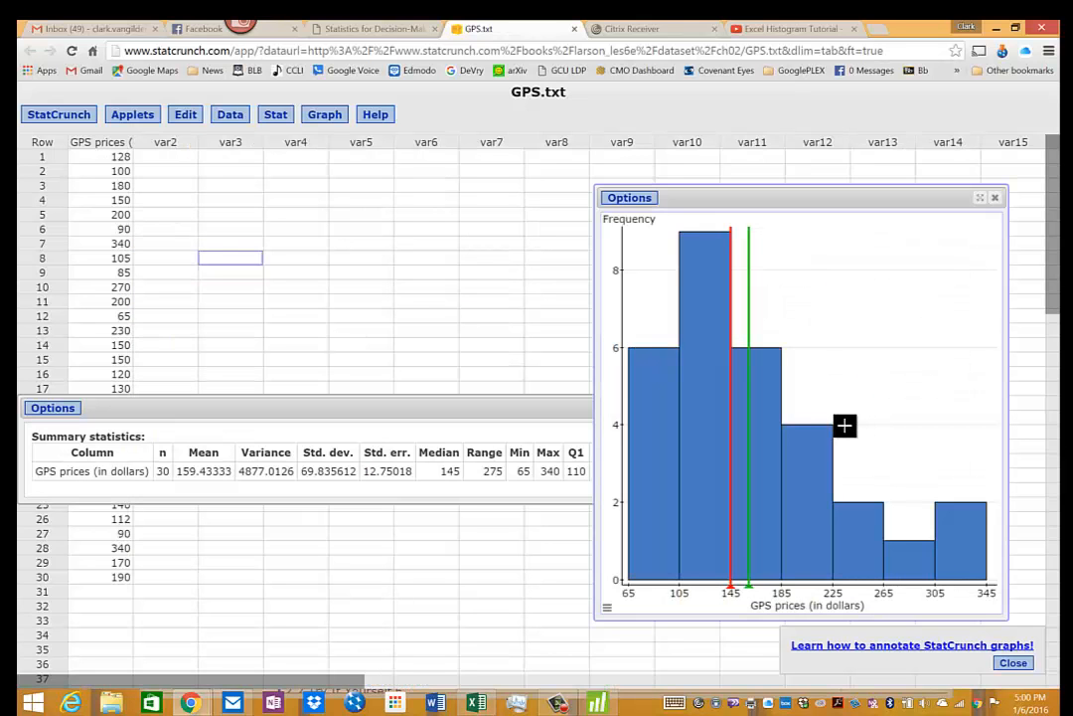
{"action": "key", "text": "alt+Tab"}
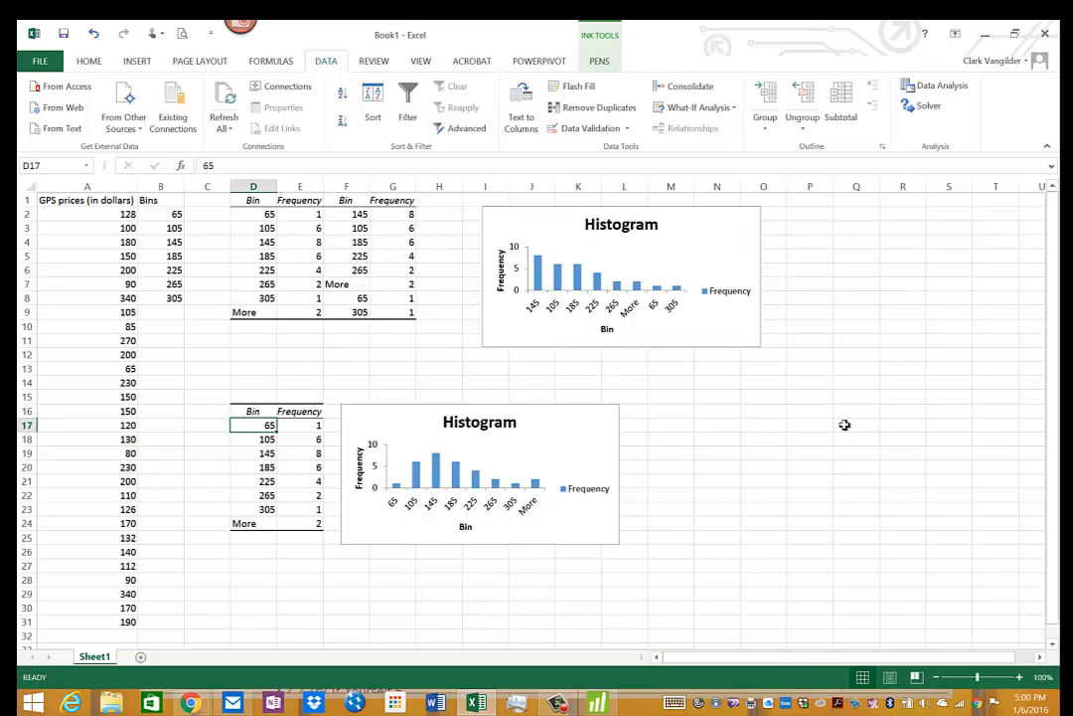
{"action": "key", "text": "alt+Tab"}
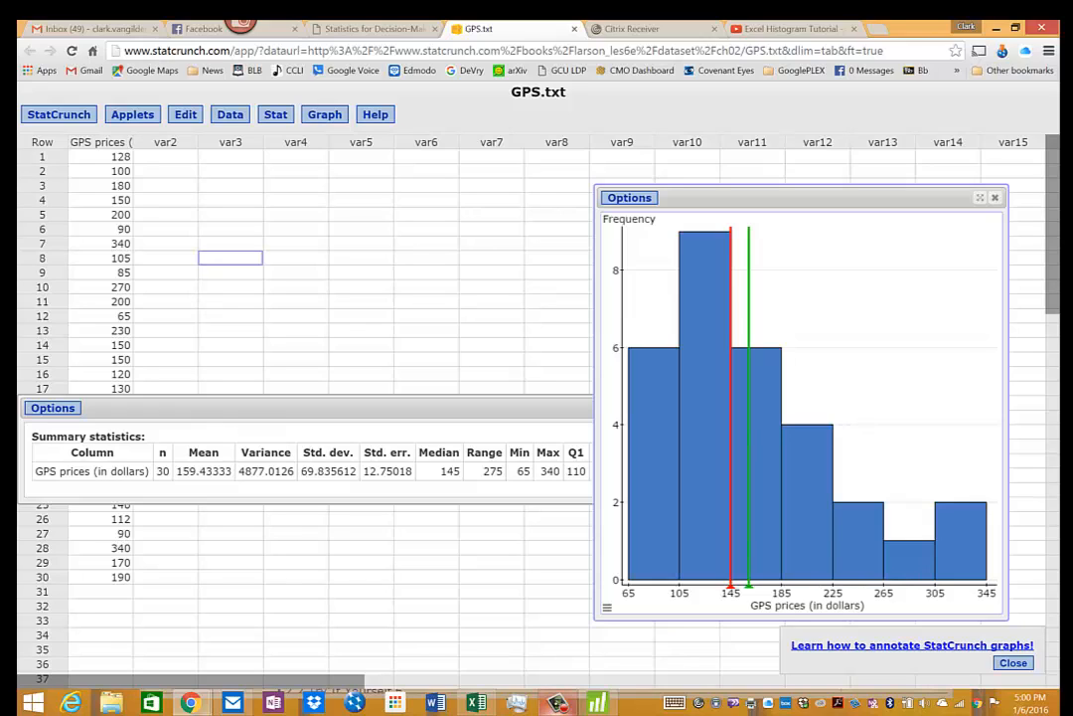
{"action": "left_click", "coordinate": [555, 705]}
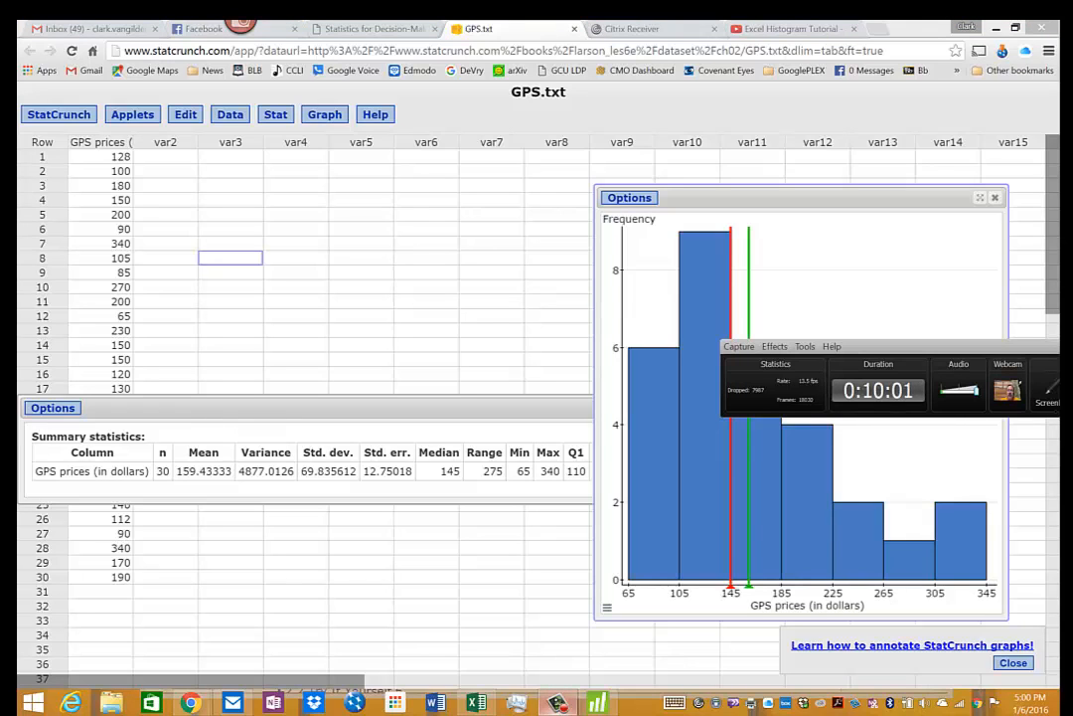
{"action": "left_click_drag", "start_coordinate": [968, 345], "coordinate": [710, 356]}
{"action": "left_click", "coordinate": [955, 355]}
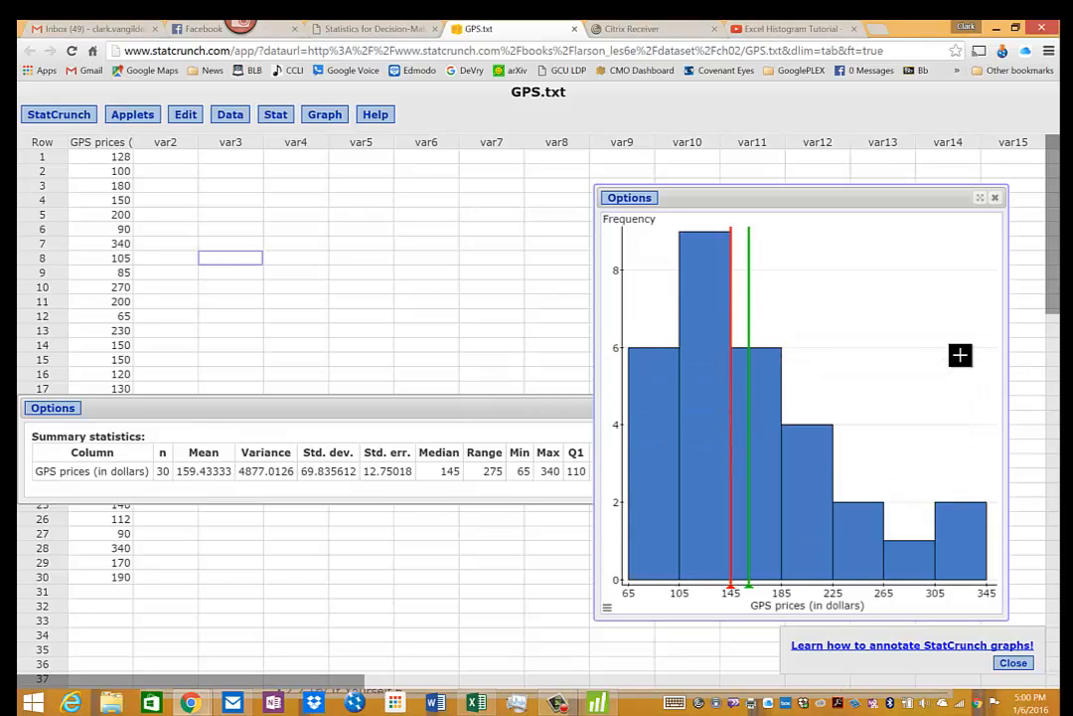